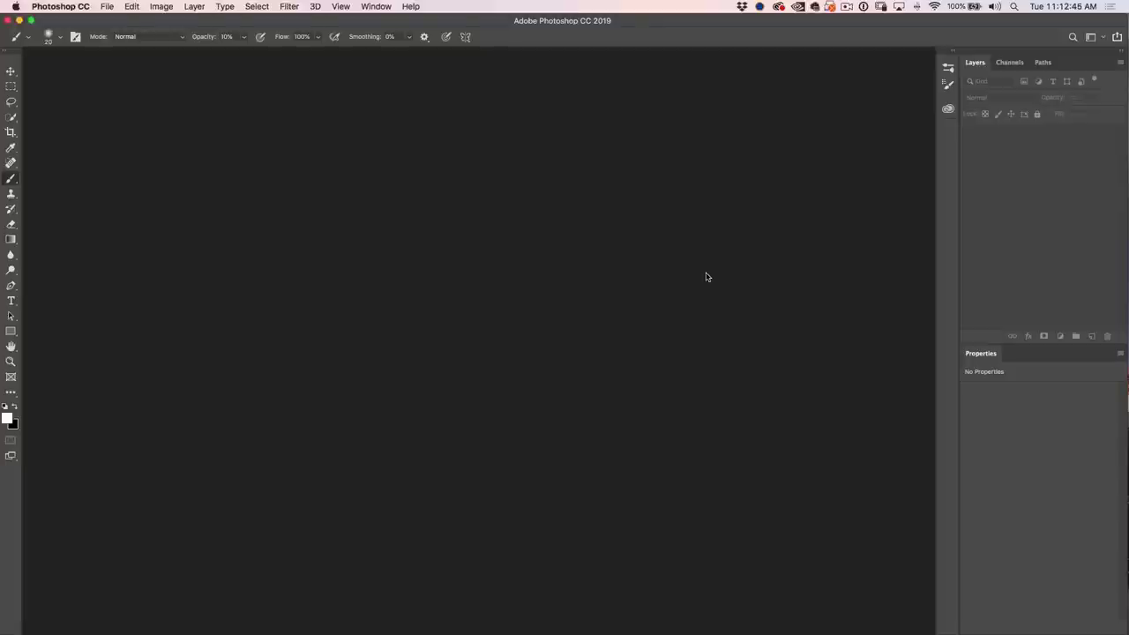
Open the video DJI_0027.mp4 from the video folder as a new document with its timeline
{"action": "left_click", "coordinate": [108, 5]}
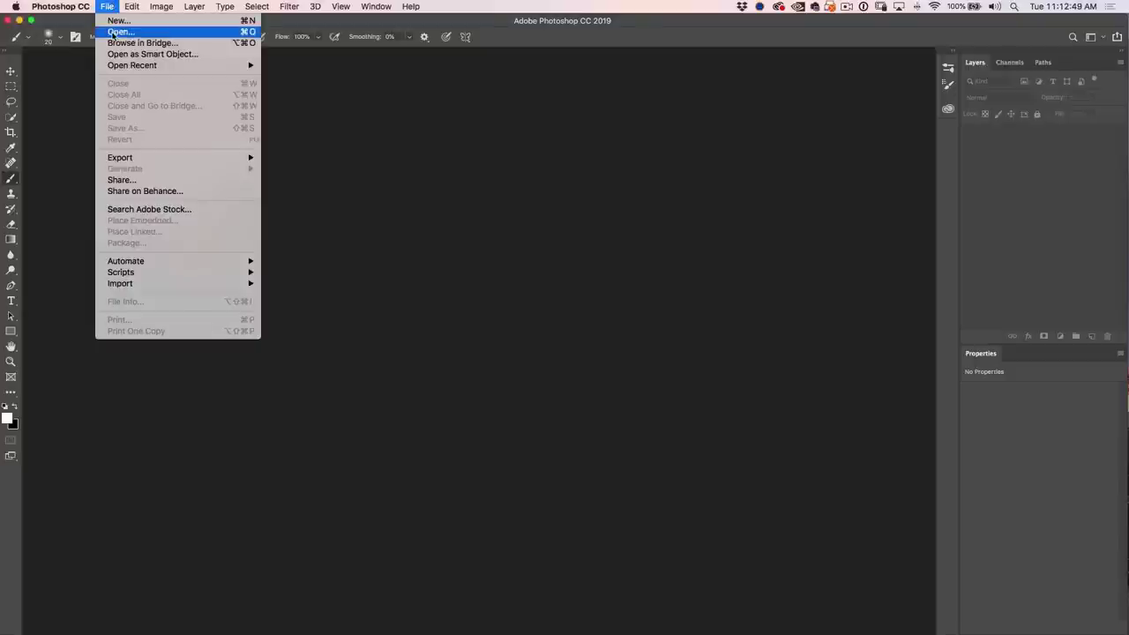
{"action": "left_click", "coordinate": [113, 33]}
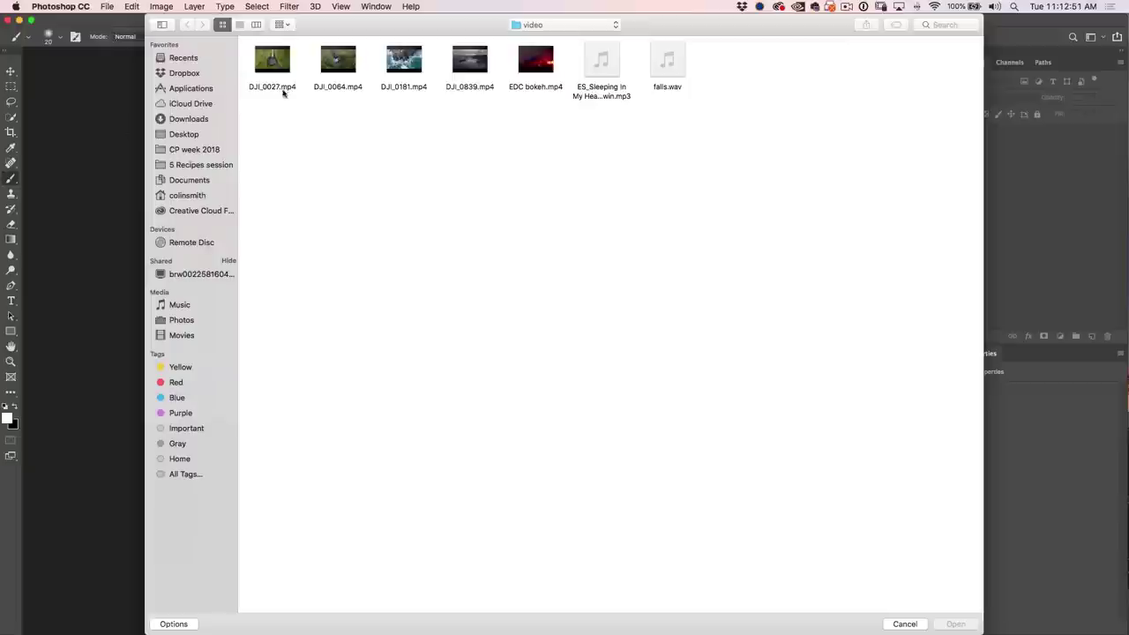
{"action": "left_click", "coordinate": [285, 67]}
{"action": "left_click", "coordinate": [950, 623]}
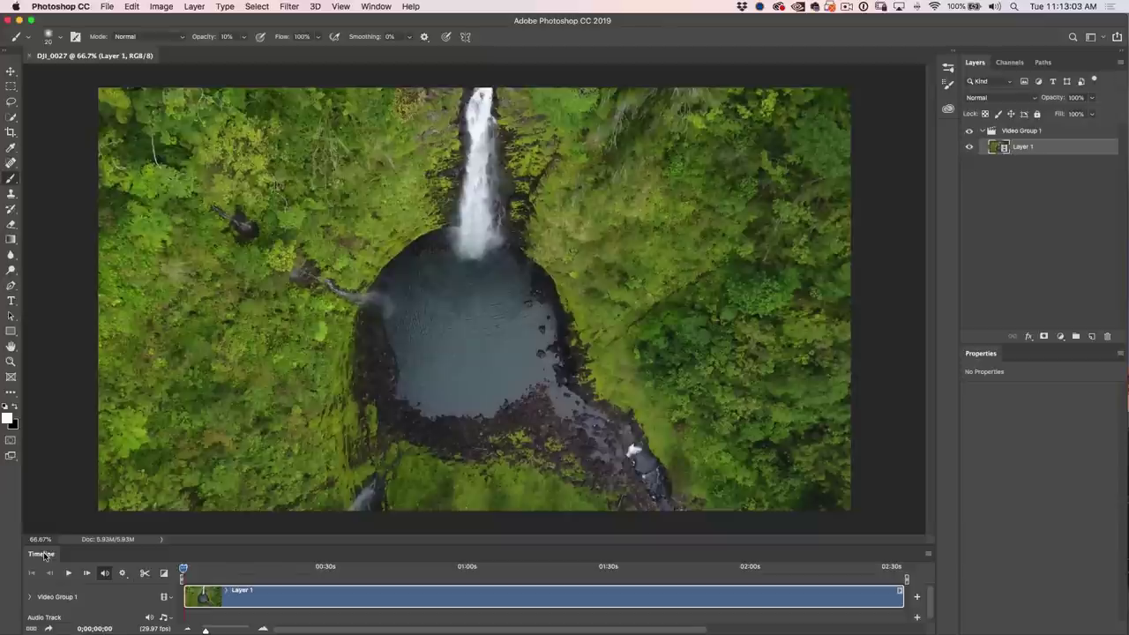
{"action": "left_click", "coordinate": [374, 6]}
Position the playhead at 0;00;09;27 and trim the end of the waterfall clip to that point
{"action": "left_click_drag", "start_coordinate": [184, 571], "coordinate": [240, 579]}
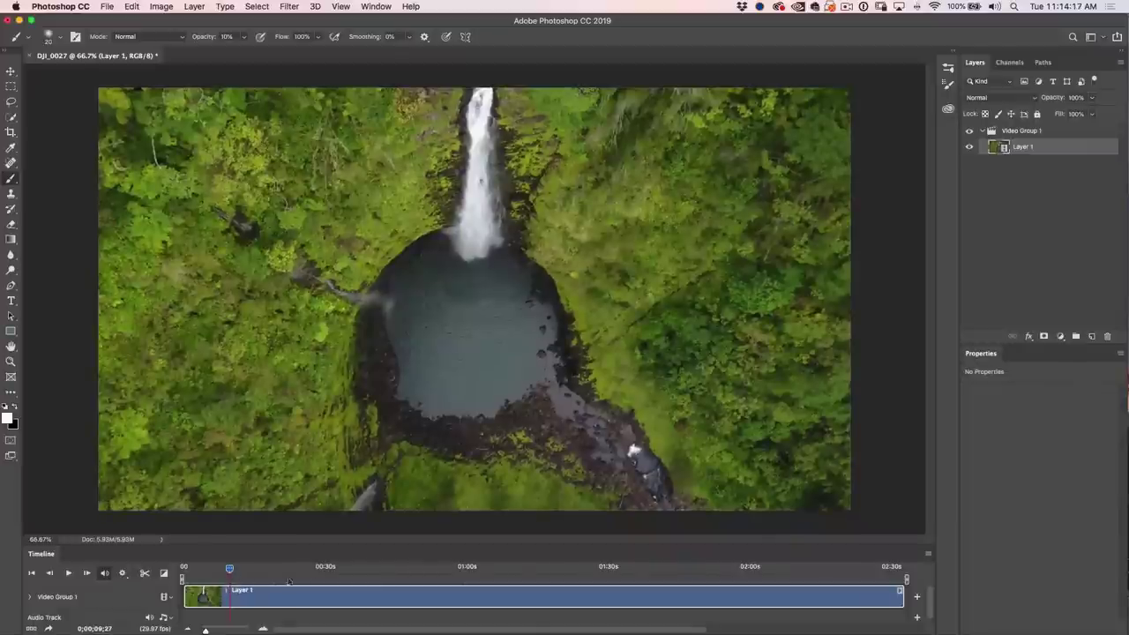
{"action": "left_click_drag", "start_coordinate": [901, 596], "coordinate": [901, 596]}
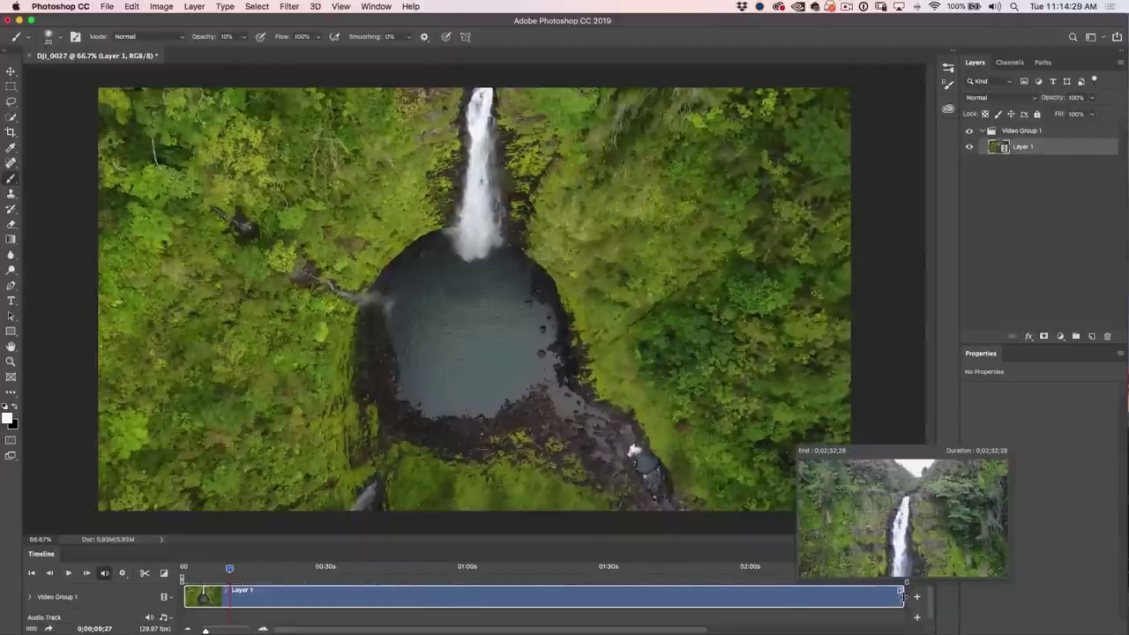
{"action": "left_click_drag", "start_coordinate": [901, 597], "coordinate": [227, 596]}
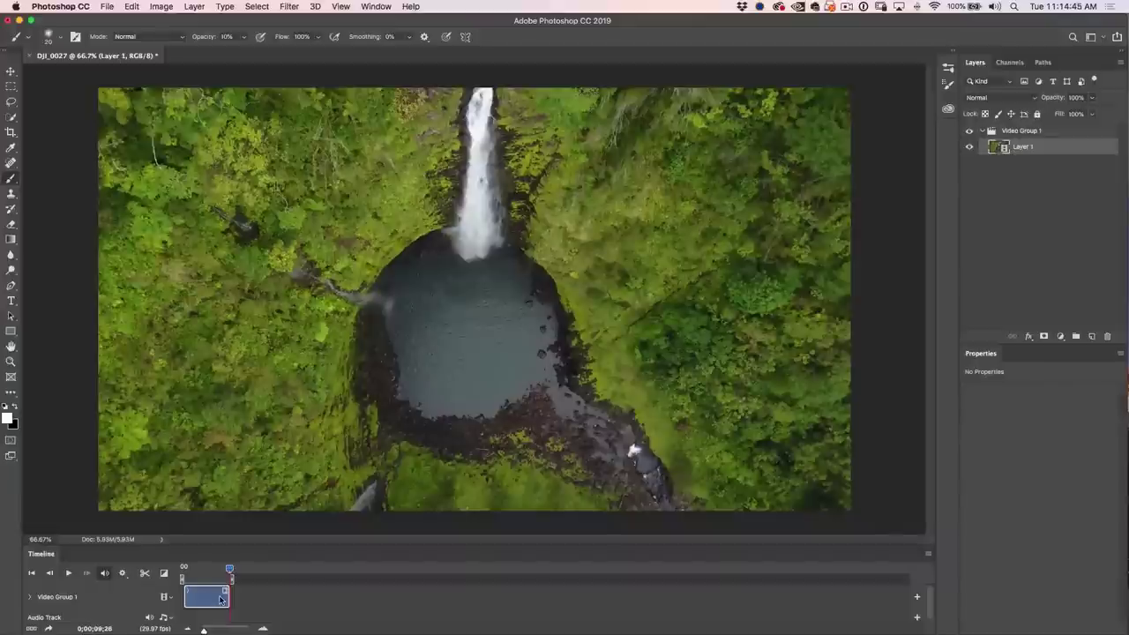
Play the clip from its beginning, stop at 0;00;05;28 and trim the clip's end to that point
{"action": "left_click_drag", "start_coordinate": [229, 568], "coordinate": [183, 569]}
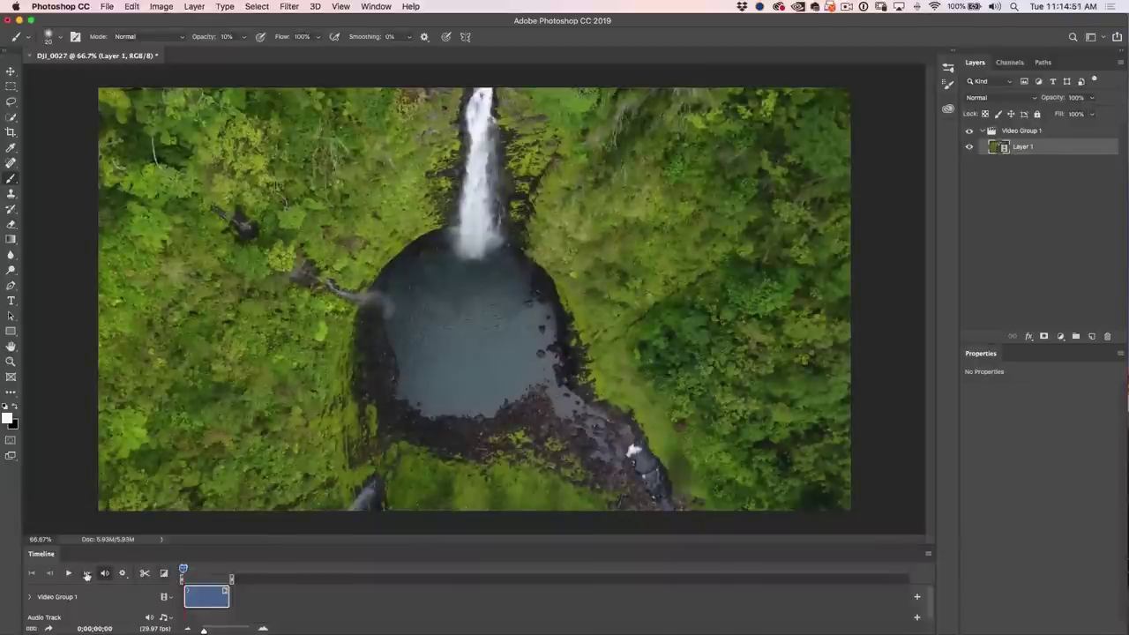
{"action": "key", "text": "space"}
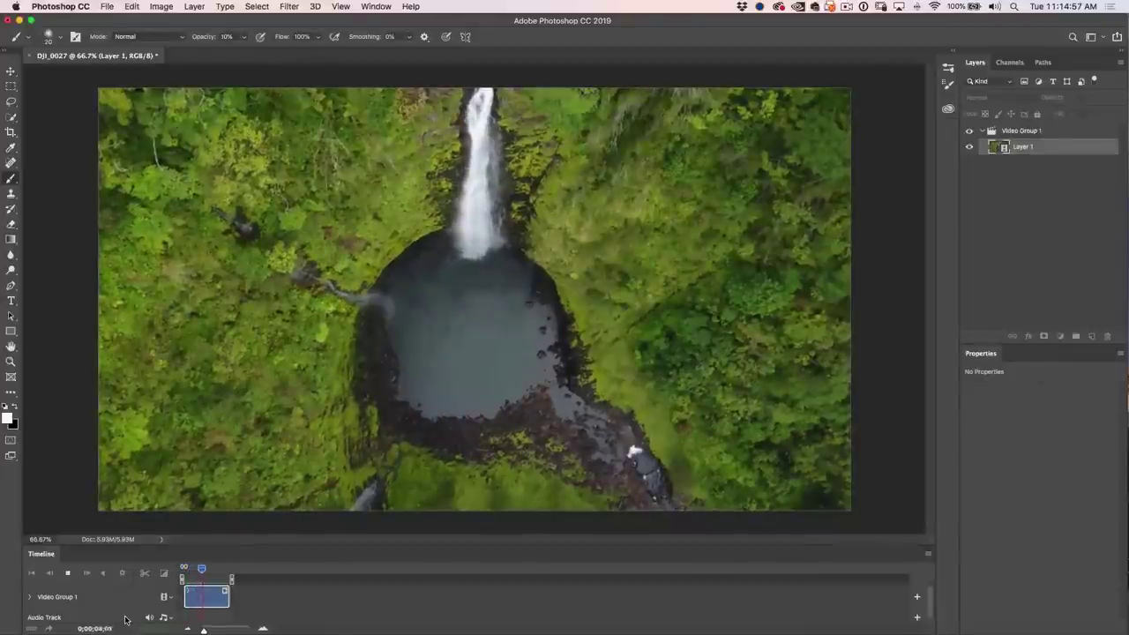
{"action": "key", "text": "space"}
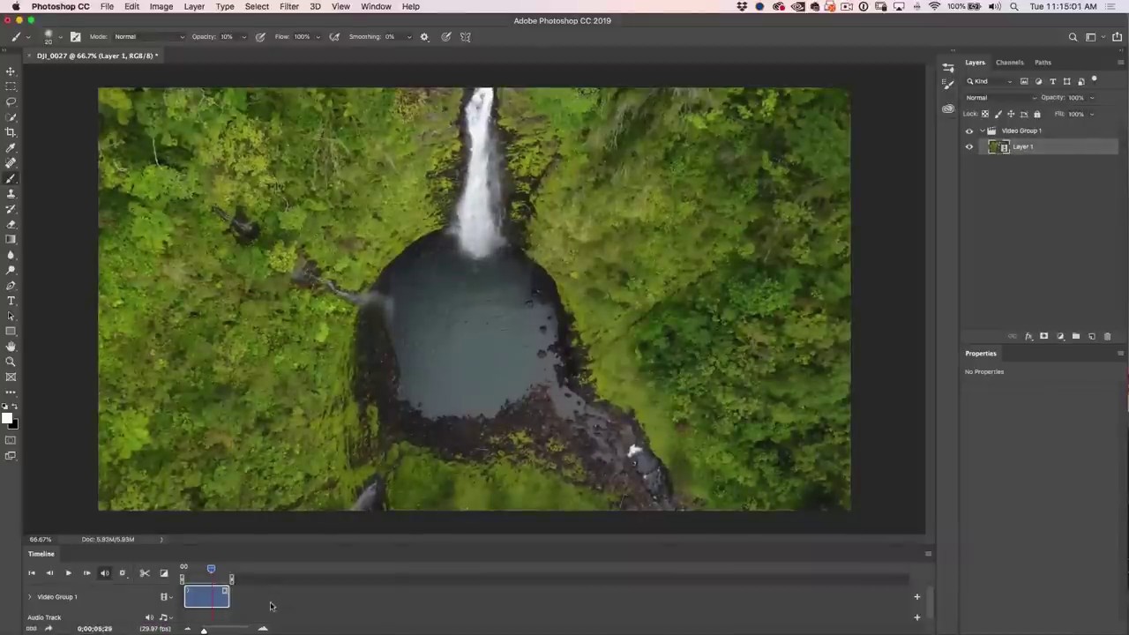
{"action": "left_click_drag", "start_coordinate": [225, 594], "coordinate": [211, 602]}
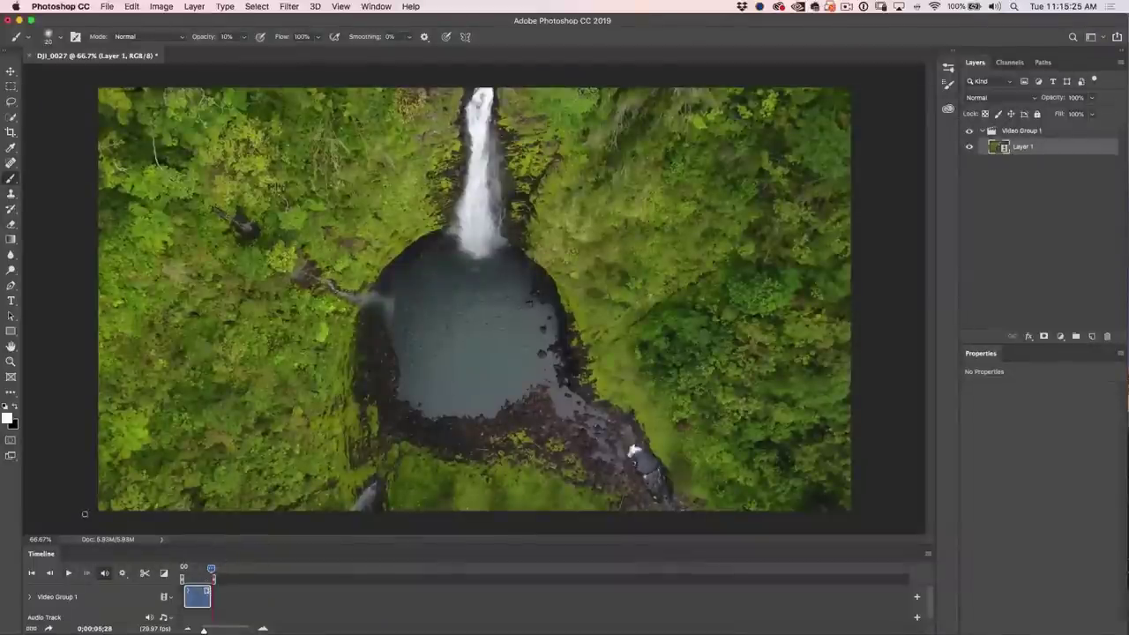
Add the clips DJI_0064, DJI_0181, DJI_0839 and EDC bokeh to the Video Group 1 track
{"action": "left_click", "coordinate": [165, 599]}
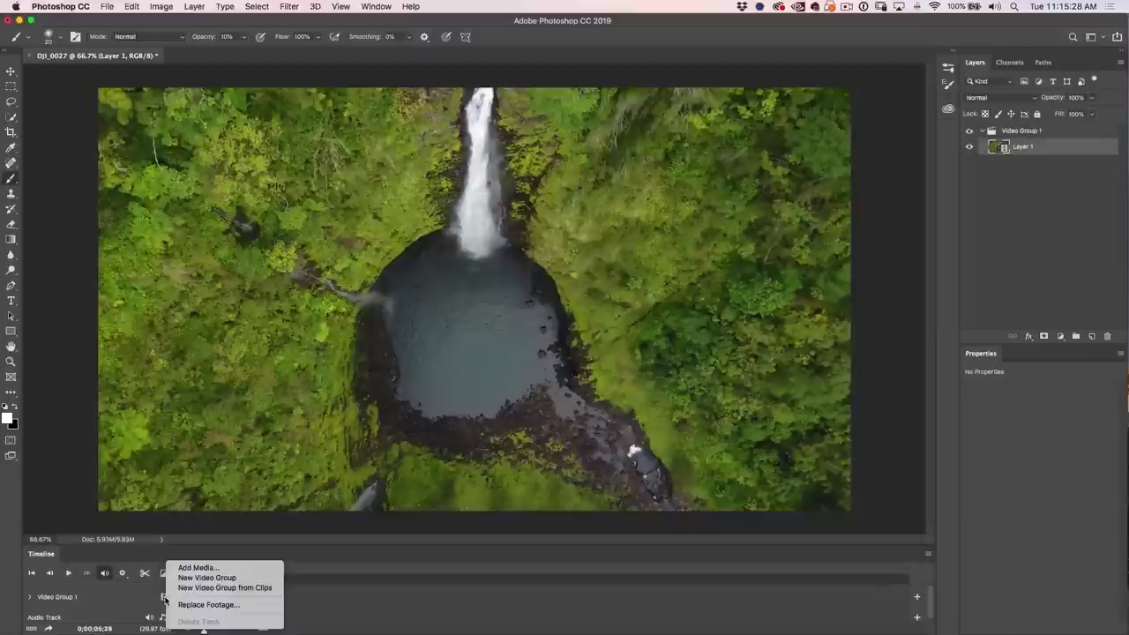
{"action": "left_click", "coordinate": [221, 569]}
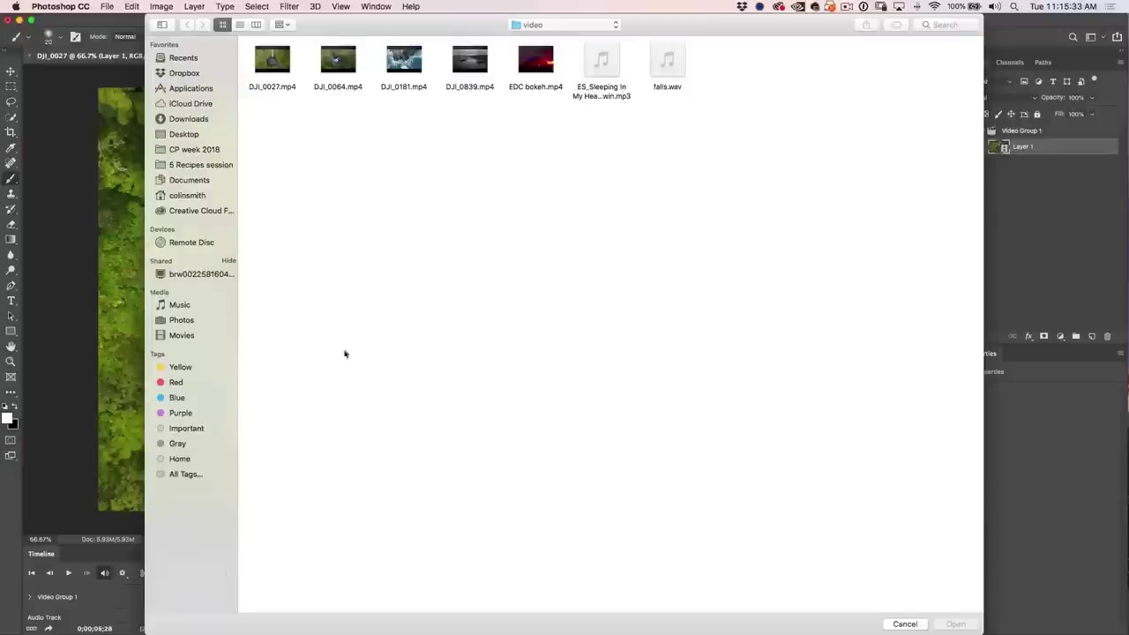
{"action": "left_click_drag", "start_coordinate": [529, 161], "coordinate": [333, 41]}
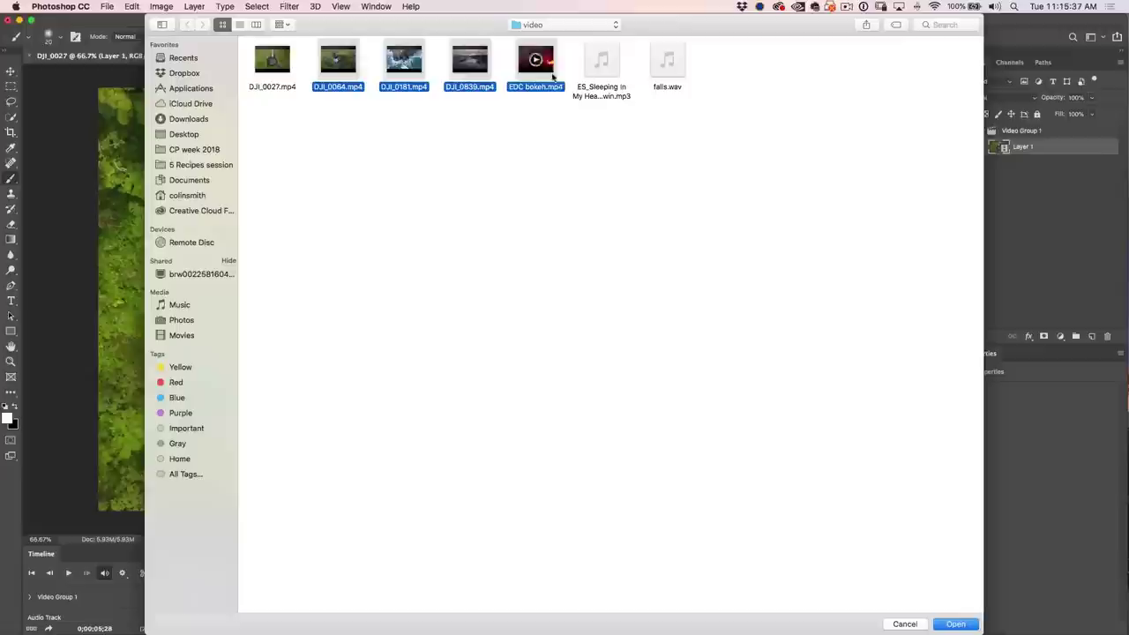
{"action": "left_click", "coordinate": [956, 624]}
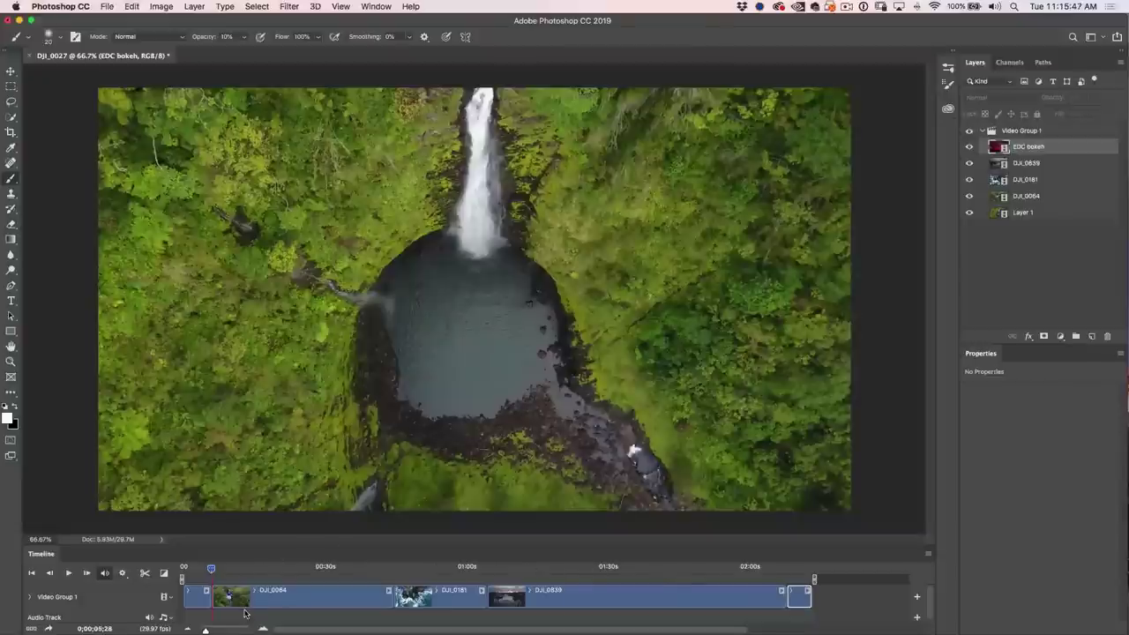
{"action": "left_click_drag", "start_coordinate": [205, 630], "coordinate": [202, 630]}
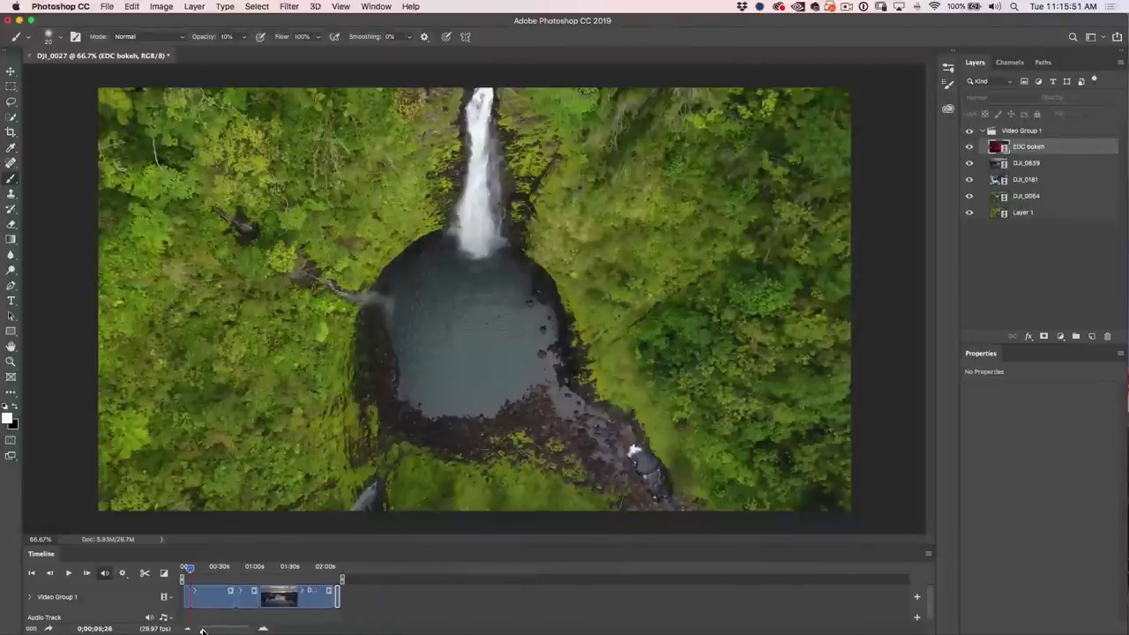
{"action": "mouse_move", "coordinate": [202, 630]}
{"action": "left_mouse_down"}
{"action": "mouse_move", "coordinate": [249, 631]}
{"action": "mouse_move", "coordinate": [205, 631]}
{"action": "left_mouse_up"}
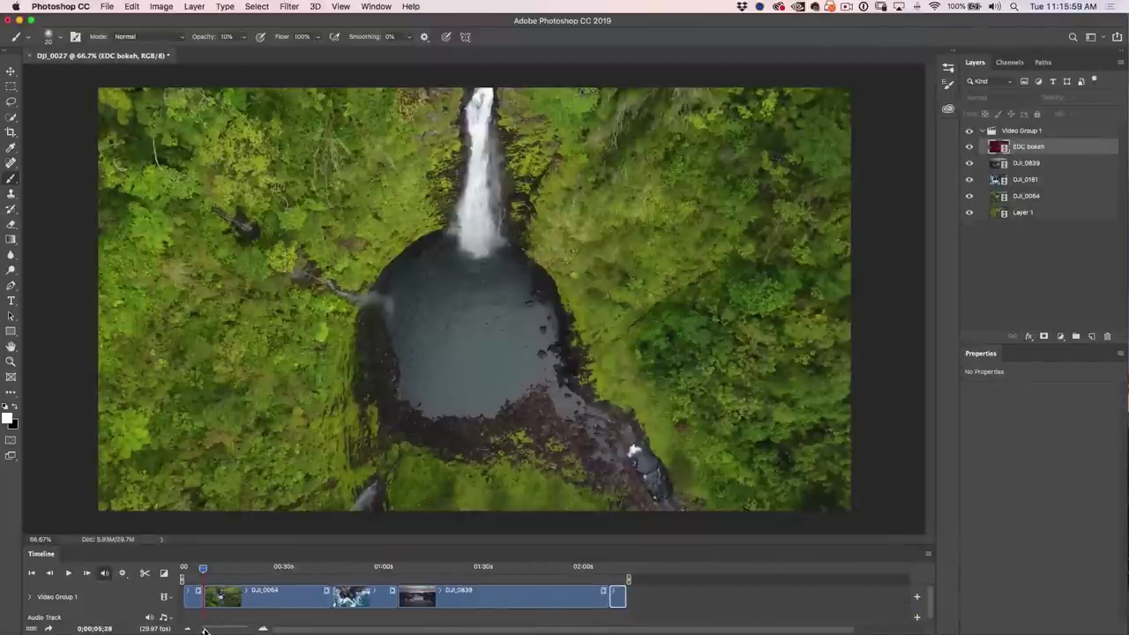
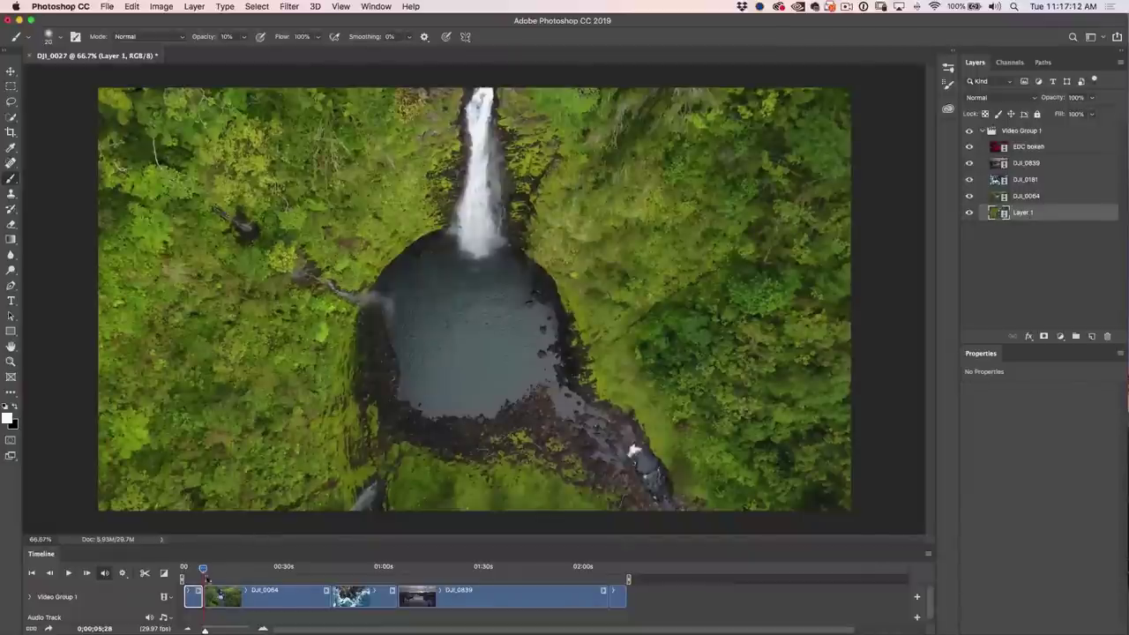
Select each video layer in turn, from DJI_0064 up to EDC bokeh and back to Layer 1, to match it with its timeline clip
{"action": "left_click", "coordinate": [1028, 196]}
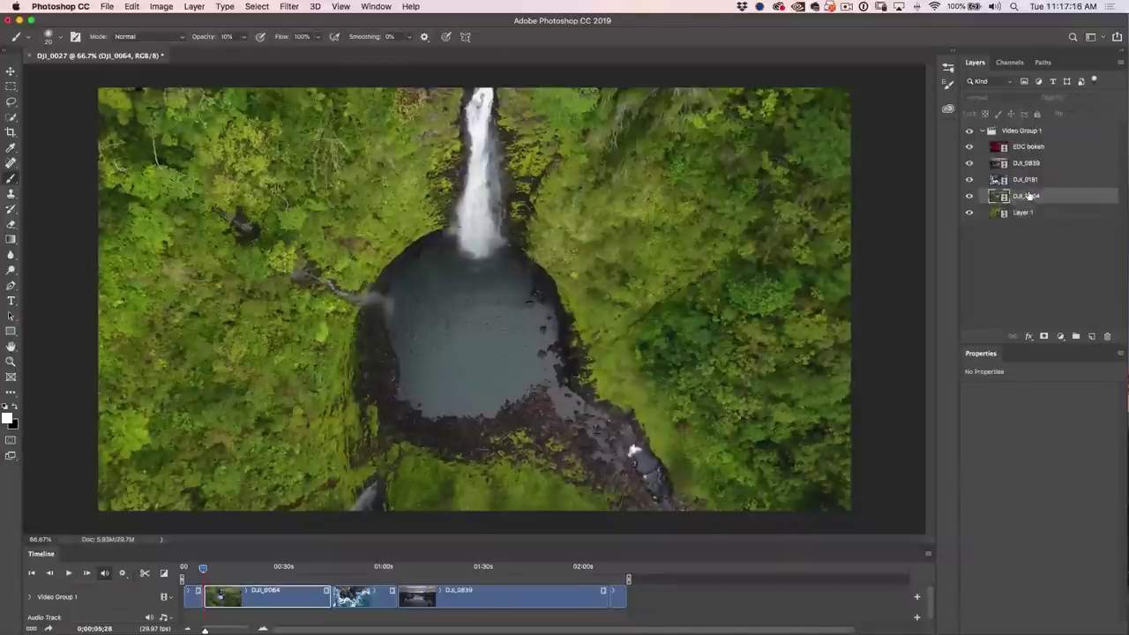
{"action": "left_click", "coordinate": [1026, 180]}
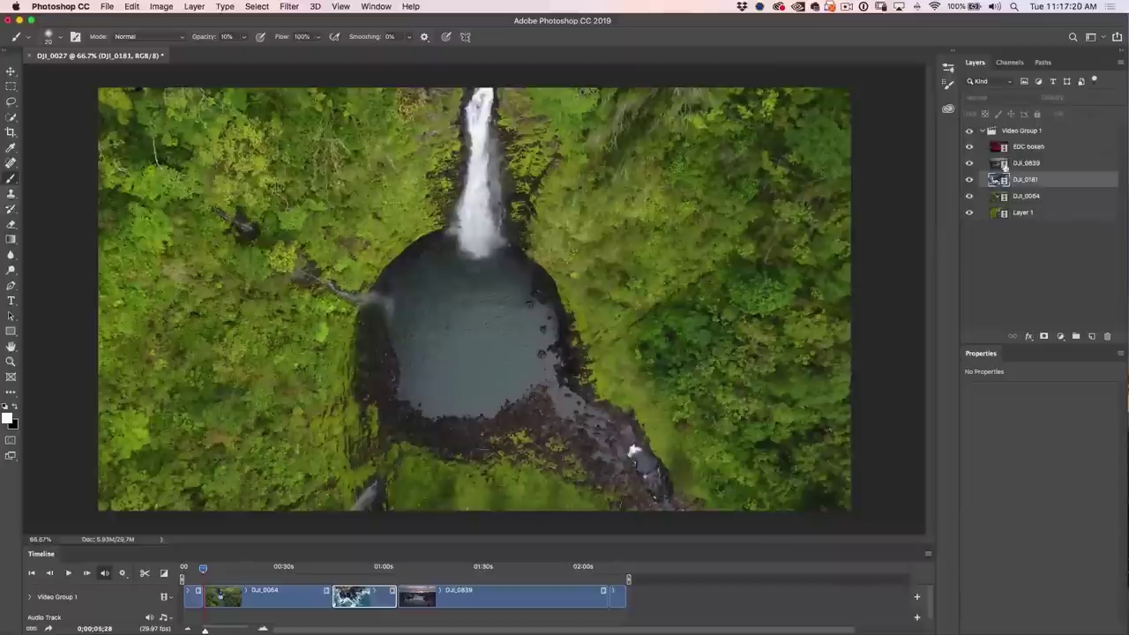
{"action": "left_click", "coordinate": [1024, 164]}
{"action": "left_click", "coordinate": [1028, 149]}
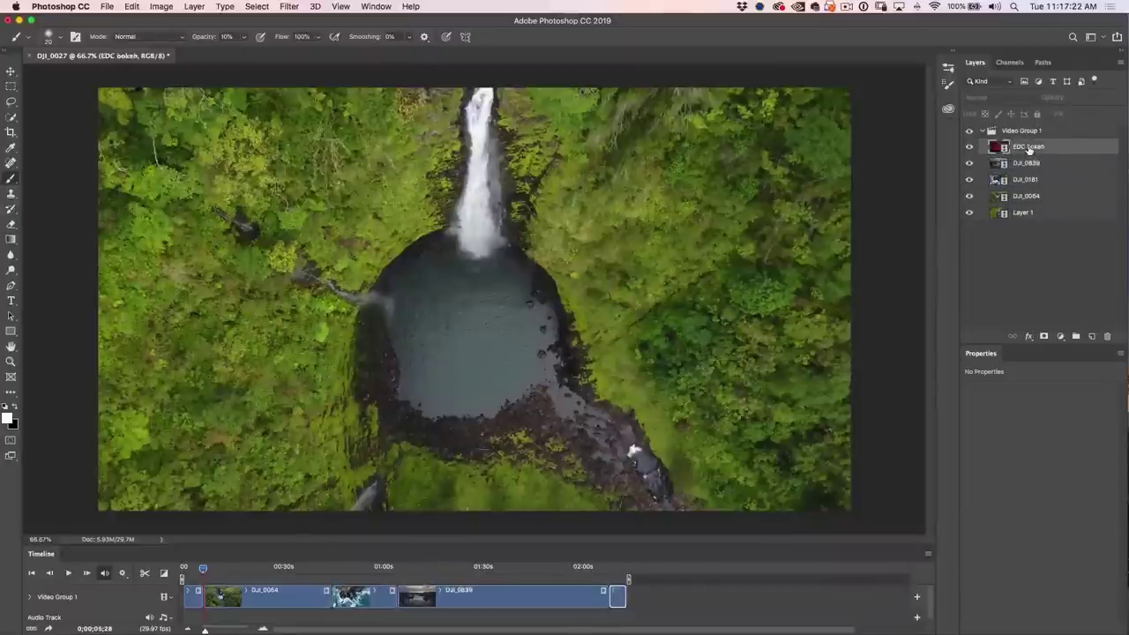
{"action": "left_click", "coordinate": [1027, 212]}
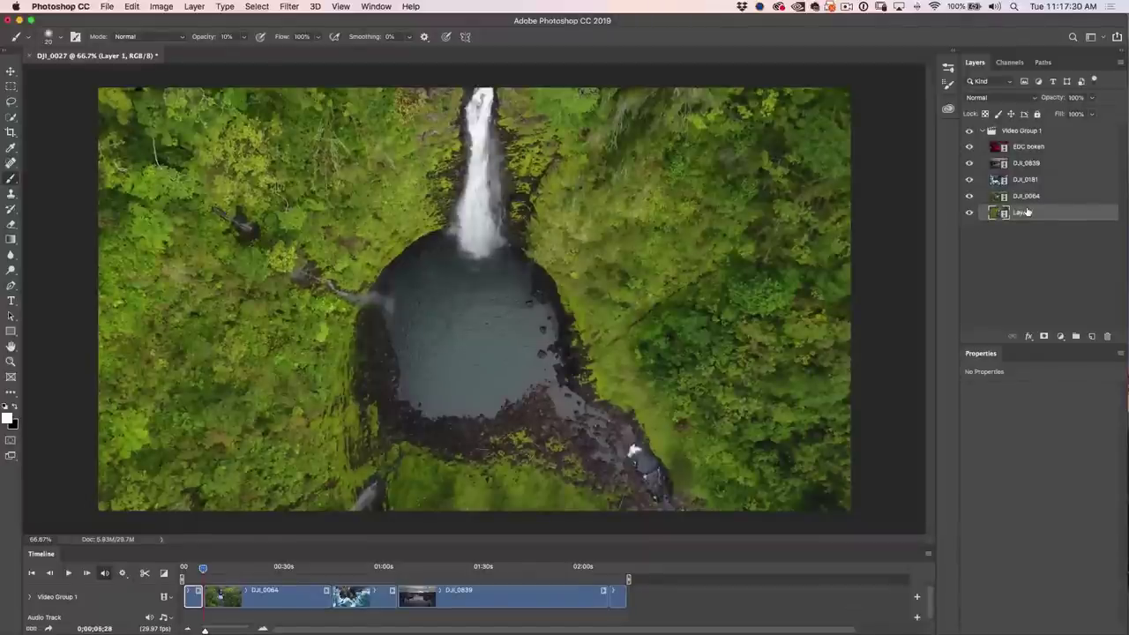
{"action": "double_click", "coordinate": [1016, 212]}
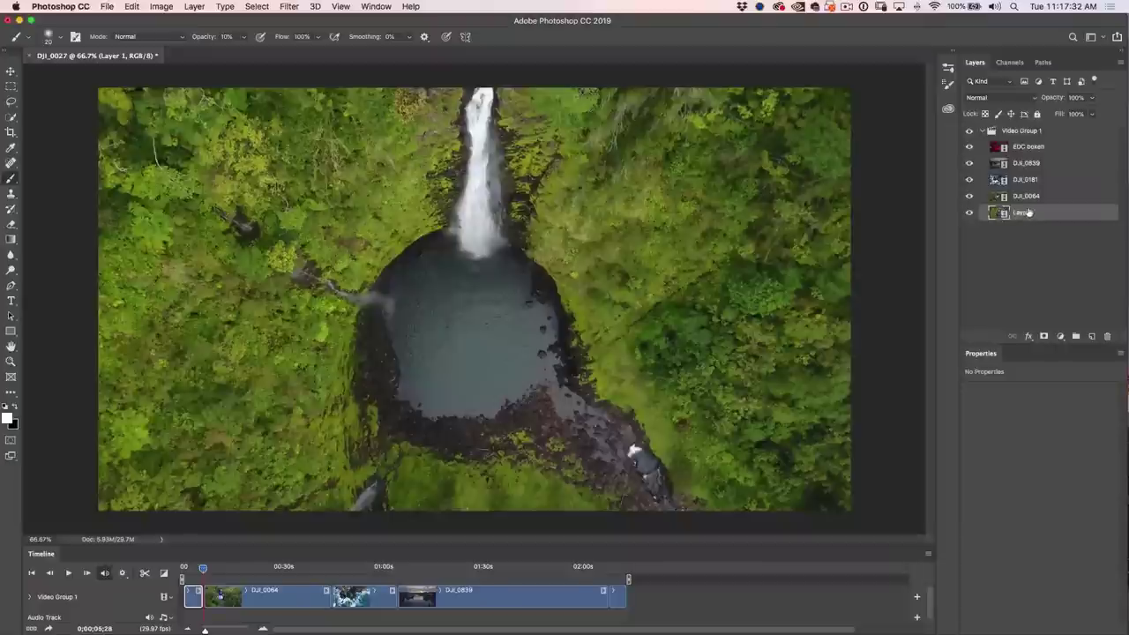
{"action": "key", "text": "Return"}
Reorder the clips so DJI_0181 follows Layer 1 and DJI_0064 comes after DJI_0839
{"action": "left_click_drag", "start_coordinate": [1029, 180], "coordinate": [1027, 198]}
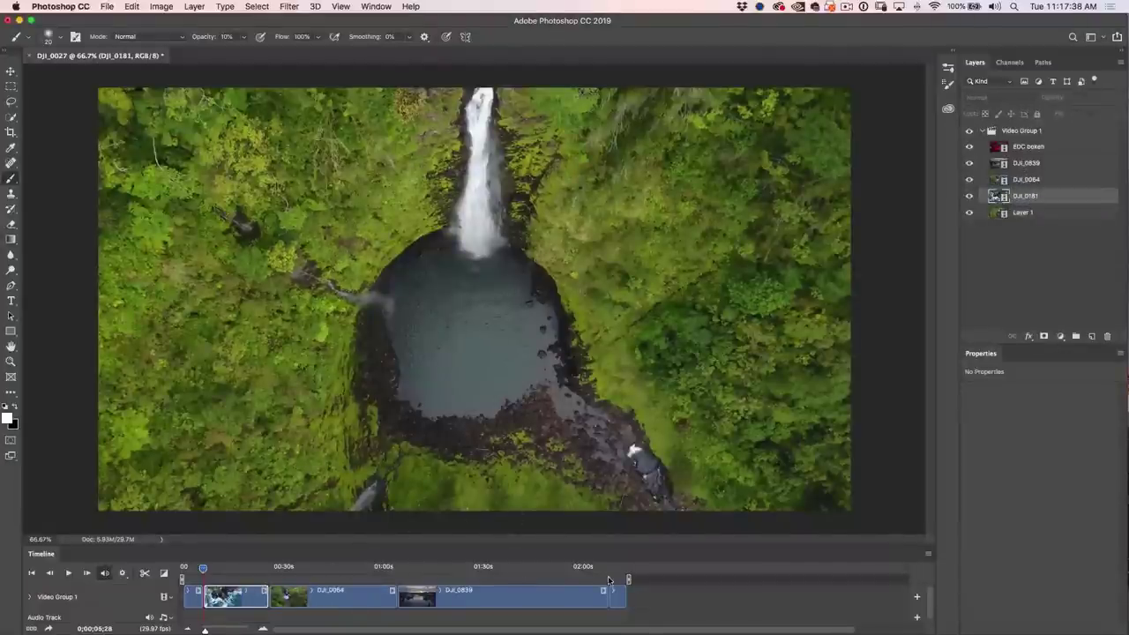
{"action": "left_click", "coordinate": [319, 601]}
{"action": "left_click_drag", "start_coordinate": [311, 600], "coordinate": [582, 596]}
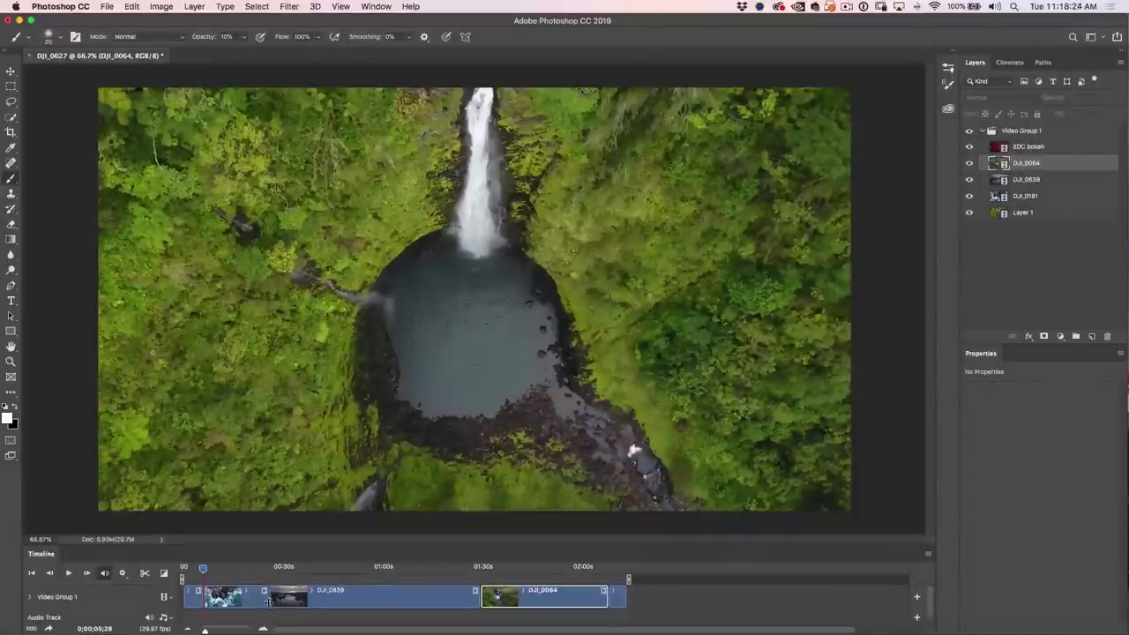
Trim clip DJI_0181 to about 5 seconds and clip DJI_0839 to just under 6 seconds
{"action": "left_click_drag", "start_coordinate": [263, 597], "coordinate": [330, 608]}
{"action": "left_click", "coordinate": [218, 597]}
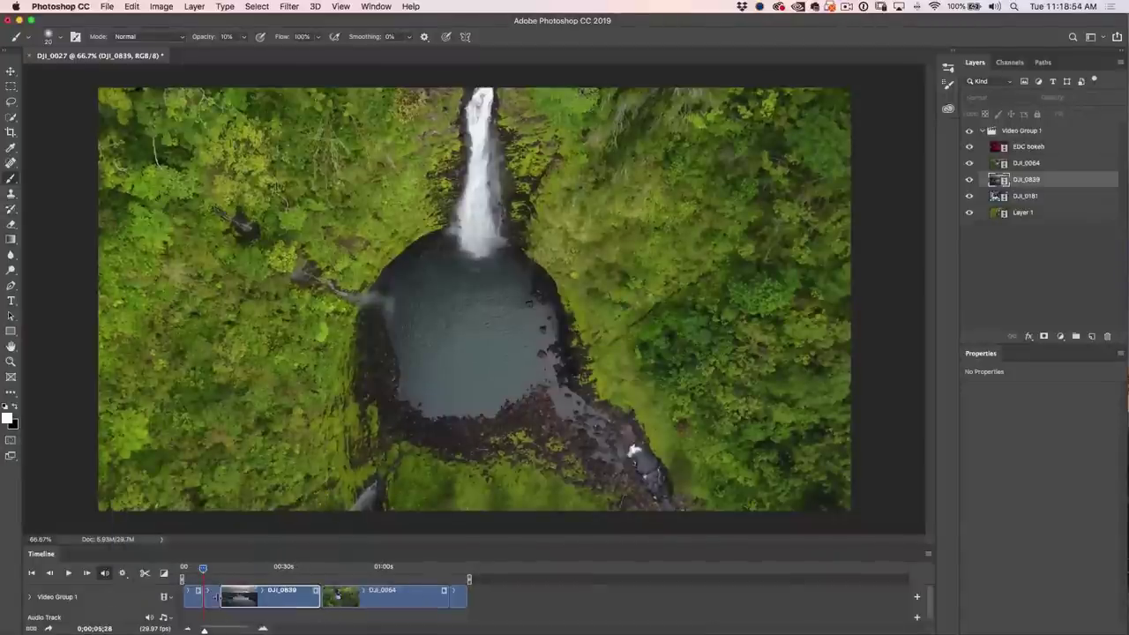
{"action": "left_click_drag", "start_coordinate": [319, 595], "coordinate": [241, 600]}
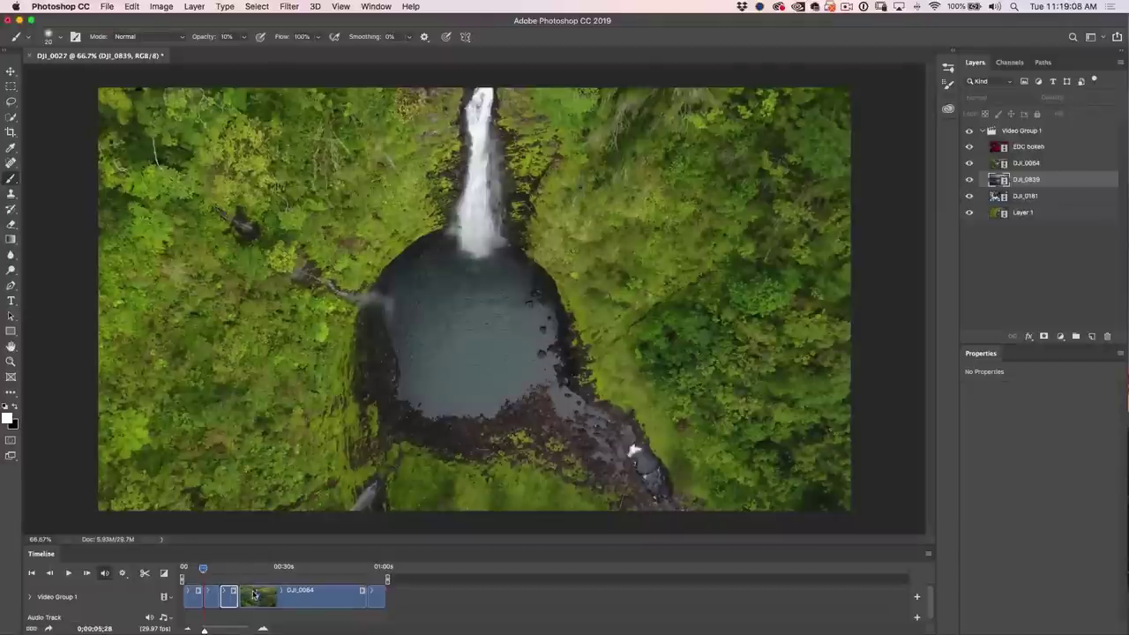
Trim clip DJI_0064 from its start and its end to about 6.5 seconds
{"action": "left_click", "coordinate": [254, 595]}
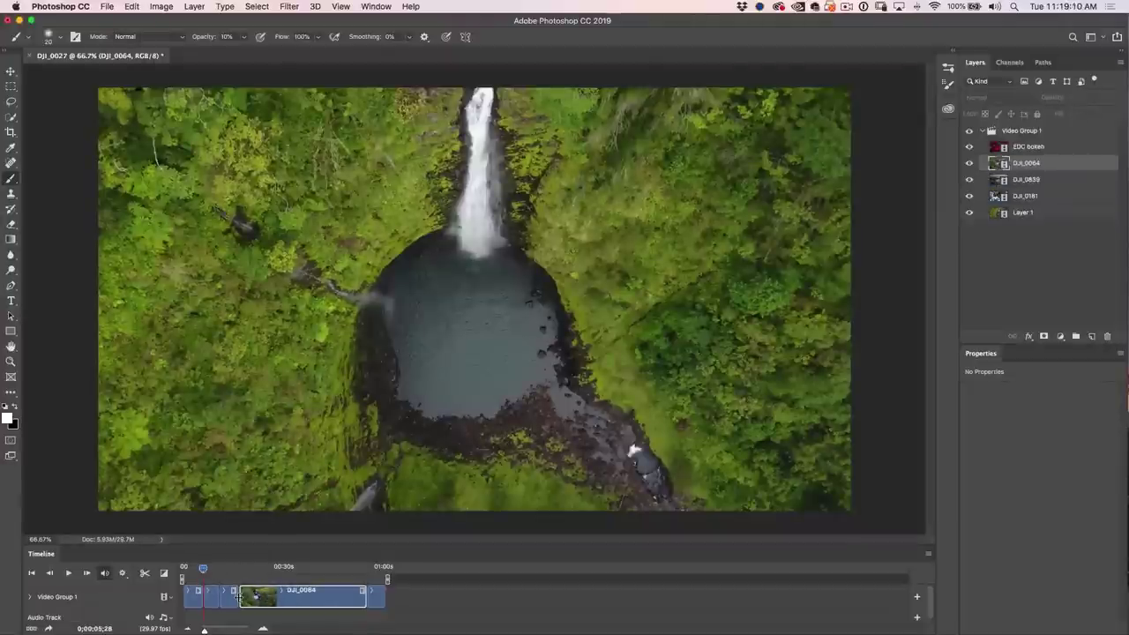
{"action": "left_click_drag", "start_coordinate": [239, 597], "coordinate": [332, 603]}
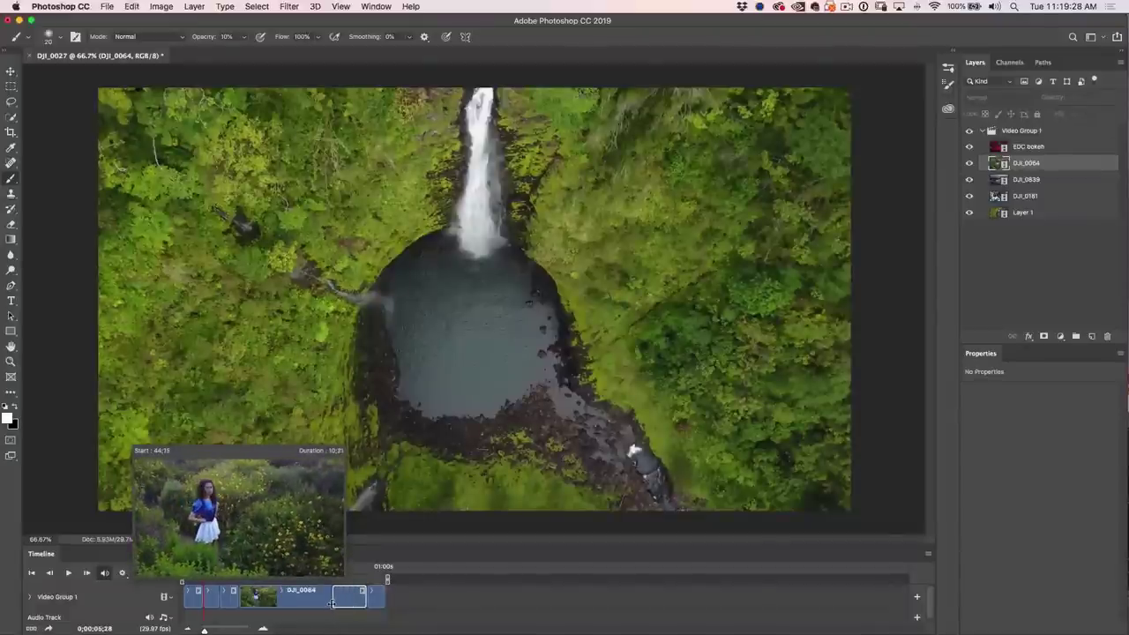
{"action": "left_click_drag", "start_coordinate": [331, 603], "coordinate": [262, 600]}
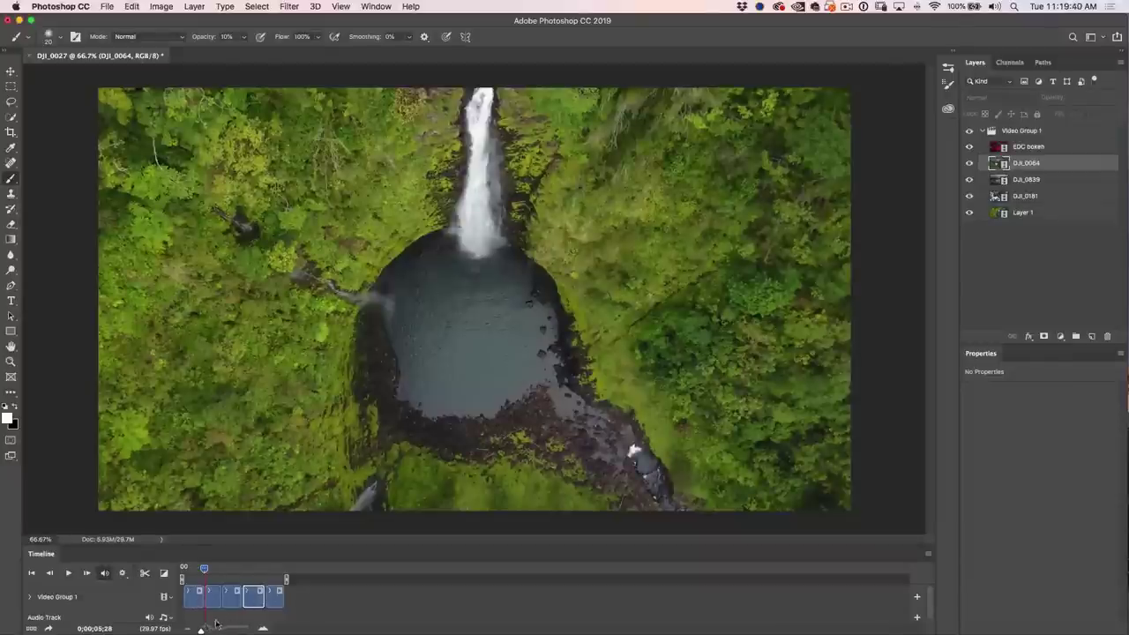
{"action": "left_click_drag", "start_coordinate": [200, 631], "coordinate": [209, 630]}
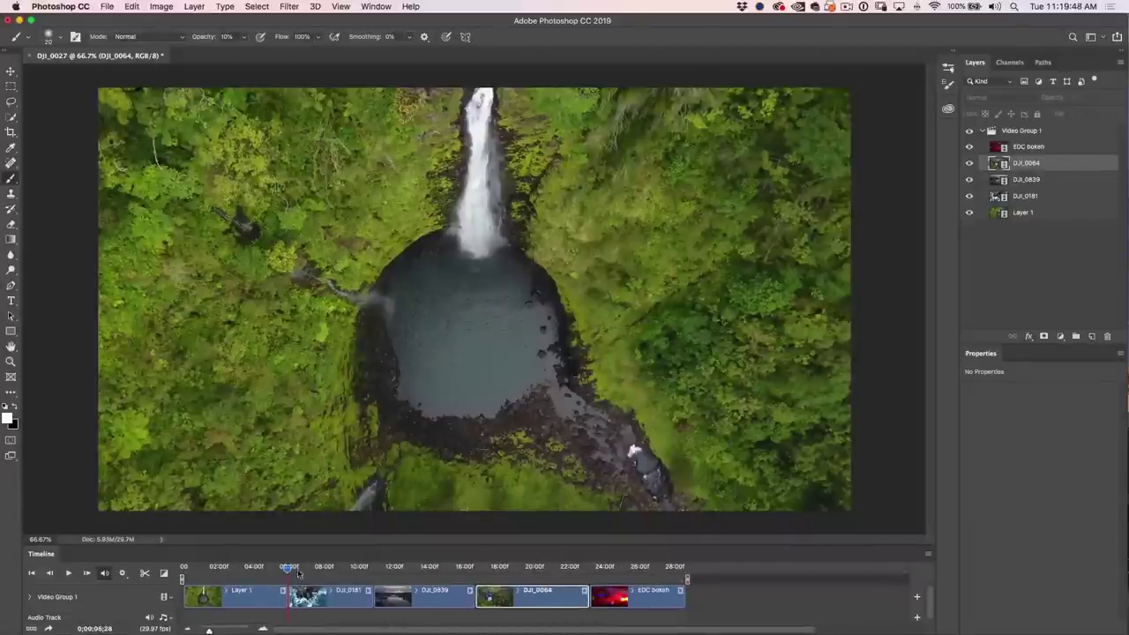
Split the first clip, Layer 1, at 0;00;04;26 and select its short cut-off end piece
{"action": "left_click_drag", "start_coordinate": [288, 568], "coordinate": [182, 572]}
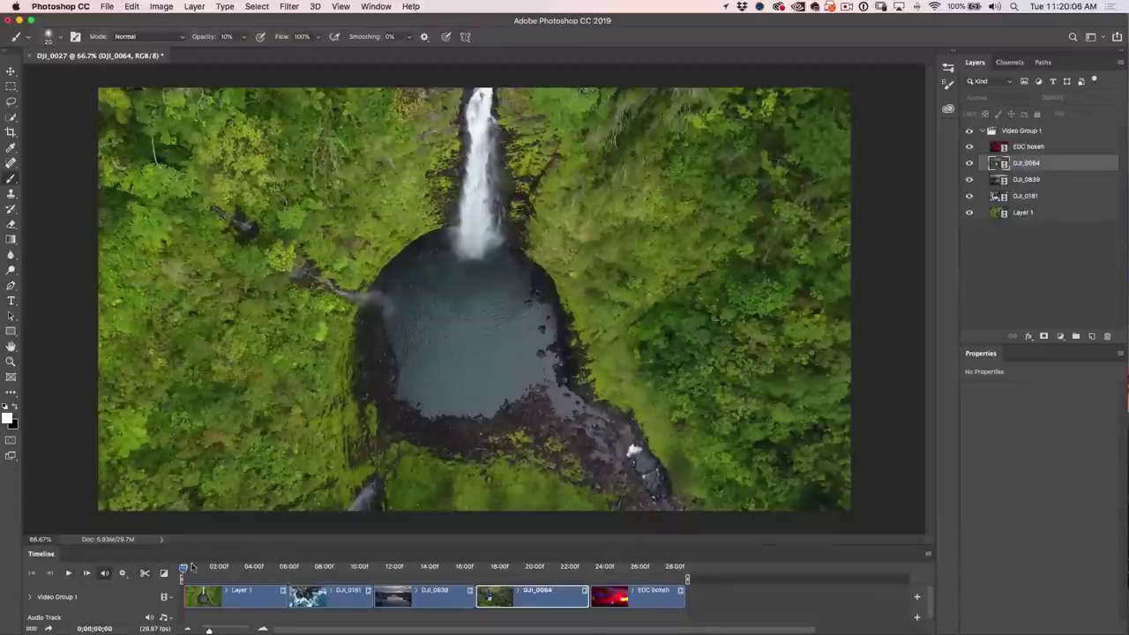
{"action": "left_click_drag", "start_coordinate": [184, 571], "coordinate": [238, 571]}
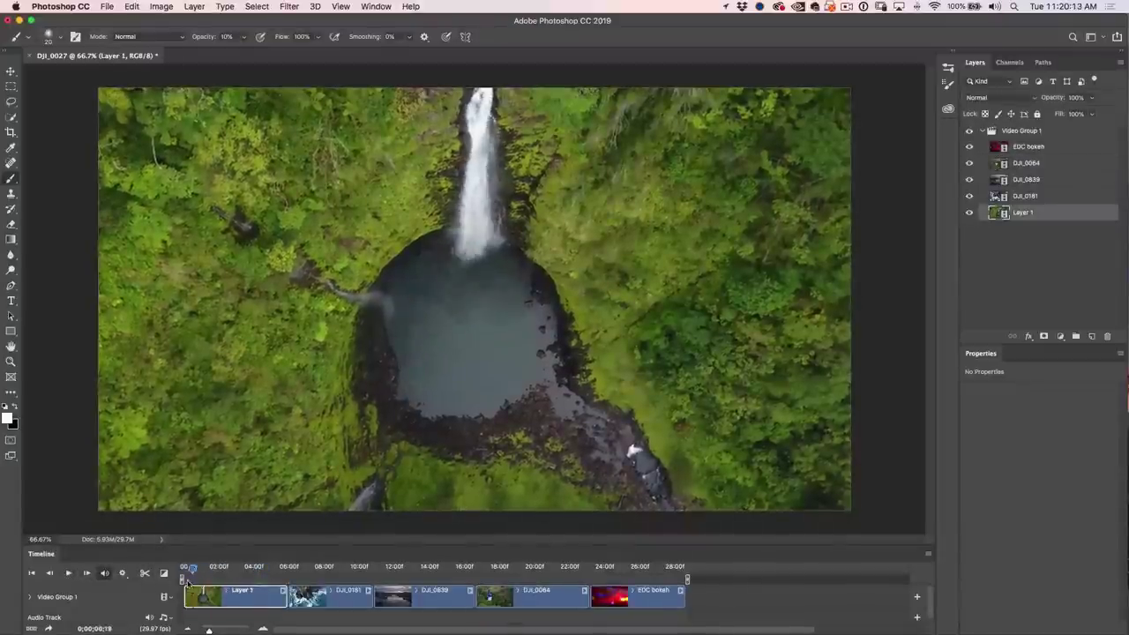
{"action": "left_click_drag", "start_coordinate": [262, 582], "coordinate": [268, 578]}
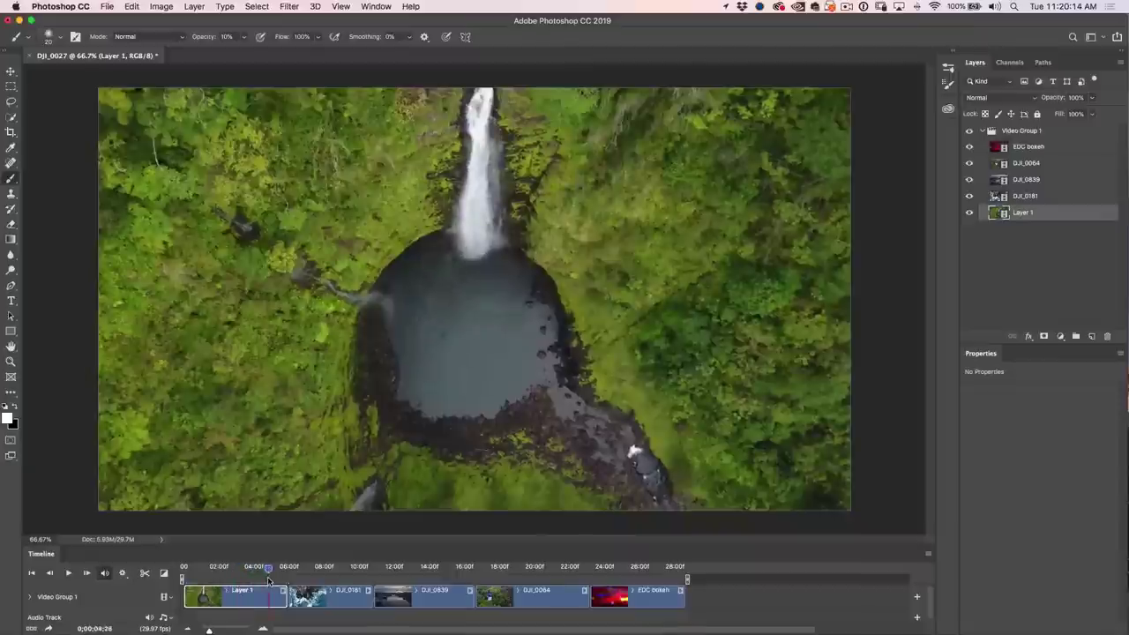
{"action": "left_click", "coordinate": [146, 573]}
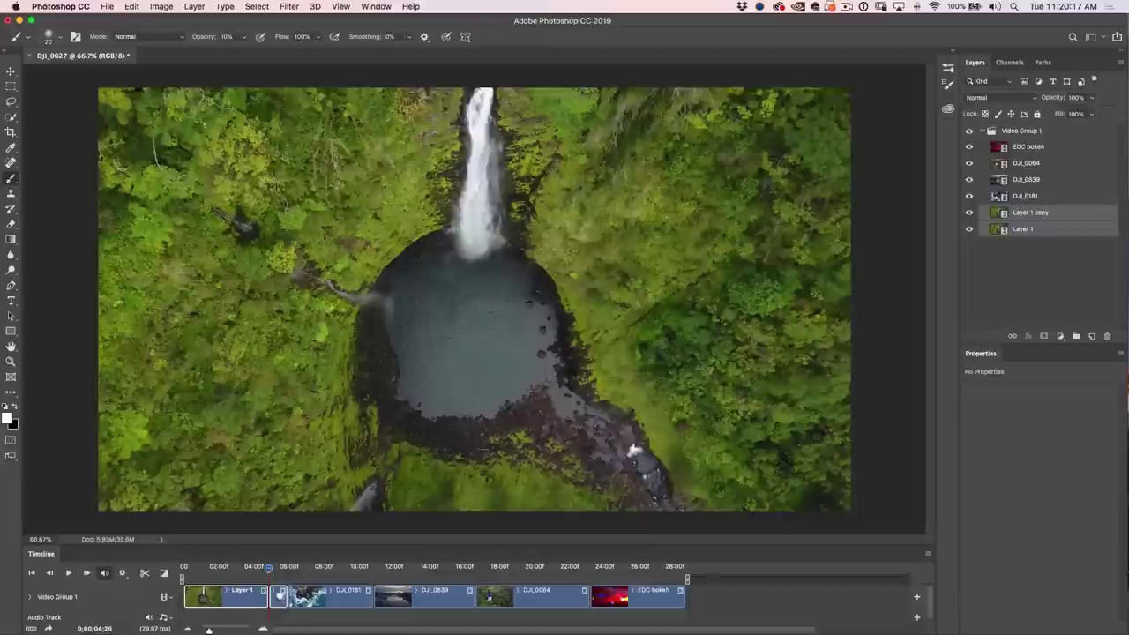
{"action": "left_click", "coordinate": [279, 596]}
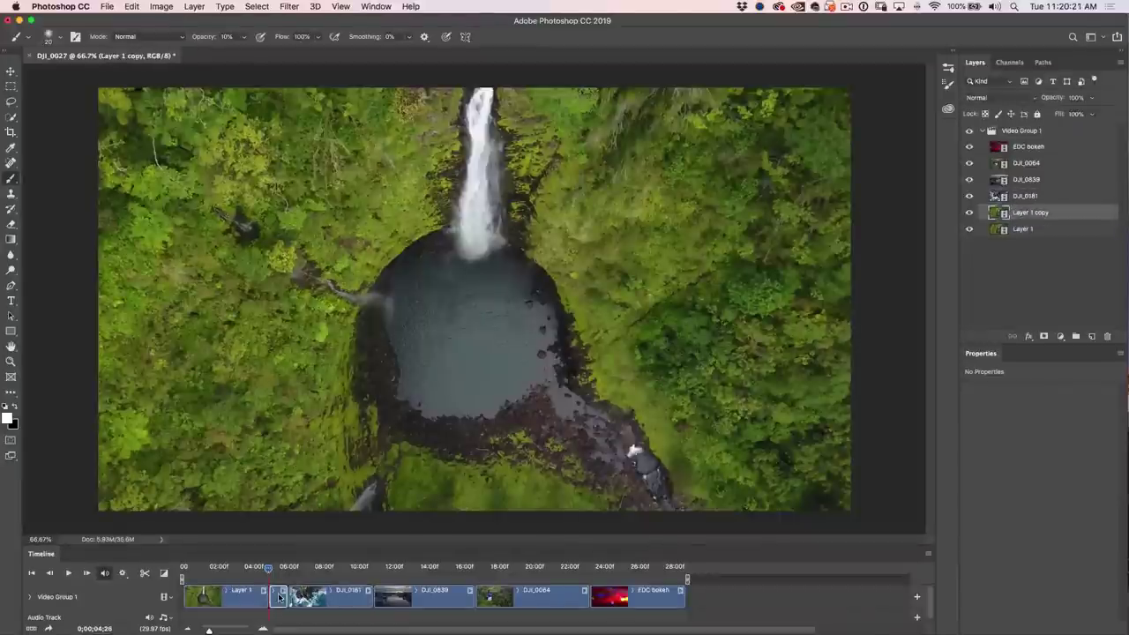
Move the cut-off end piece of Layer 1 to the end of the track and delete it
{"action": "left_click_drag", "start_coordinate": [278, 598], "coordinate": [703, 587]}
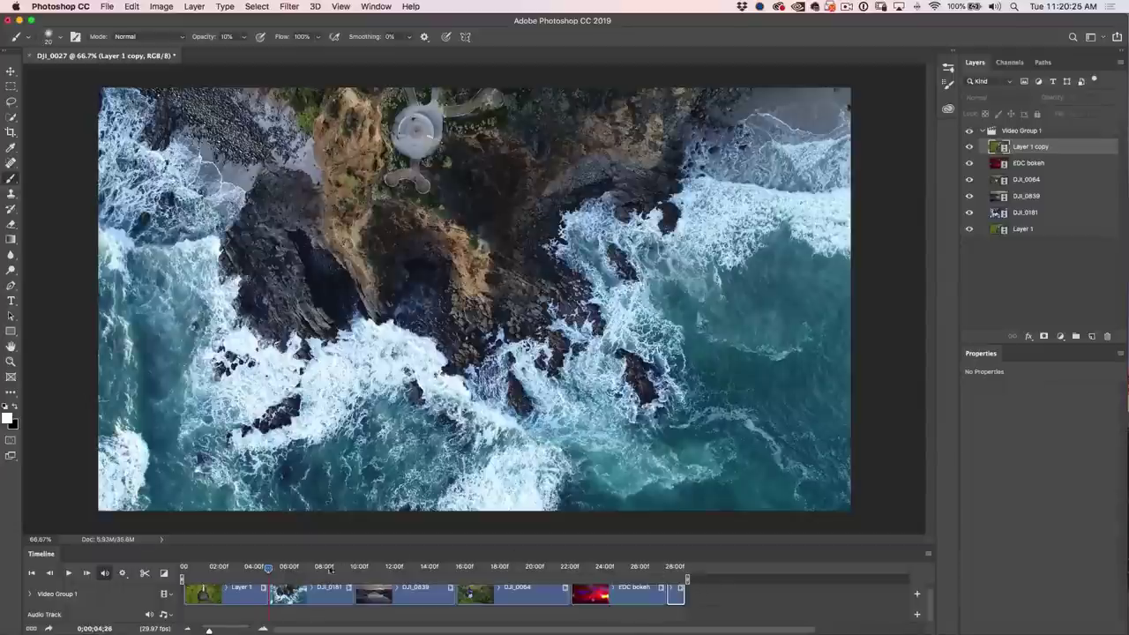
{"action": "left_click_drag", "start_coordinate": [268, 567], "coordinate": [674, 569]}
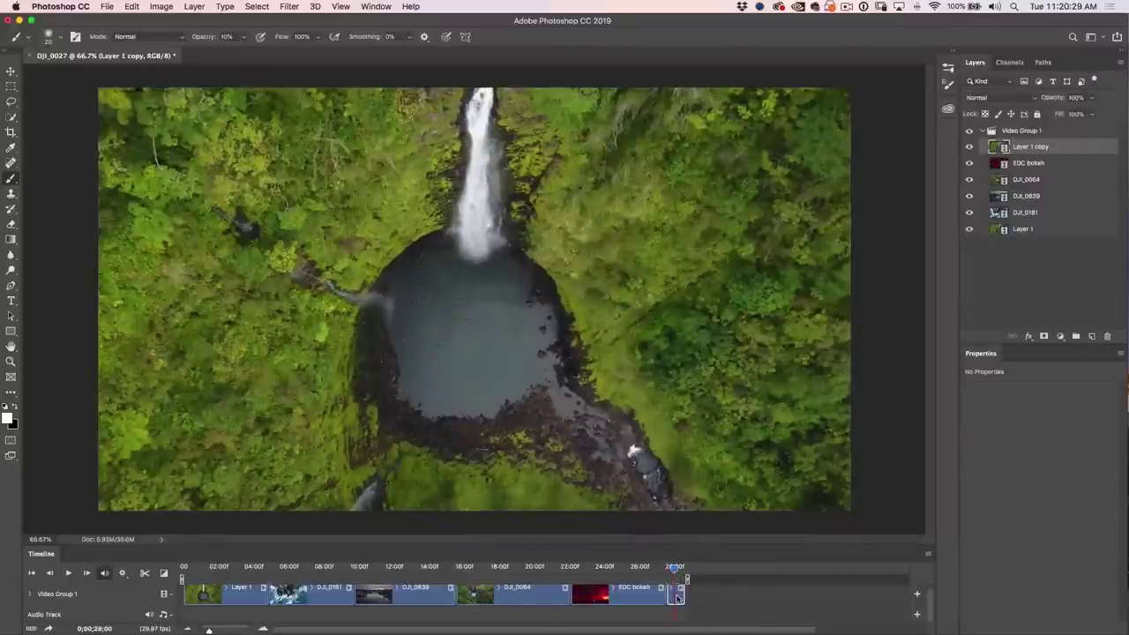
{"action": "key", "text": "Delete"}
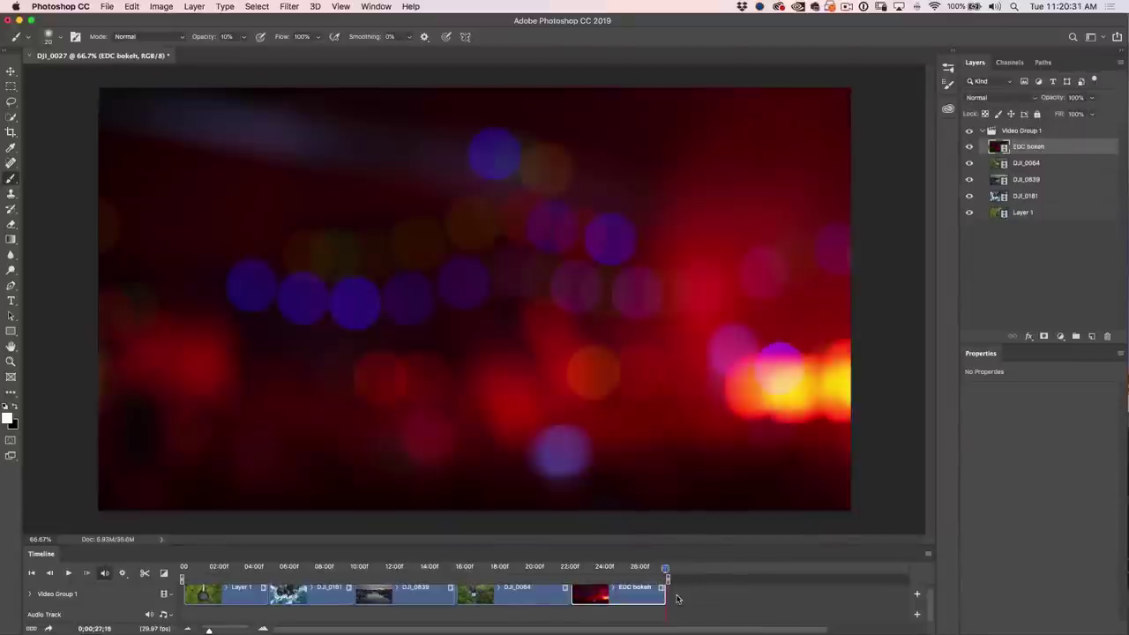
Extend the end of the first clip, Layer 1, to about 5.5 seconds
{"action": "left_click", "coordinate": [263, 589]}
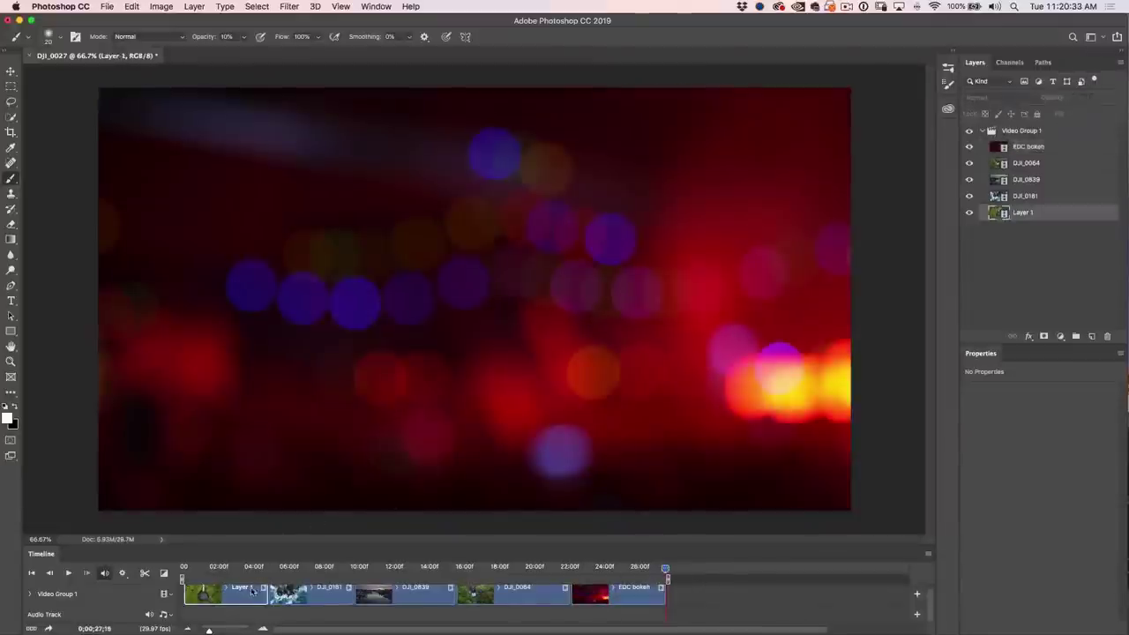
{"action": "left_click_drag", "start_coordinate": [265, 591], "coordinate": [265, 592]}
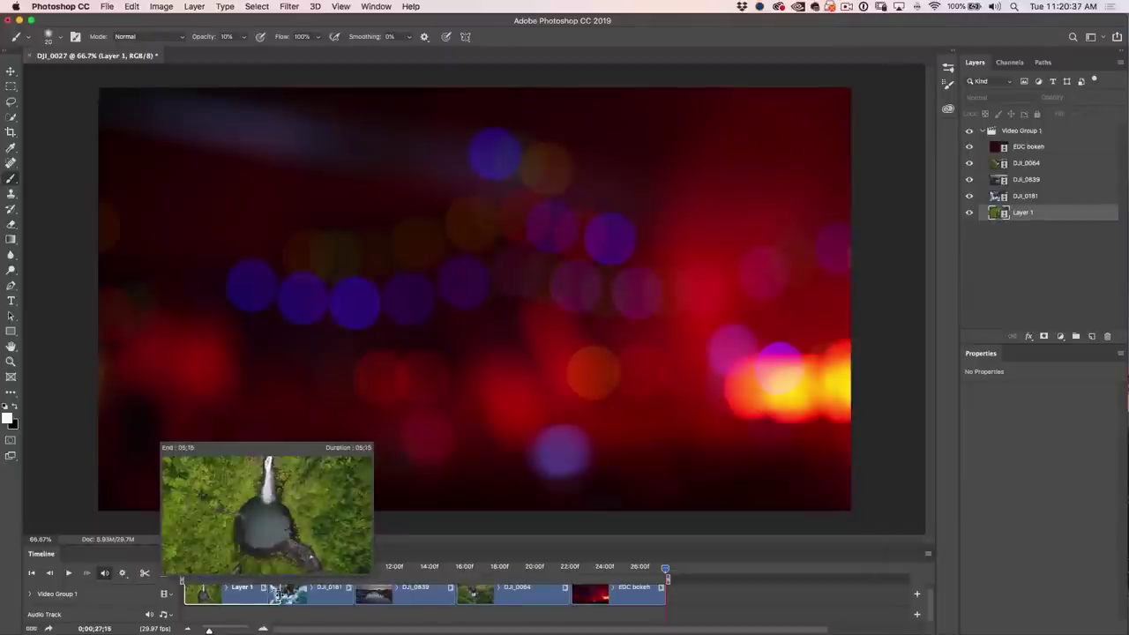
{"action": "left_click_drag", "start_coordinate": [276, 593], "coordinate": [280, 595]}
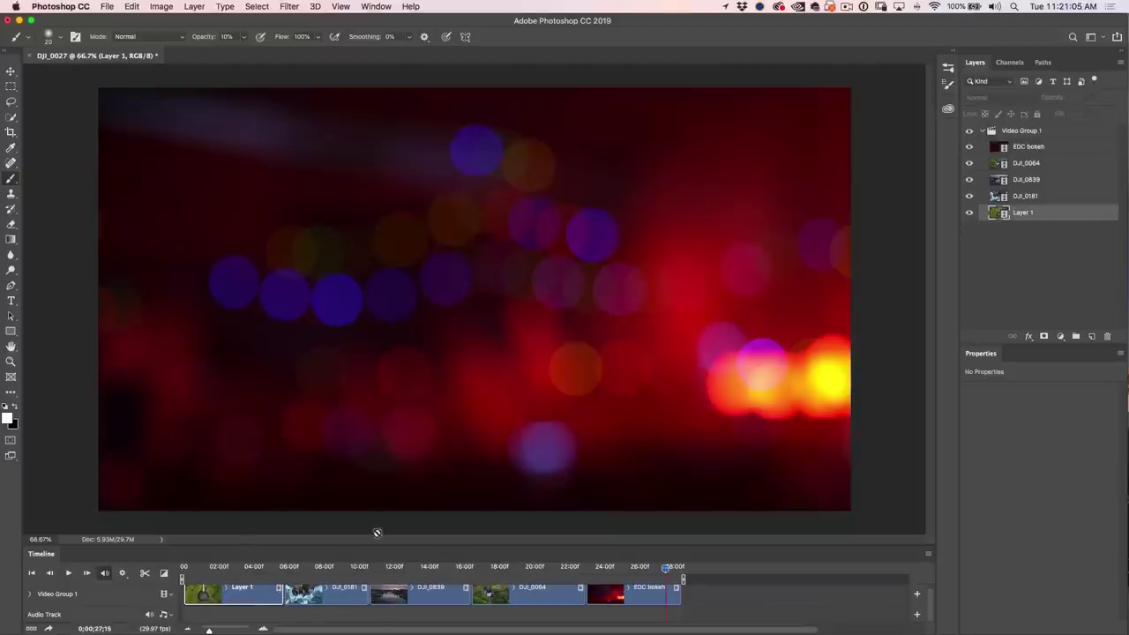
Play the whole sequence back from the start to review the edited clips
{"action": "left_click", "coordinate": [33, 572]}
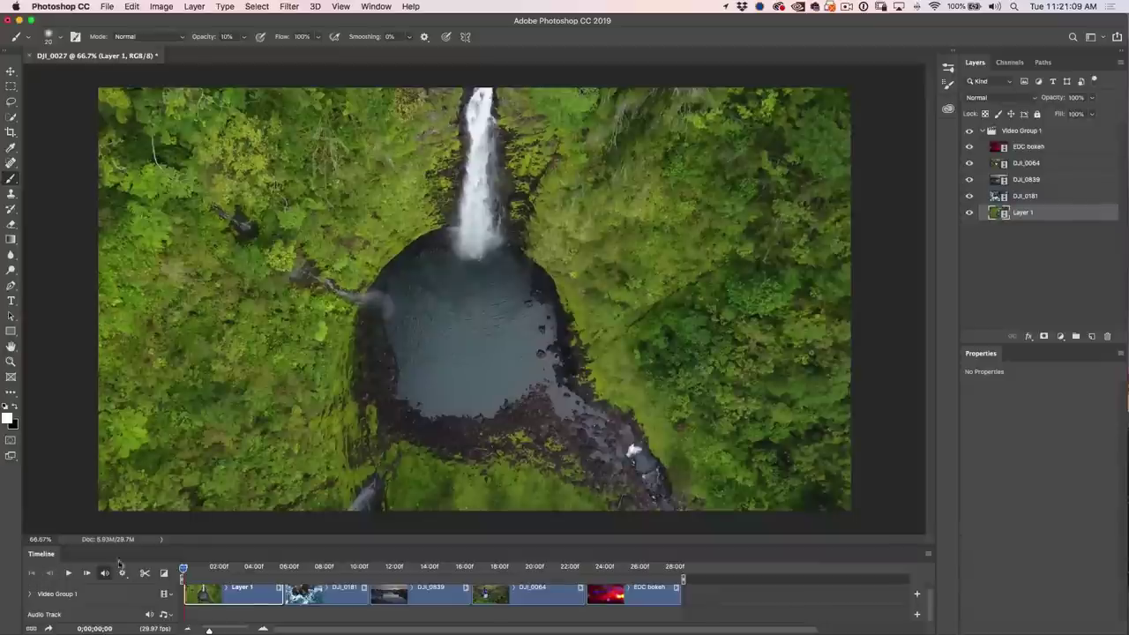
{"action": "key", "text": "space"}
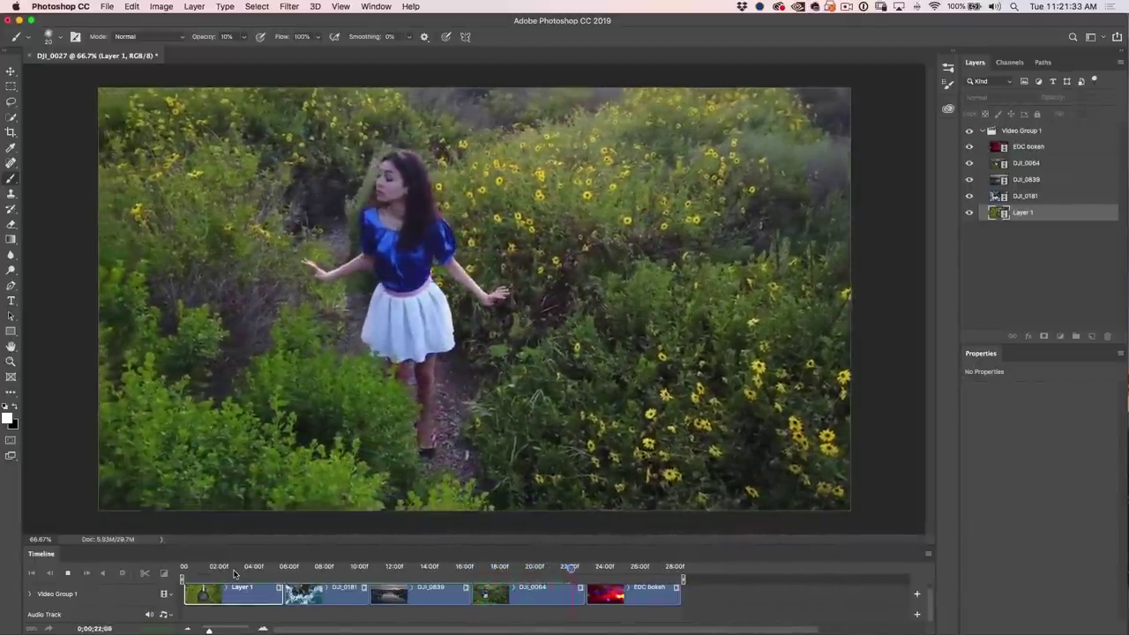
{"action": "key", "text": "space"}
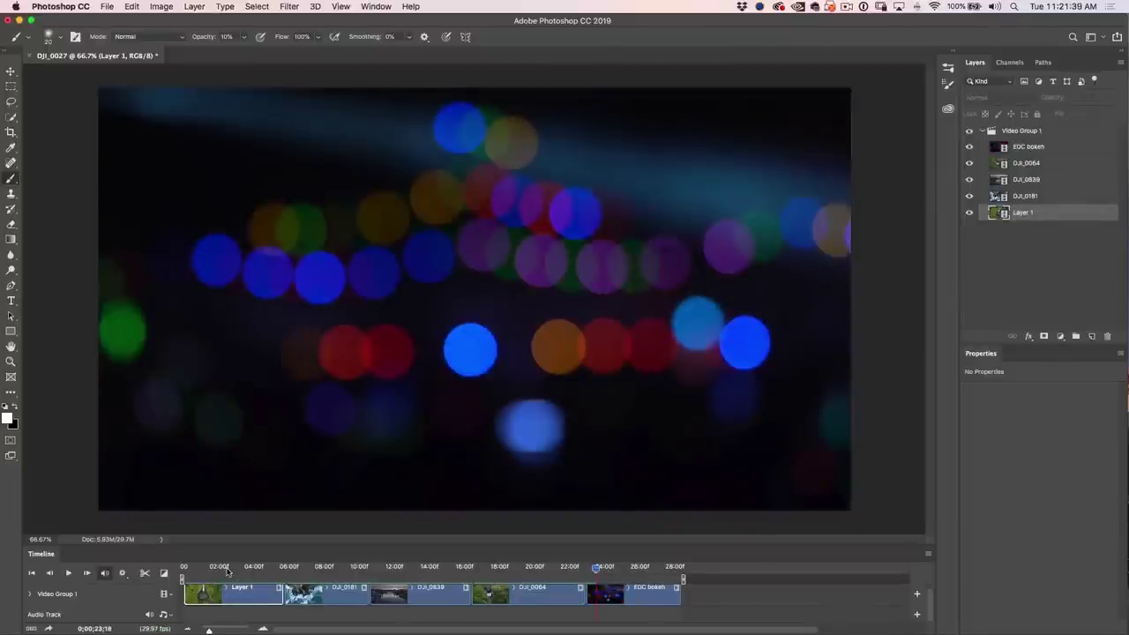
Mute the audio of the EDC bokeh clip
{"action": "left_click", "coordinate": [623, 591]}
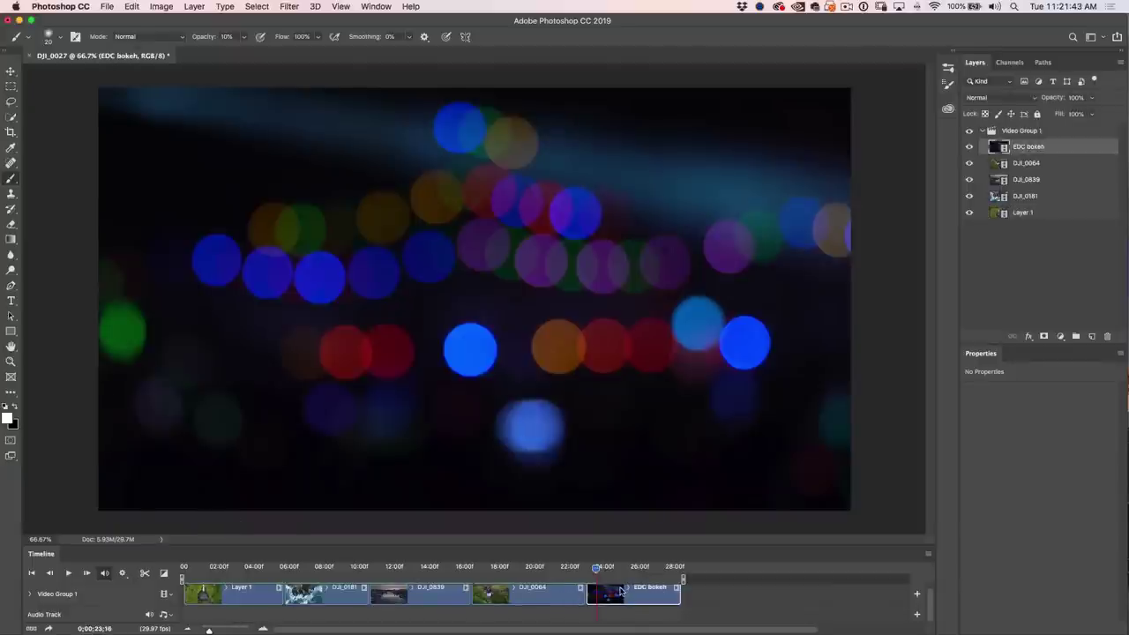
{"action": "right_click", "coordinate": [621, 592]}
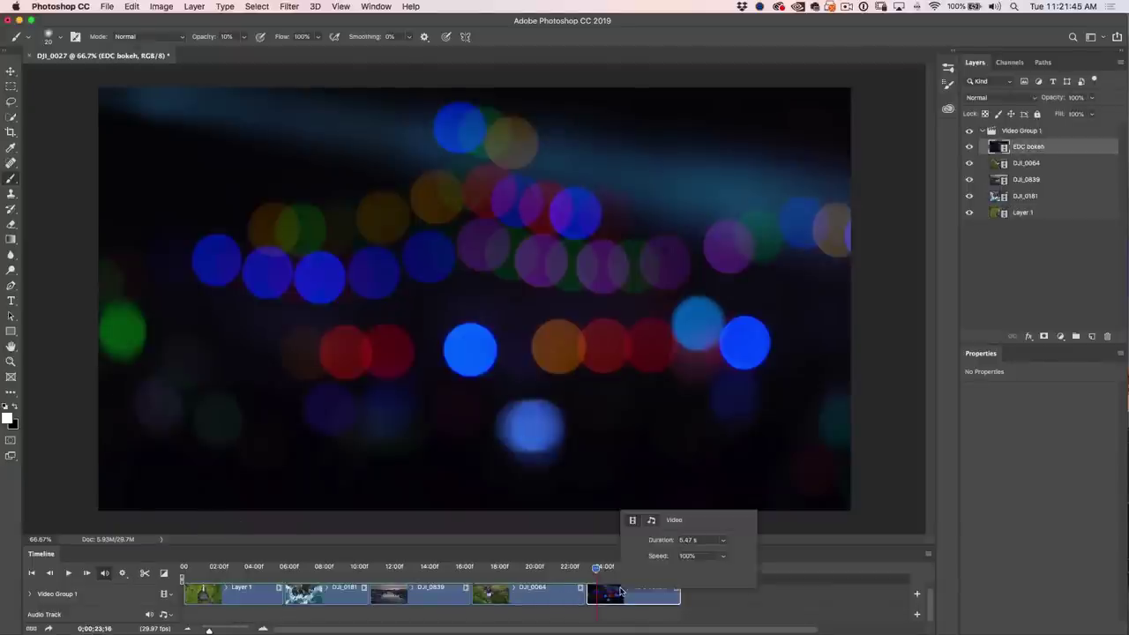
{"action": "left_click", "coordinate": [652, 521]}
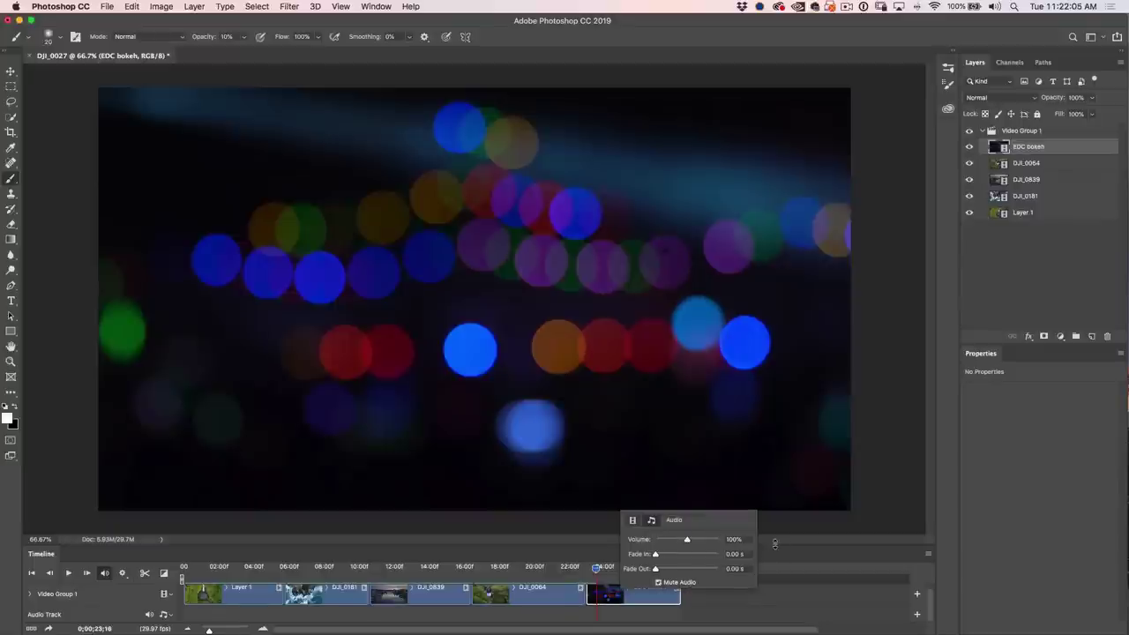
Play and scrub through the EDC bokeh clip to check its sound
{"action": "left_click", "coordinate": [595, 572]}
{"action": "key", "text": "space"}
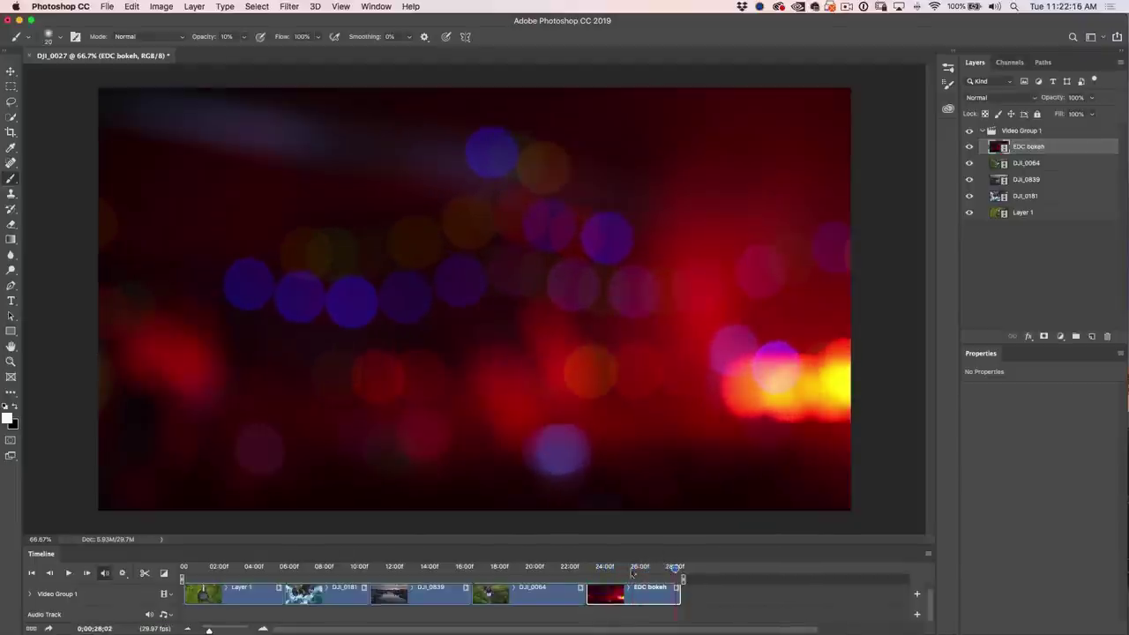
{"action": "left_click_drag", "start_coordinate": [590, 567], "coordinate": [625, 569]}
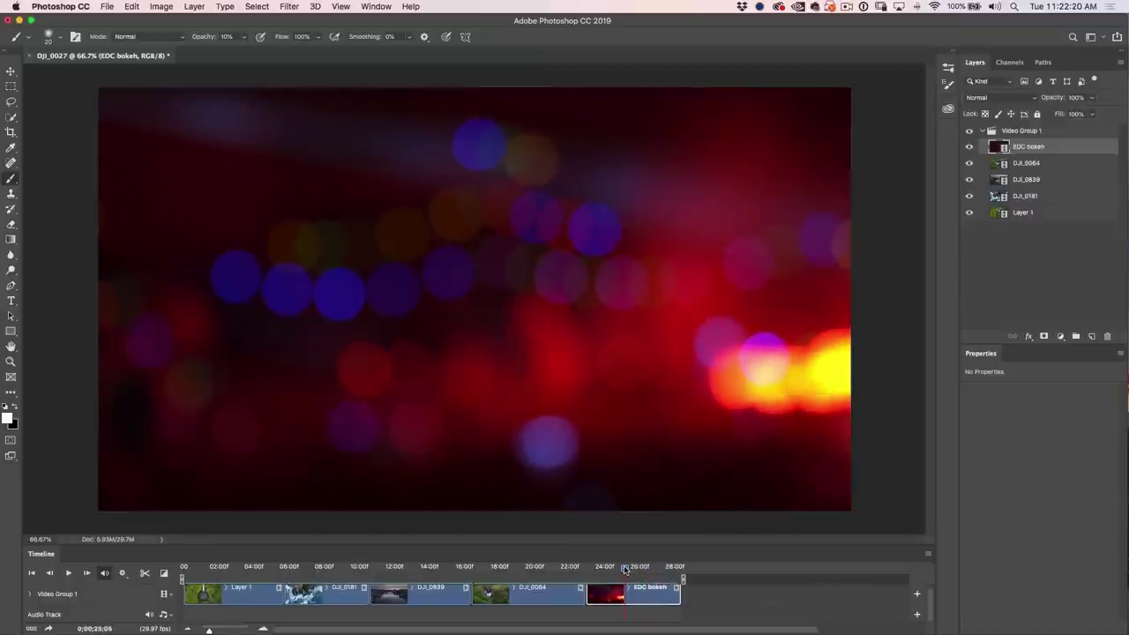
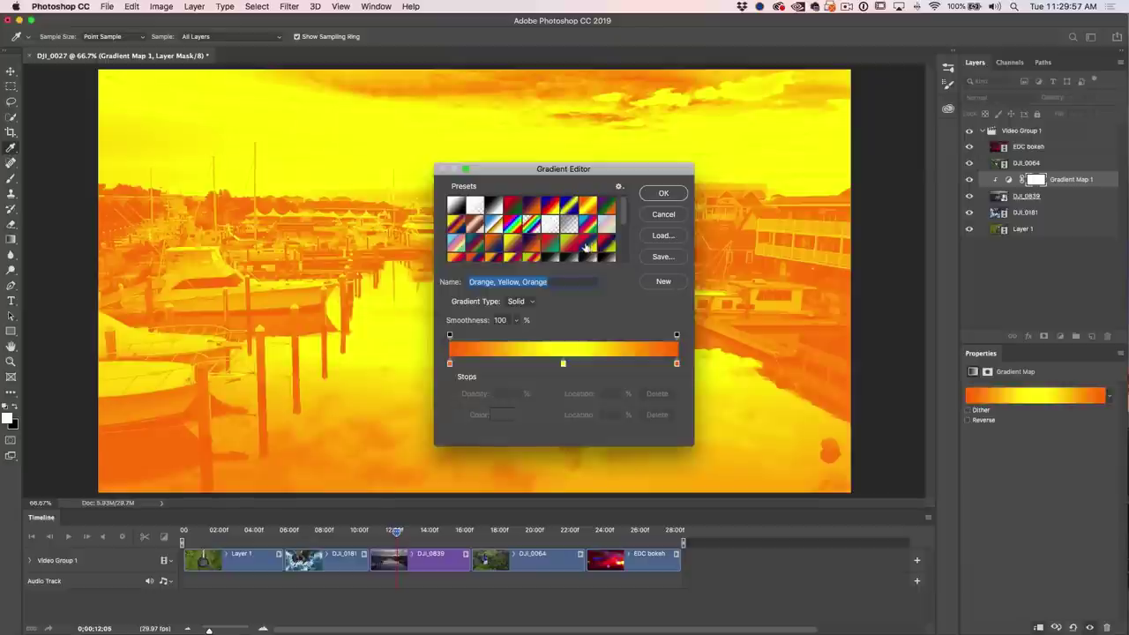
Apply the Orange, Yellow, Orange gradient to the gradient map on clip DJI_0839 and preview it in playback
{"action": "left_click", "coordinate": [662, 193]}
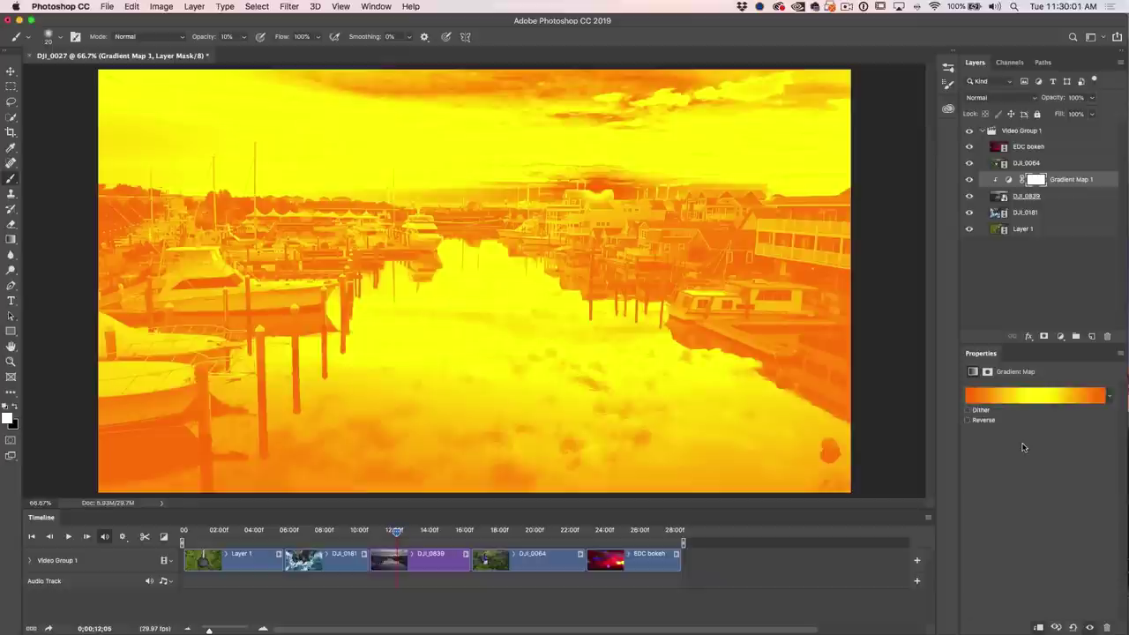
{"action": "key", "text": "space"}
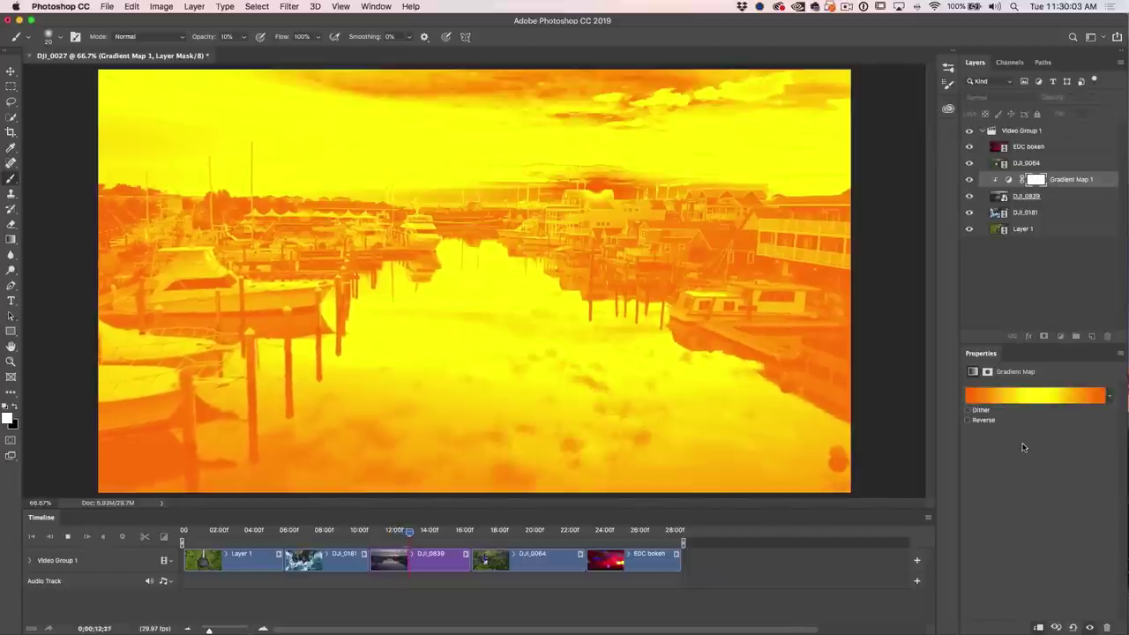
{"action": "key", "text": "space"}
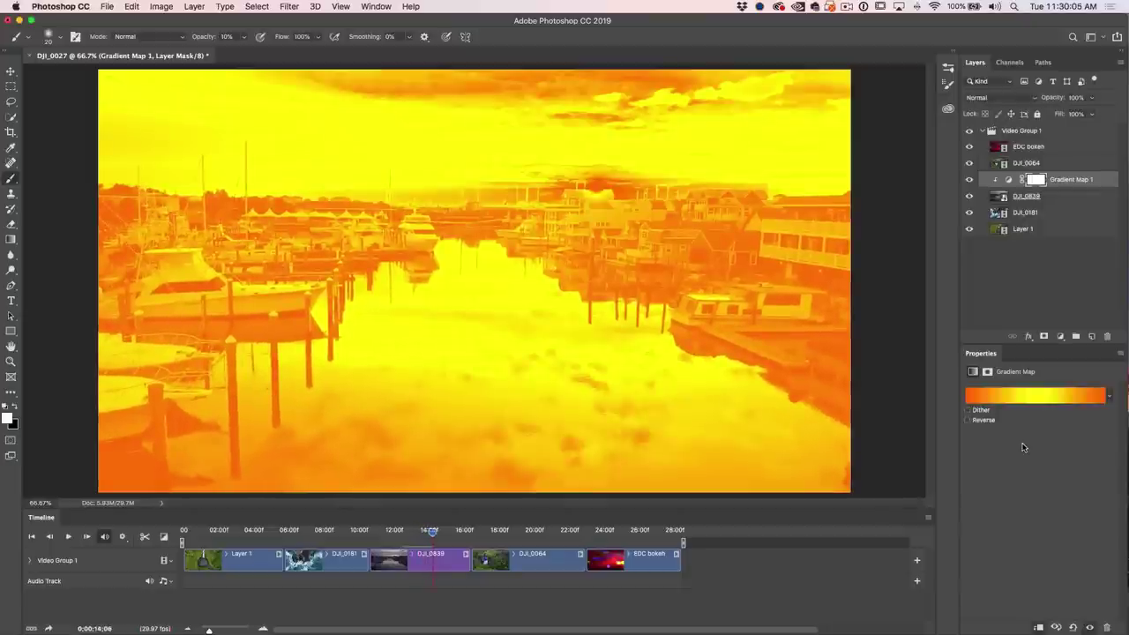
Set the gradient map's blend mode to Soft Light with 35% opacity and play back the result
{"action": "left_click", "coordinate": [1036, 99]}
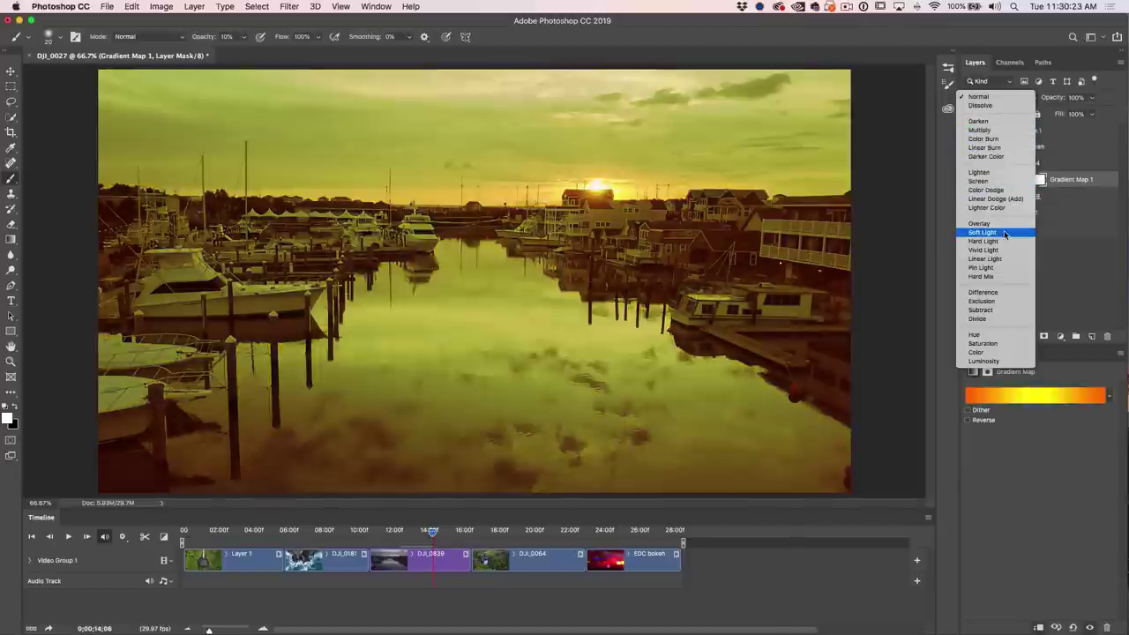
{"action": "left_click", "coordinate": [1004, 233]}
{"action": "left_click_drag", "start_coordinate": [1053, 103], "coordinate": [932, 109]}
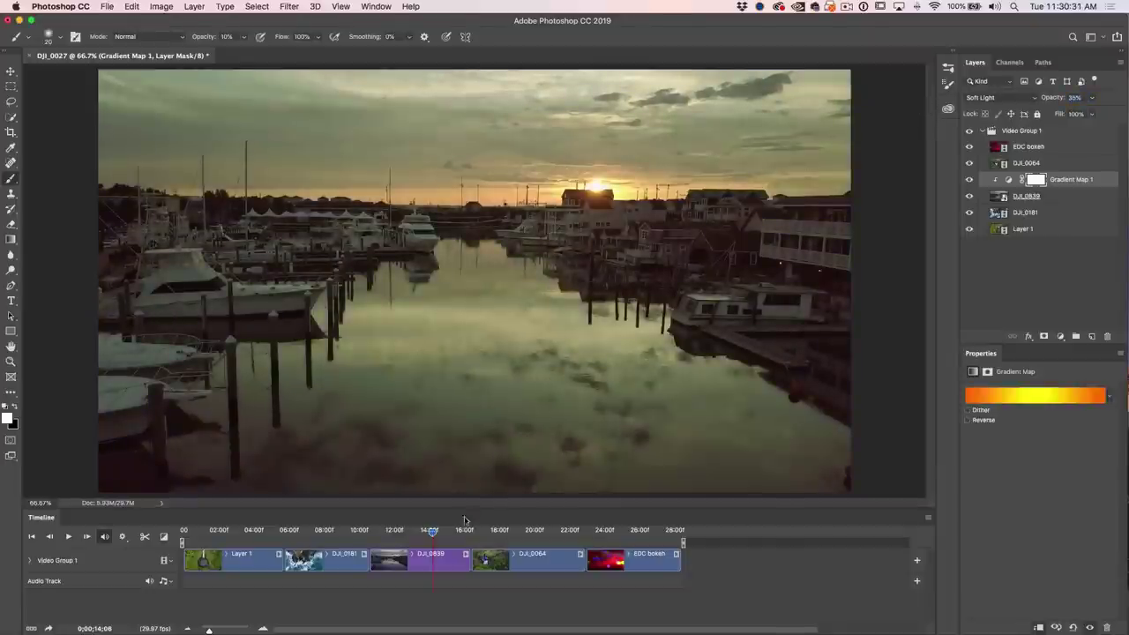
{"action": "left_click_drag", "start_coordinate": [434, 535], "coordinate": [376, 541]}
{"action": "key", "text": "space"}
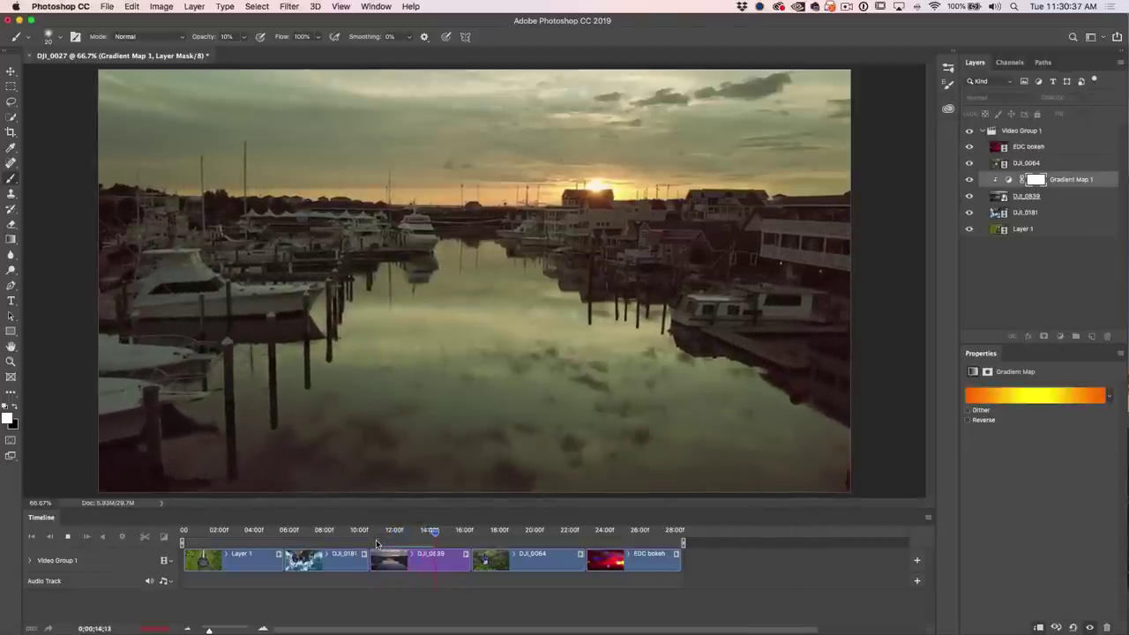
{"action": "key", "text": "space"}
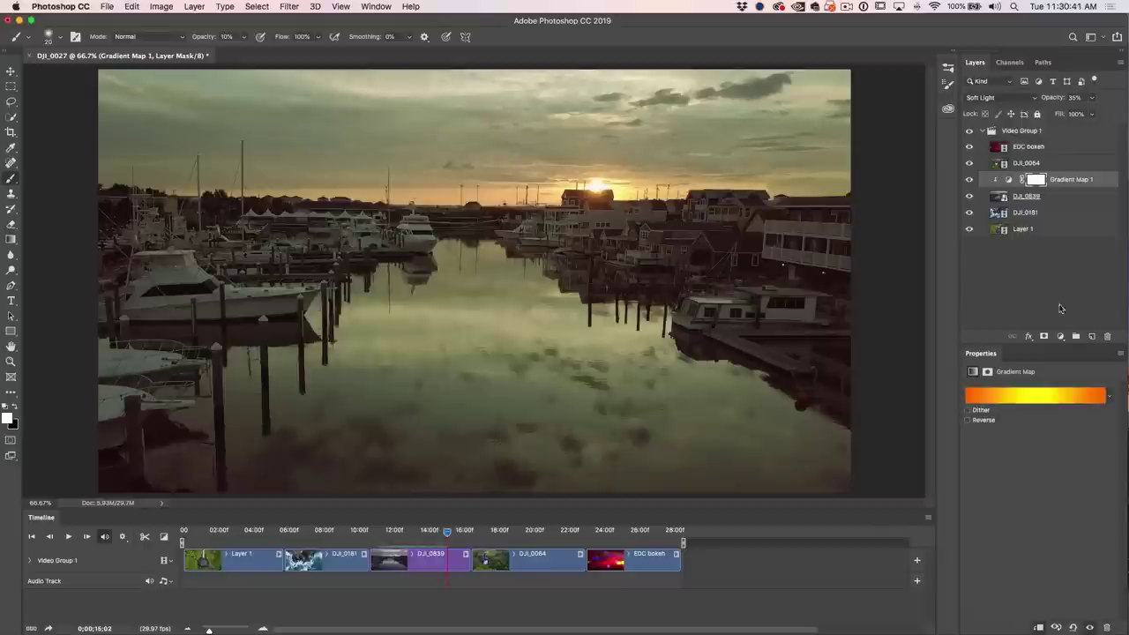
Add a Curves adjustment above the gradient map with a gentle S-curve, raising the highlights and setting the shadow point to input 46, output 41
{"action": "left_click", "coordinate": [1060, 336]}
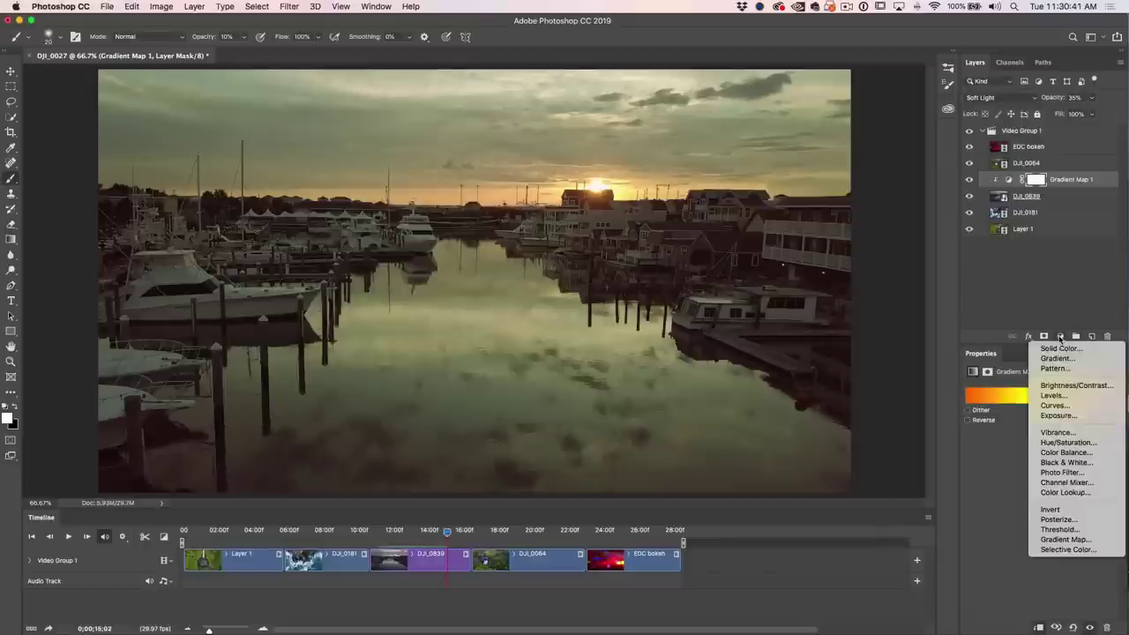
{"action": "left_click", "coordinate": [1056, 405]}
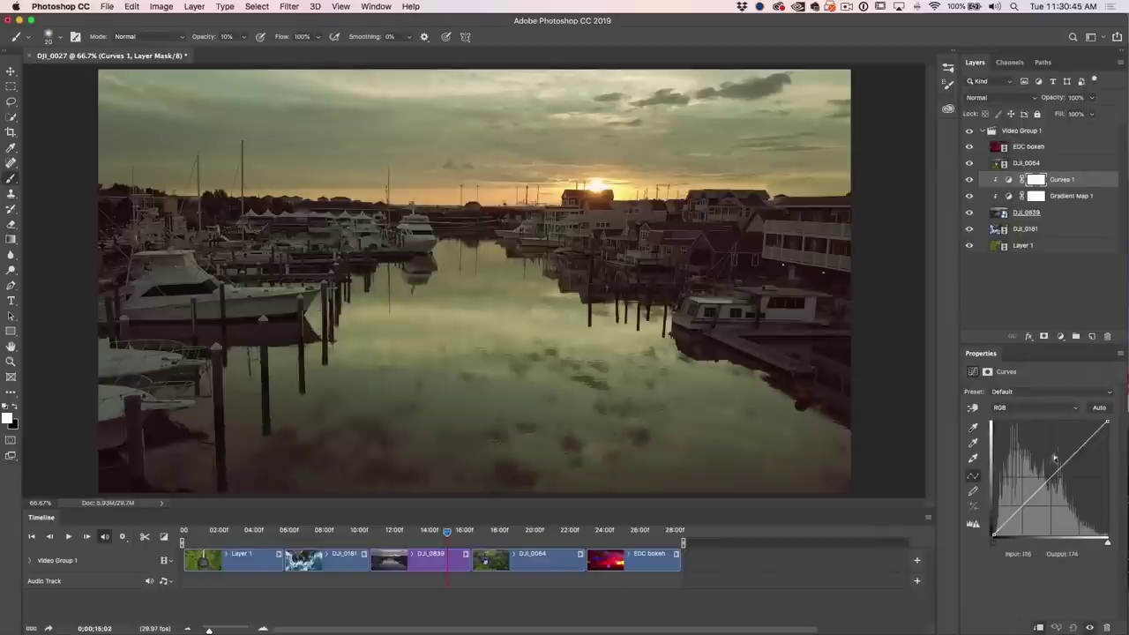
{"action": "left_click_drag", "start_coordinate": [1063, 465], "coordinate": [1058, 458]}
{"action": "left_click_drag", "start_coordinate": [1016, 509], "coordinate": [1014, 516]}
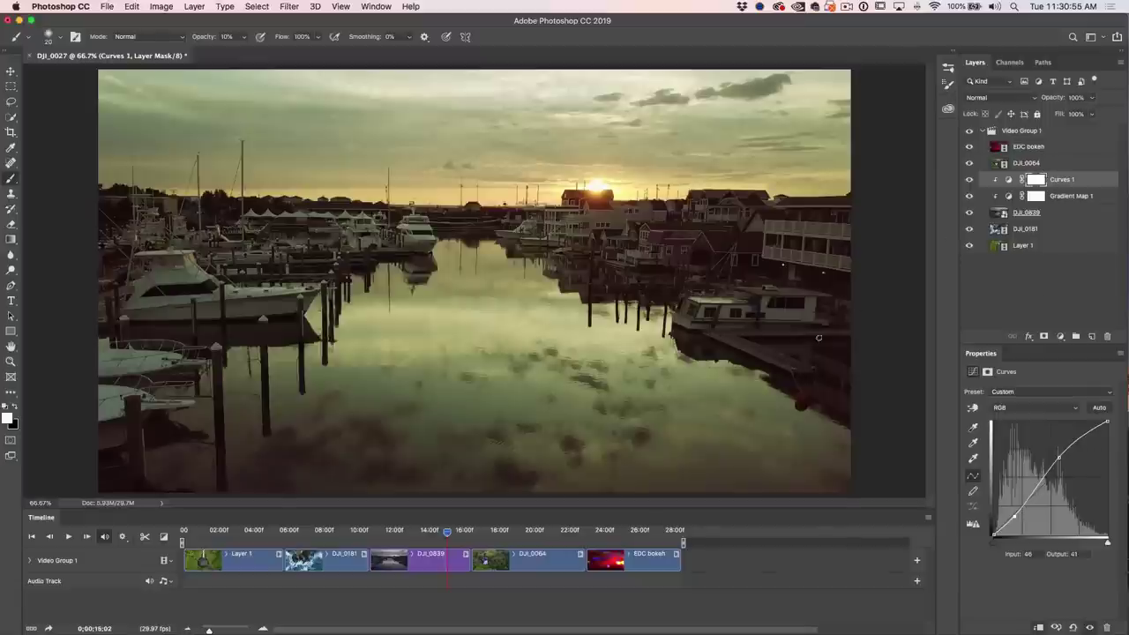
{"action": "mouse_move", "coordinate": [447, 537]}
{"action": "left_mouse_down"}
{"action": "mouse_move", "coordinate": [351, 533]}
{"action": "mouse_move", "coordinate": [494, 532]}
{"action": "mouse_move", "coordinate": [432, 531]}
{"action": "left_mouse_up"}
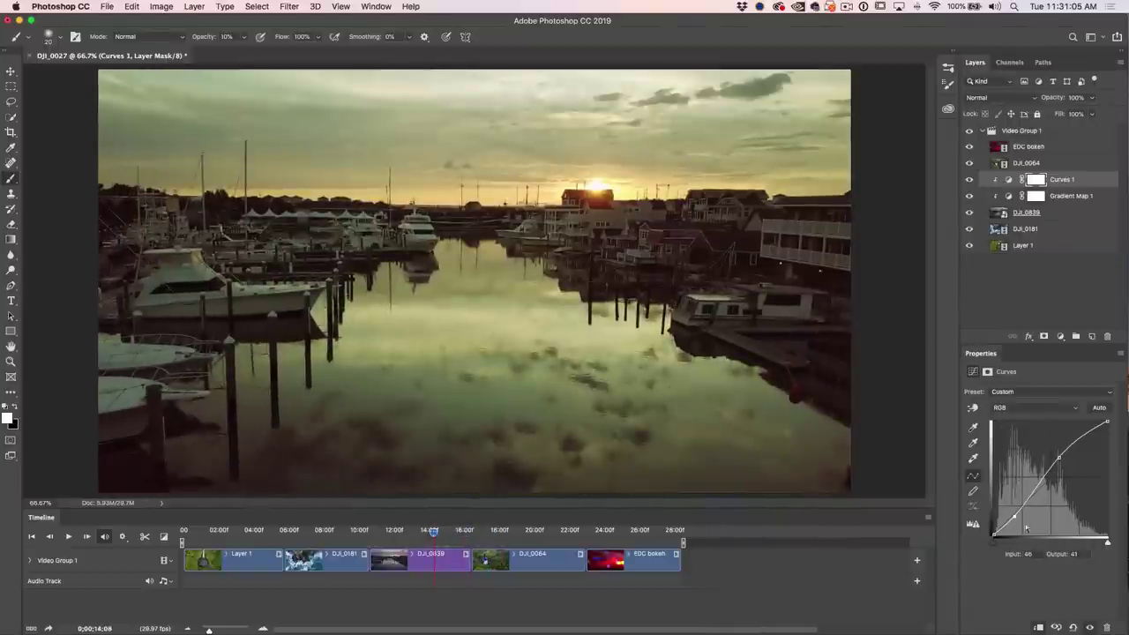
Release the Gradient Map and Curves layers from clip DJI_0839 and clip both to it again
{"action": "left_click", "coordinate": [999, 199]}
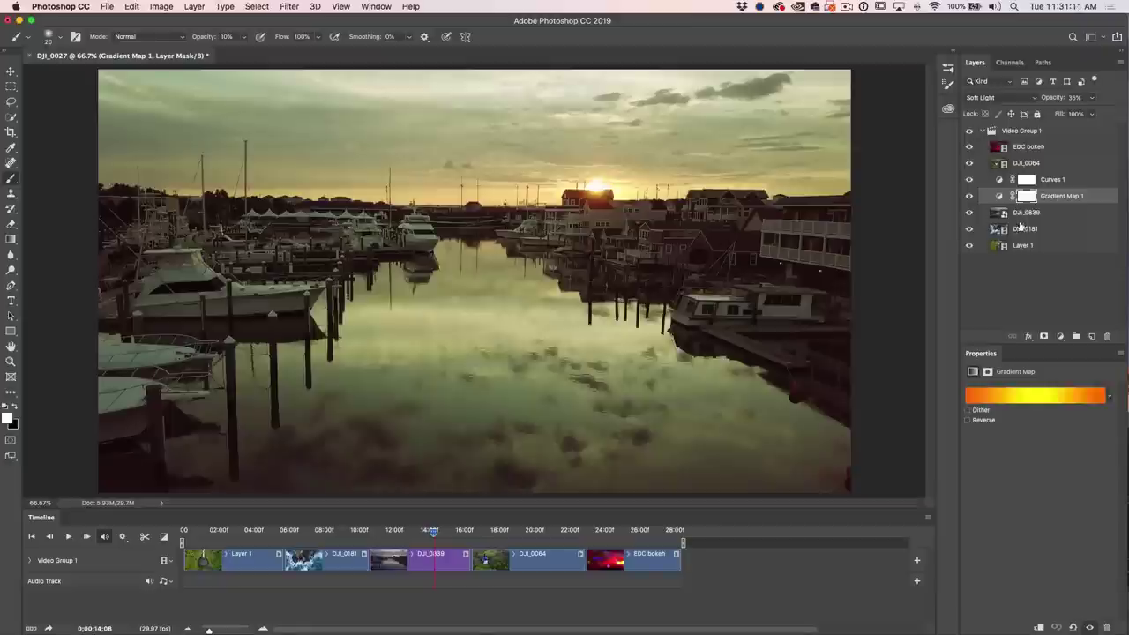
{"action": "left_click_drag", "start_coordinate": [432, 532], "coordinate": [397, 533]}
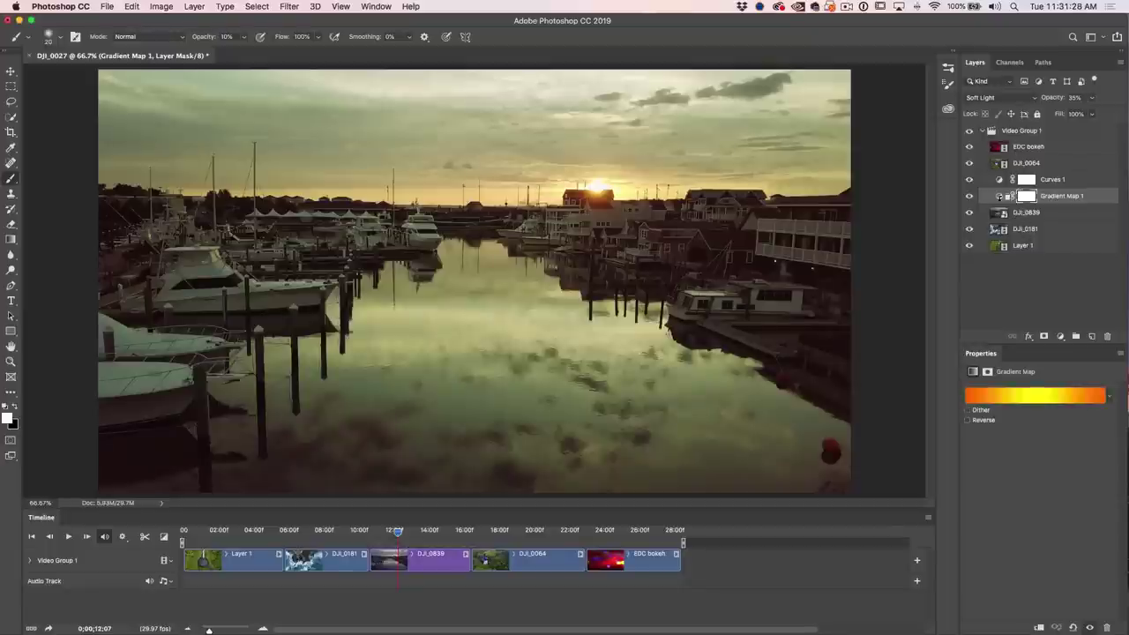
{"action": "left_click", "coordinate": [1005, 203], "text": "alt"}
{"action": "left_click", "coordinate": [1003, 187], "text": "alt"}
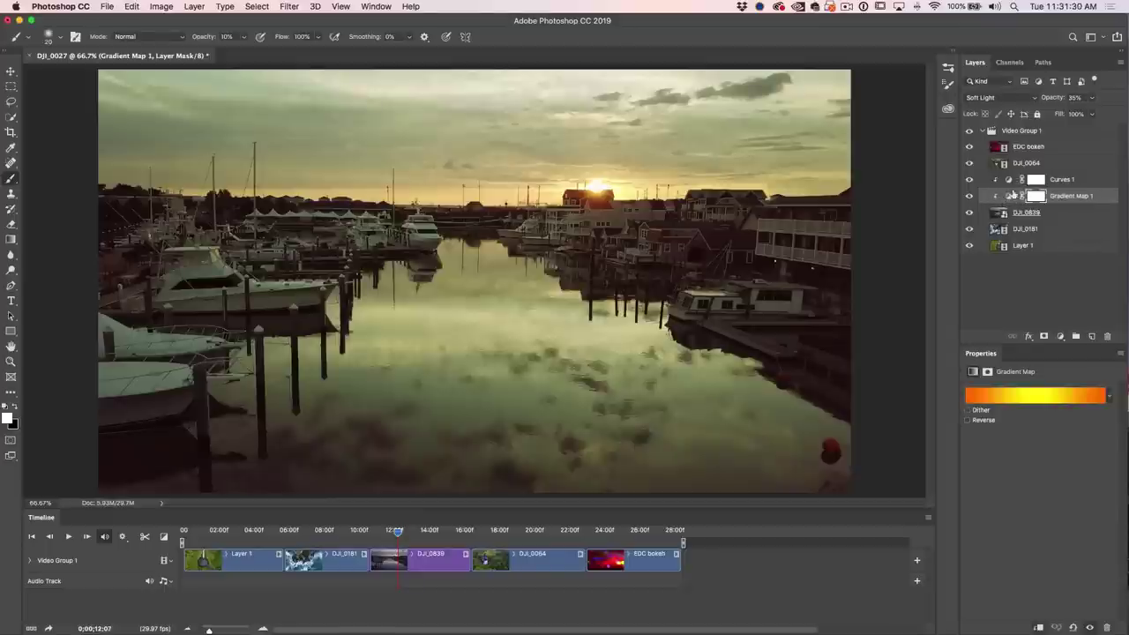
Play back part of clip DJI_0839 to check its clipped adjustments
{"action": "mouse_move", "coordinate": [397, 530]}
{"action": "left_mouse_down"}
{"action": "mouse_move", "coordinate": [353, 530]}
{"action": "mouse_move", "coordinate": [412, 530]}
{"action": "left_mouse_up"}
{"action": "key", "text": "space"}
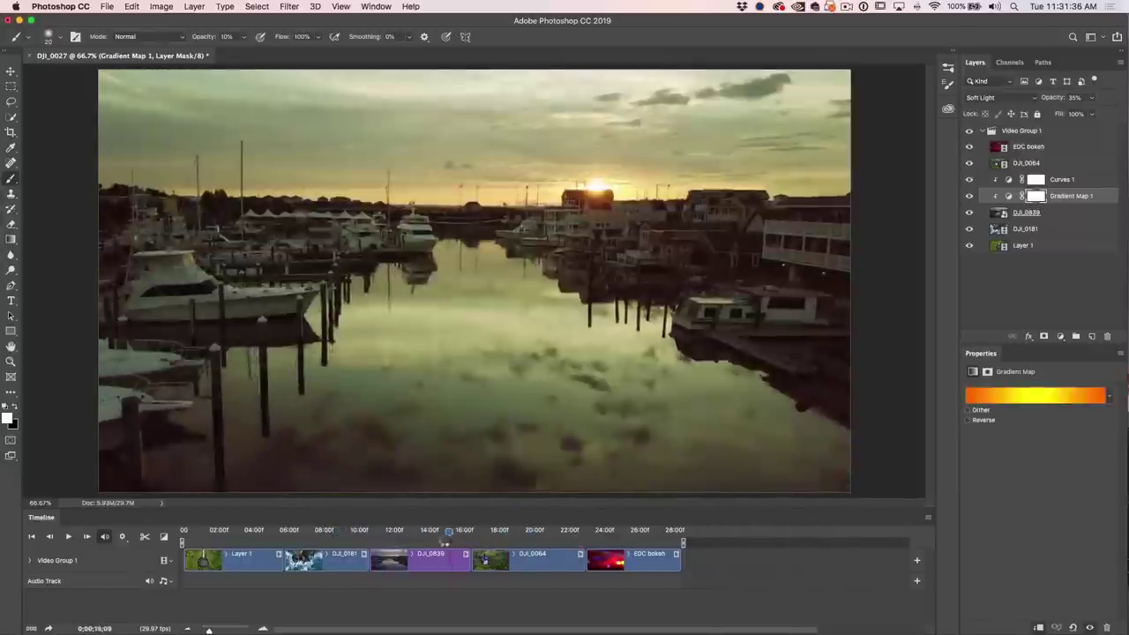
{"action": "left_click", "coordinate": [428, 530]}
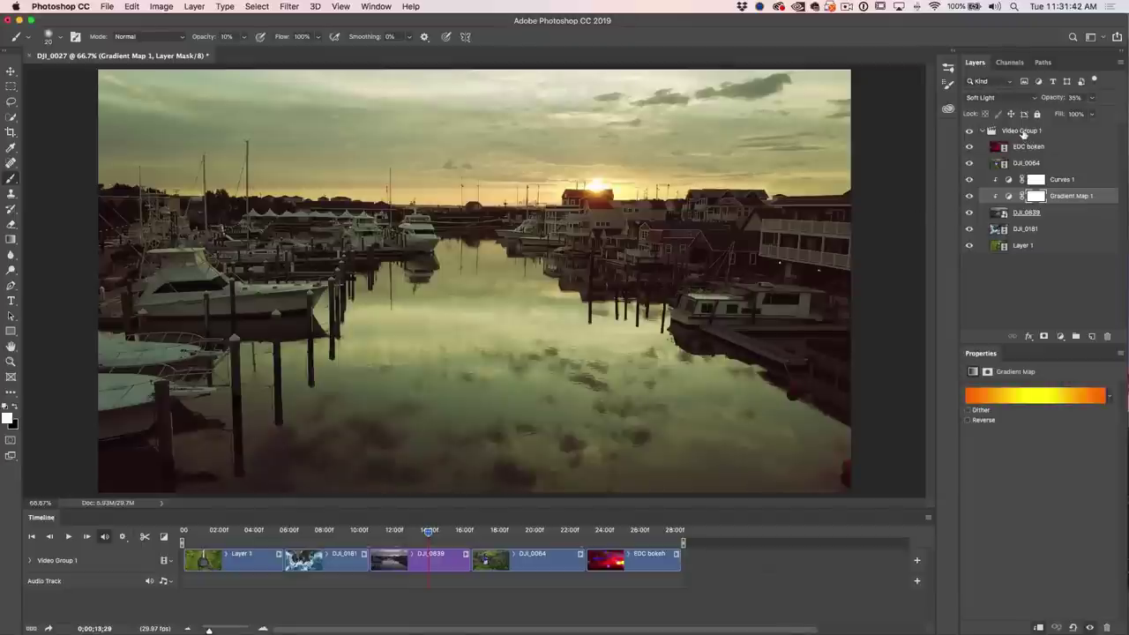
Add a Black & White adjustment at the top of Video Group 1 and unclip it from EDC bokeh so it affects all clips
{"action": "left_click", "coordinate": [1024, 132]}
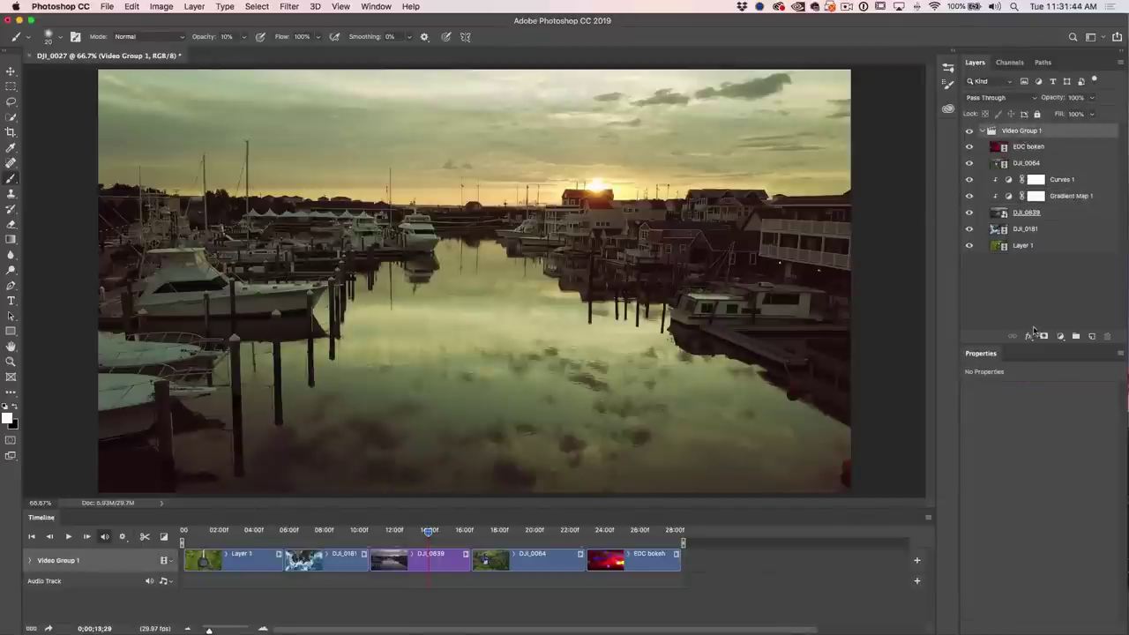
{"action": "left_click", "coordinate": [1061, 338]}
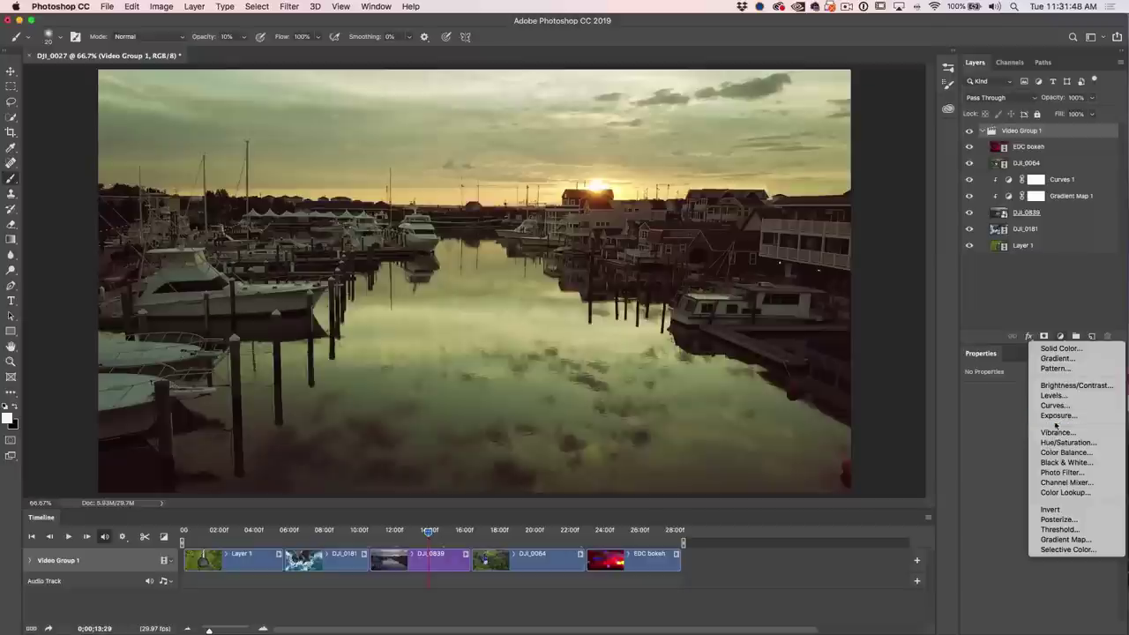
{"action": "left_click", "coordinate": [1063, 462]}
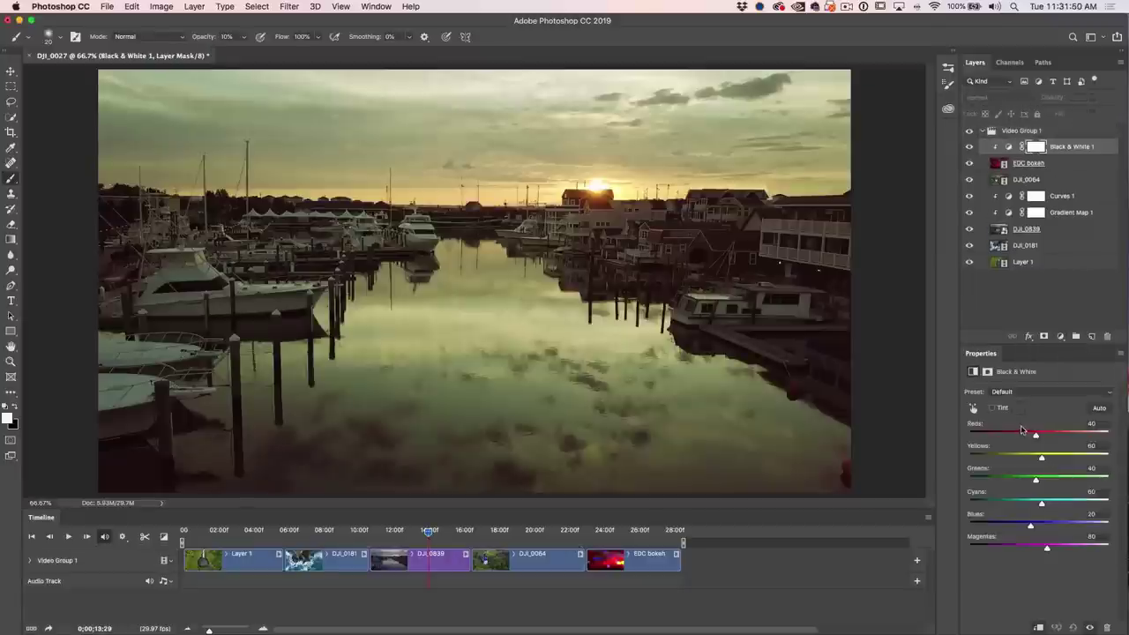
{"action": "left_click", "coordinate": [1039, 627]}
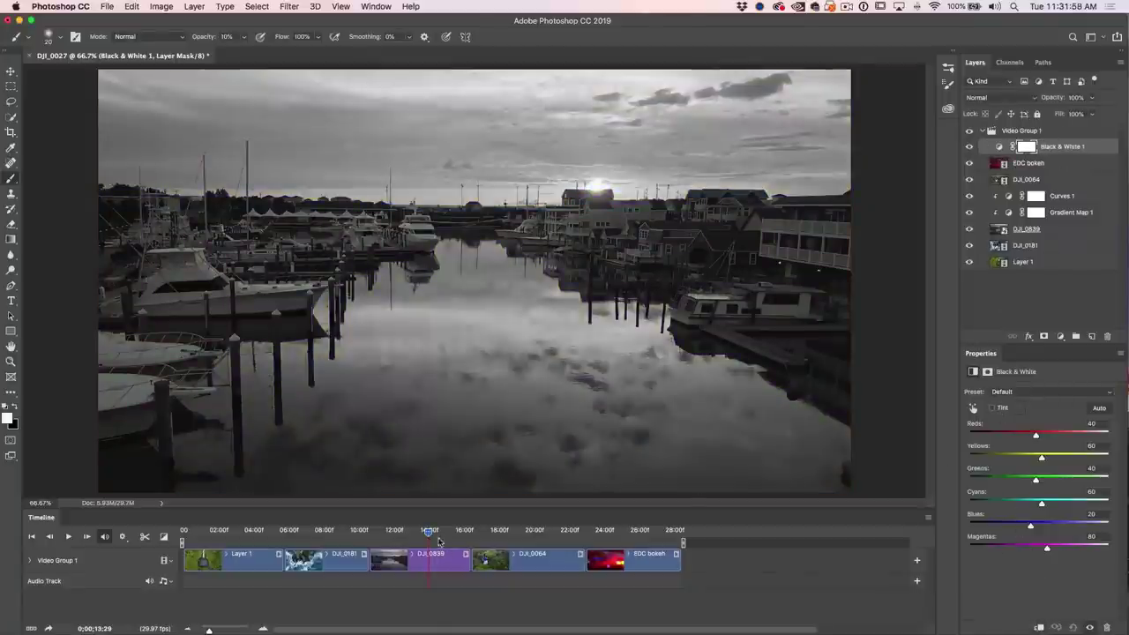
Move the Black & White adjustment out of Video Group 1 onto its own track above it and scrub through the clips
{"action": "mouse_move", "coordinate": [429, 532]}
{"action": "left_mouse_down"}
{"action": "mouse_move", "coordinate": [574, 533]}
{"action": "mouse_move", "coordinate": [650, 554]}
{"action": "mouse_move", "coordinate": [384, 555]}
{"action": "mouse_move", "coordinate": [257, 541]}
{"action": "mouse_move", "coordinate": [370, 556]}
{"action": "mouse_move", "coordinate": [441, 542]}
{"action": "left_mouse_up"}
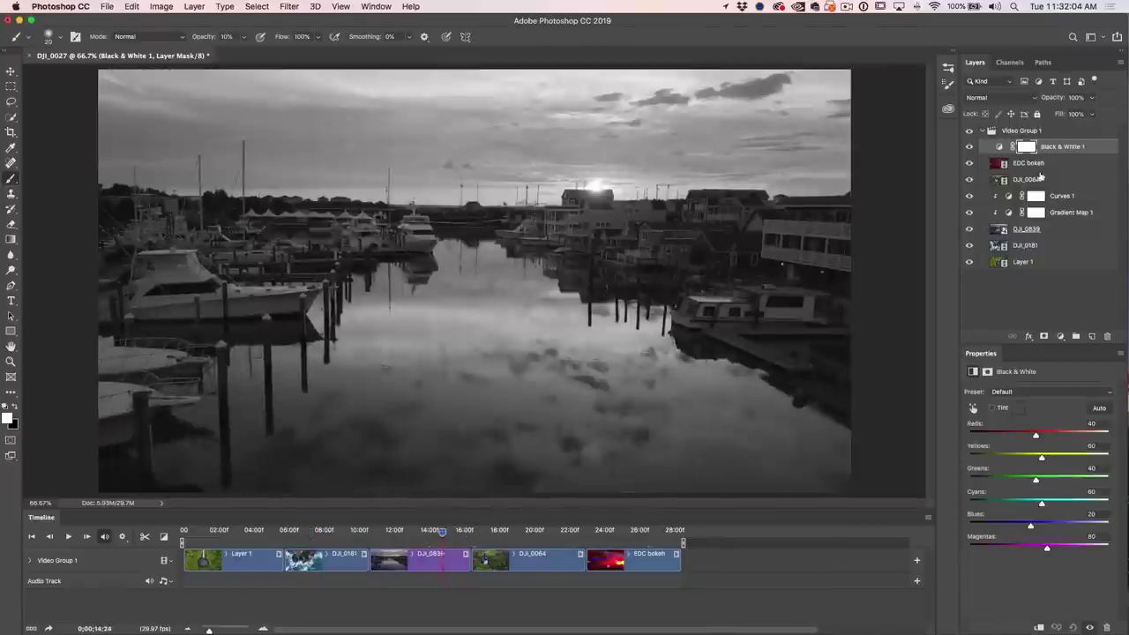
{"action": "left_click", "coordinate": [1050, 146]}
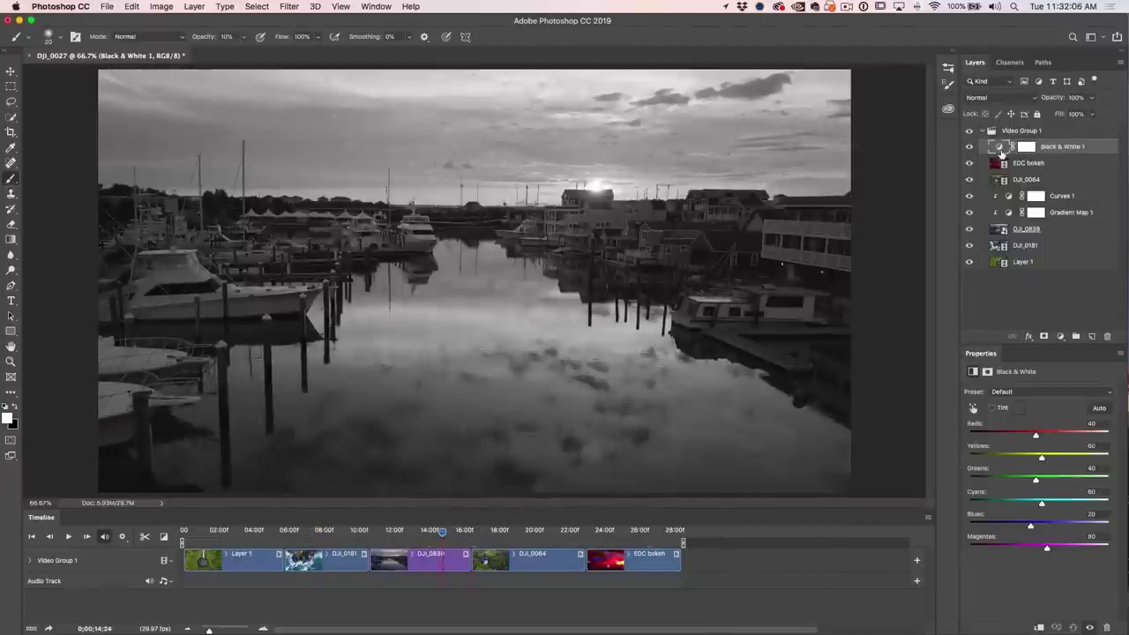
{"action": "left_click_drag", "start_coordinate": [996, 146], "coordinate": [995, 127]}
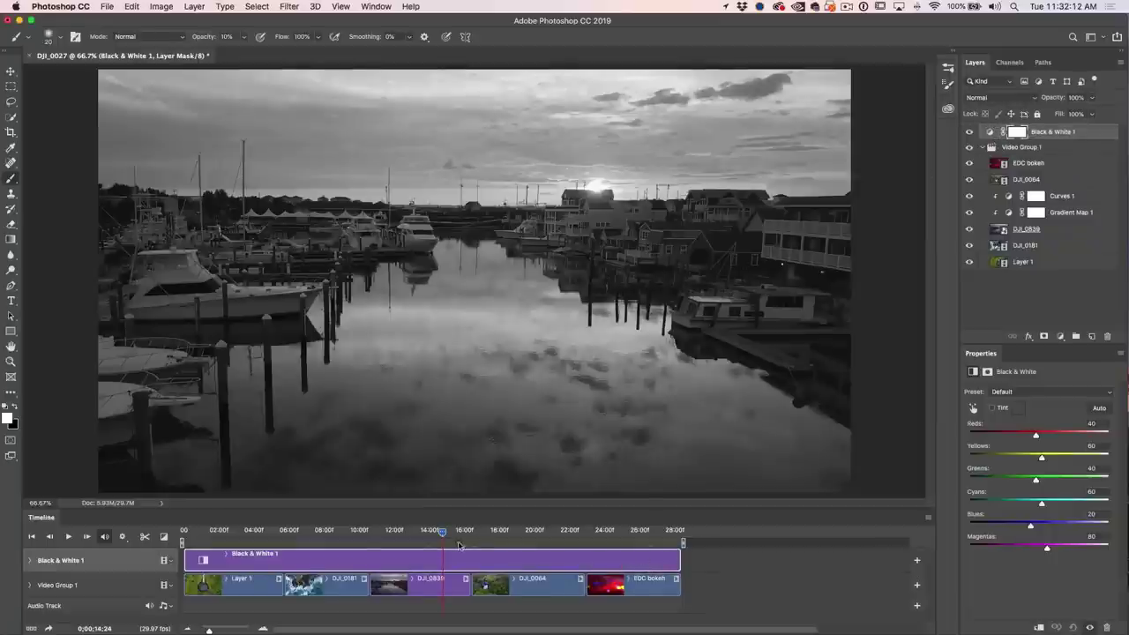
{"action": "left_click_drag", "start_coordinate": [442, 534], "coordinate": [264, 554]}
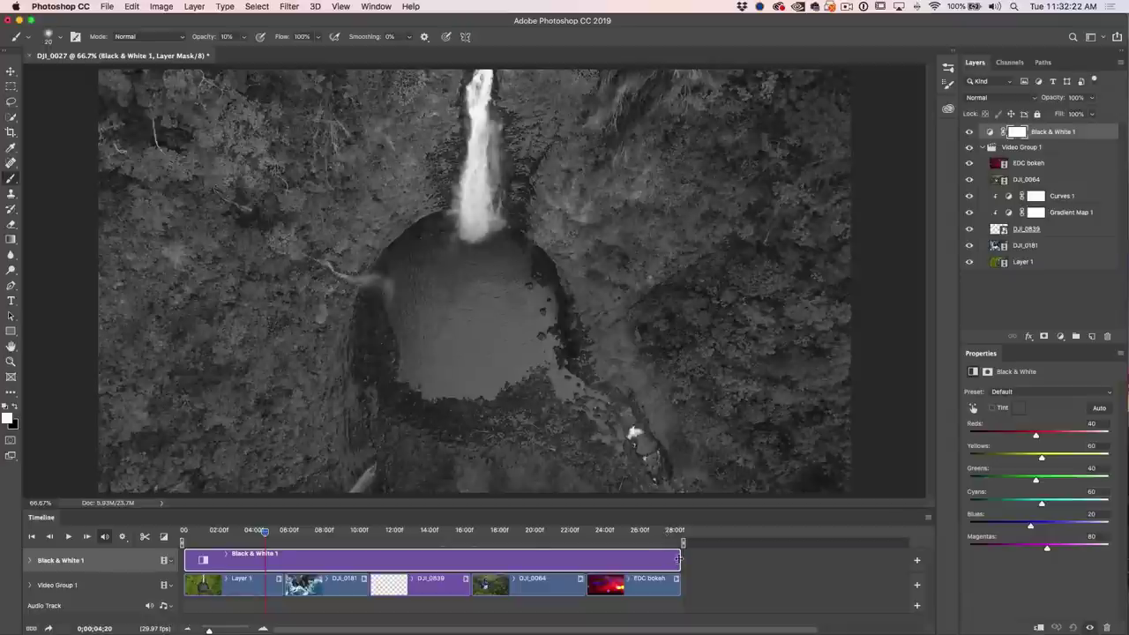
Shorten the Black & White adjustment, split it at 0;00;11;04 and place the second piece above the EDC bokeh clip
{"action": "left_click_drag", "start_coordinate": [677, 558], "coordinate": [437, 571]}
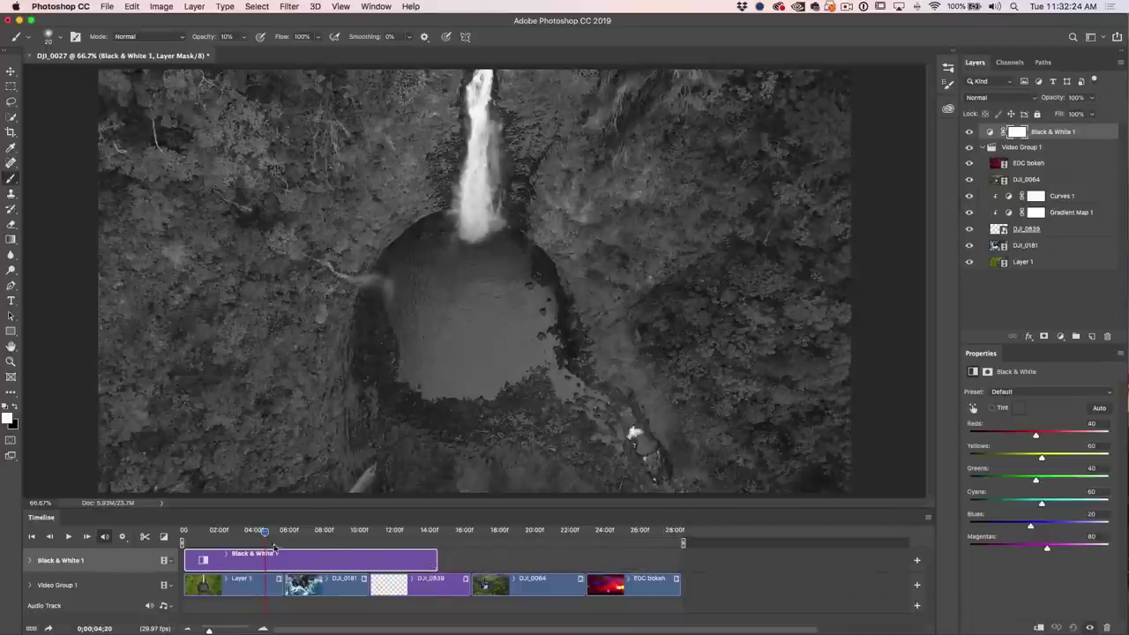
{"action": "left_click_drag", "start_coordinate": [263, 532], "coordinate": [611, 560]}
{"action": "left_click", "coordinate": [145, 536]}
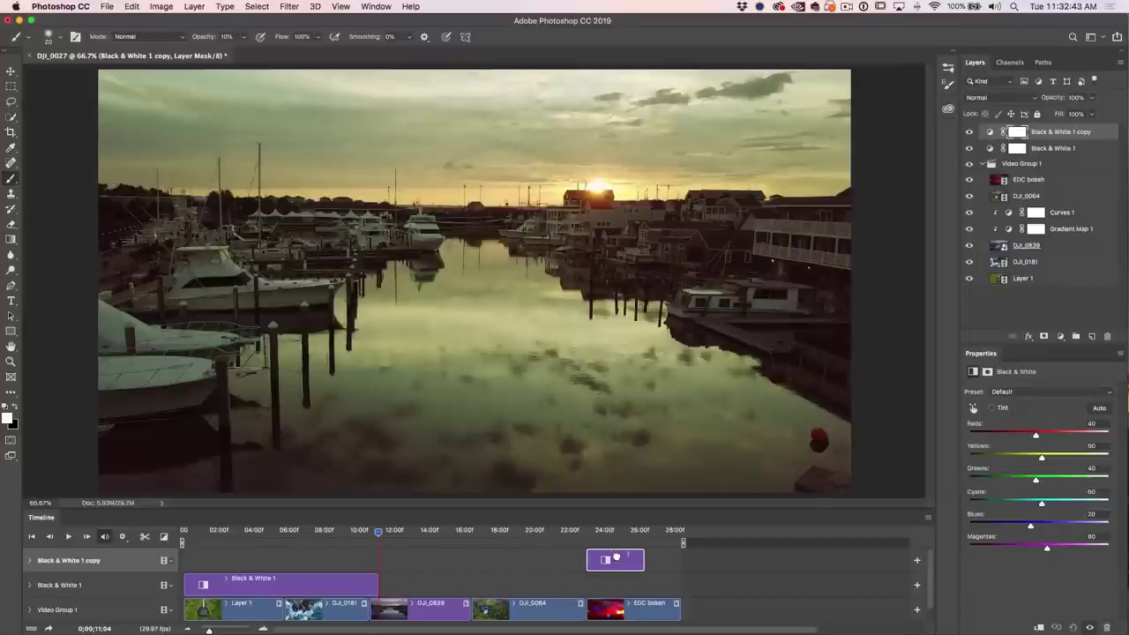
{"action": "left_click_drag", "start_coordinate": [382, 529], "coordinate": [597, 548]}
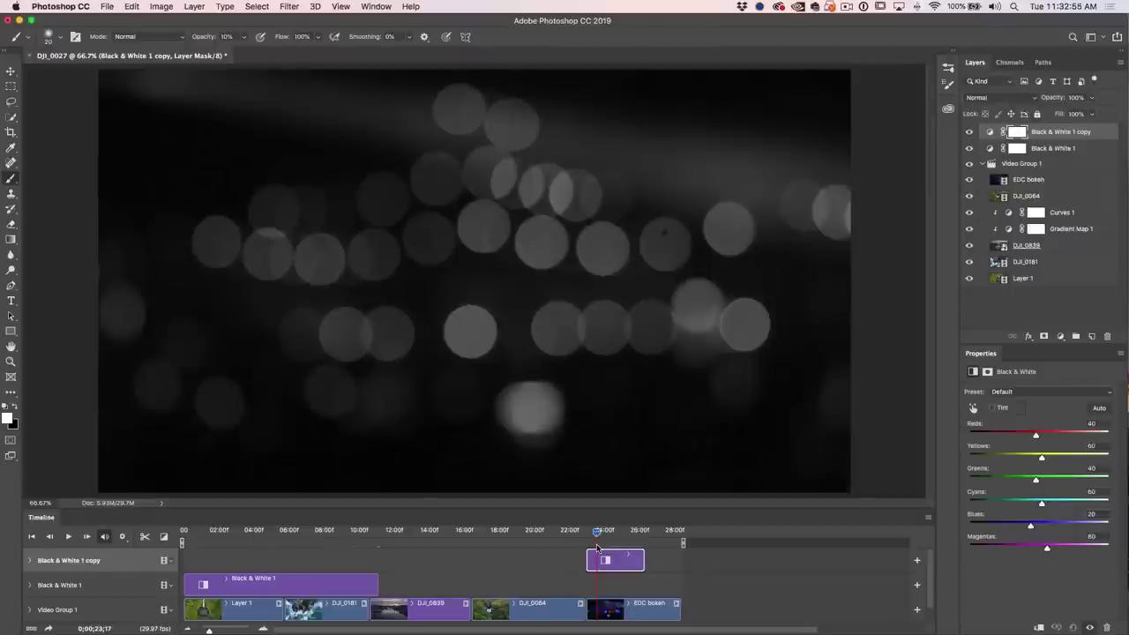
Undo the placement of the split-off Black & White piece and remove that piece
{"action": "key", "text": "super+z"}
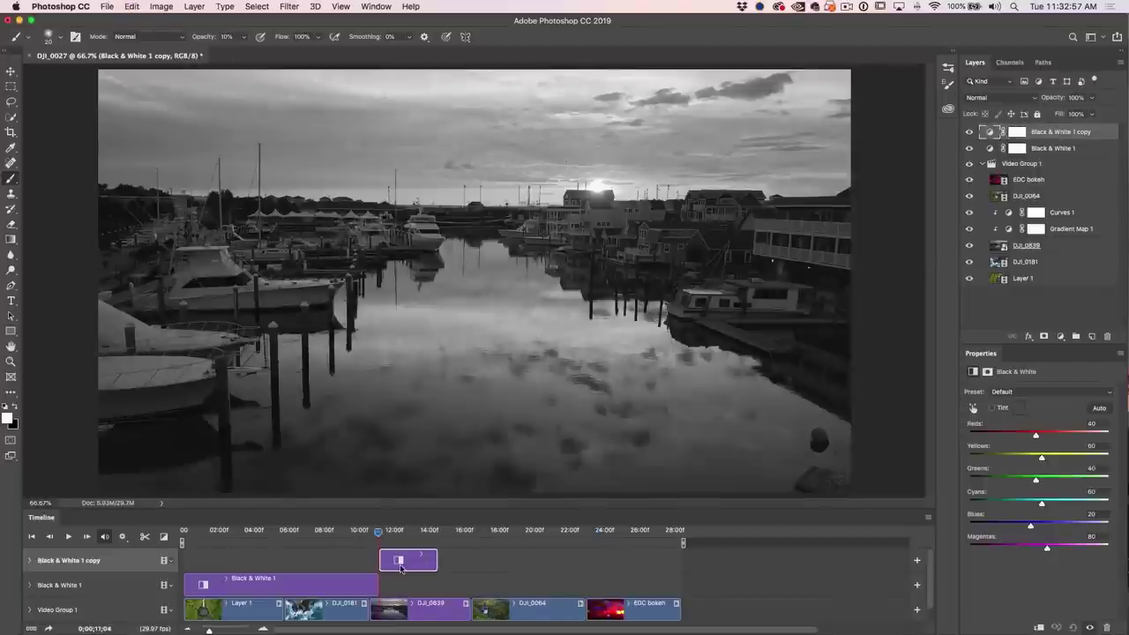
{"action": "key", "text": "super+z"}
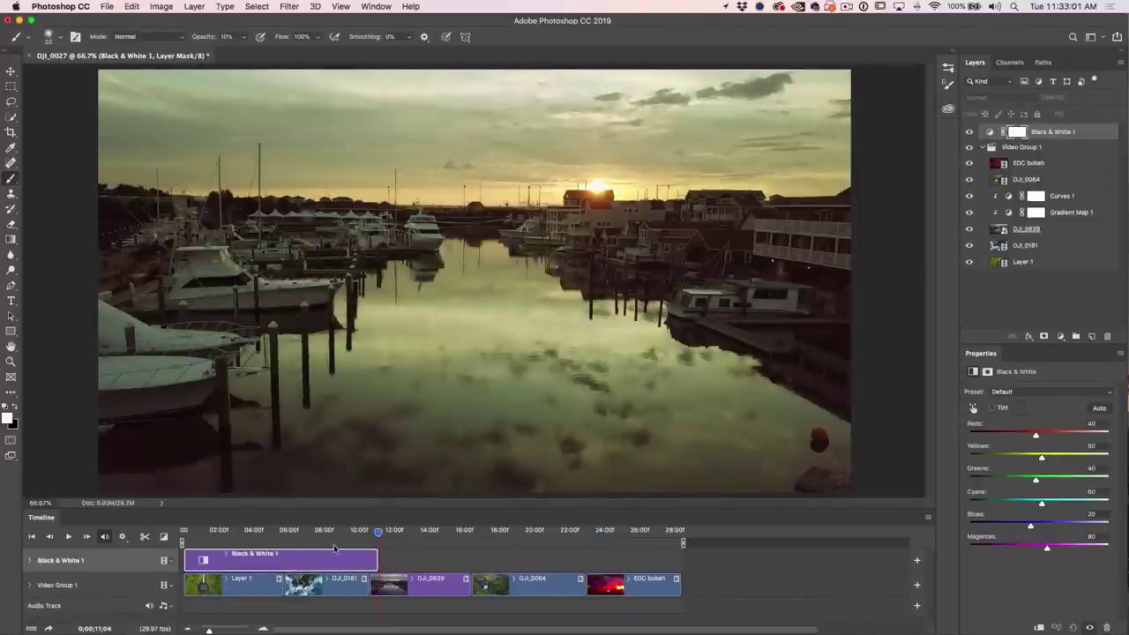
Apply a 1 s Fade transition to the start of the Black & White adjustment and play it from the beginning
{"action": "left_click", "coordinate": [164, 537]}
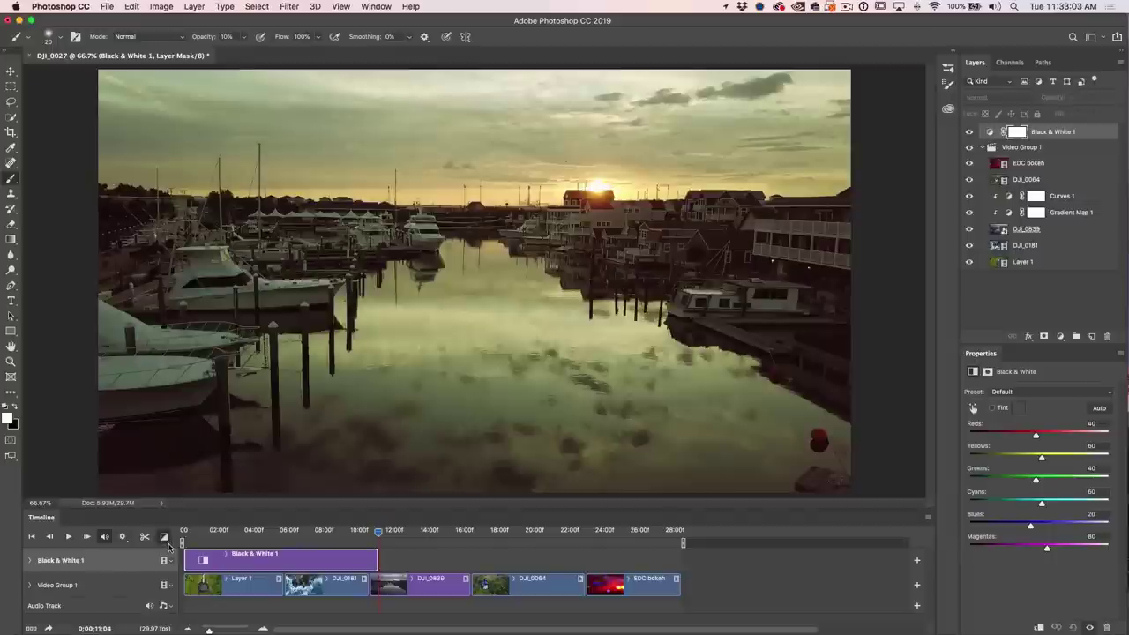
{"action": "left_click", "coordinate": [164, 540]}
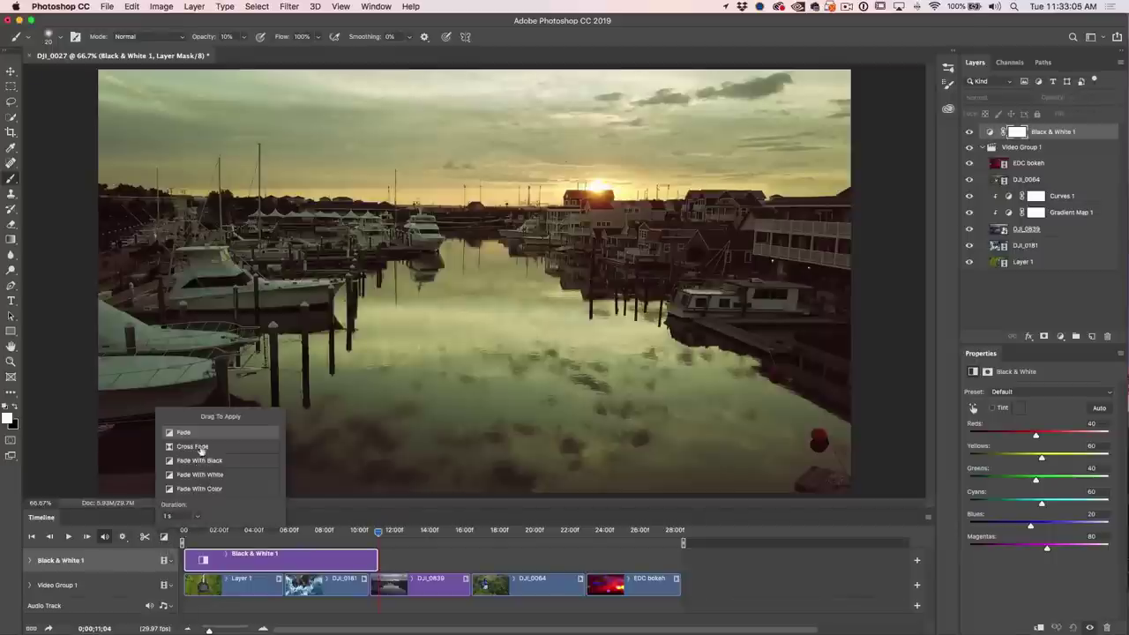
{"action": "left_click_drag", "start_coordinate": [201, 433], "coordinate": [192, 556]}
{"action": "left_click", "coordinate": [184, 530]}
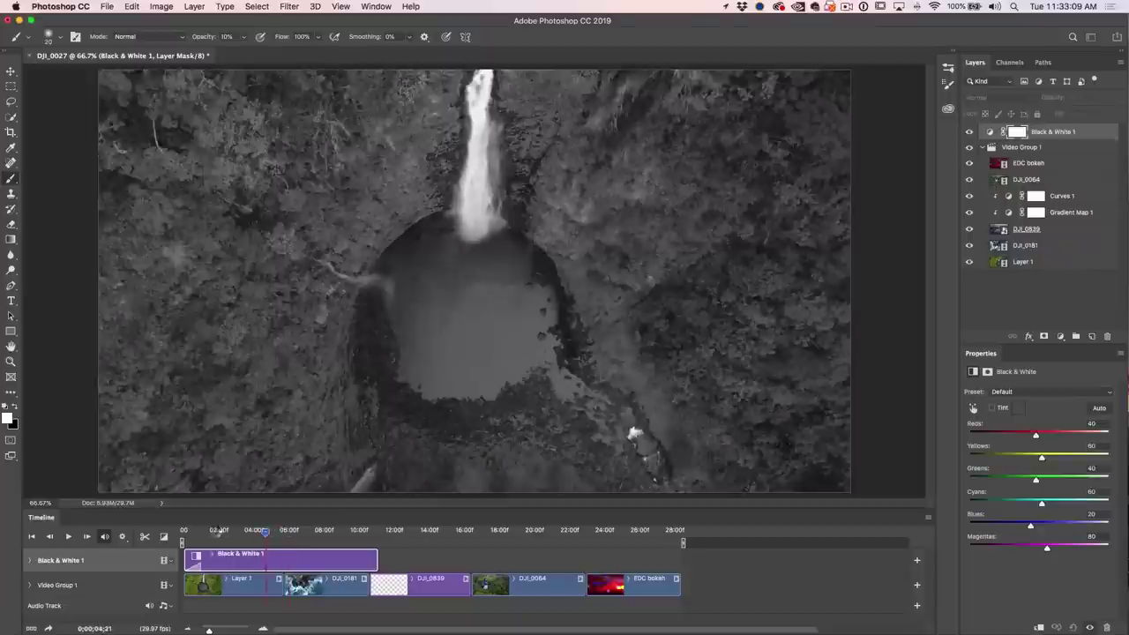
{"action": "key", "text": "space"}
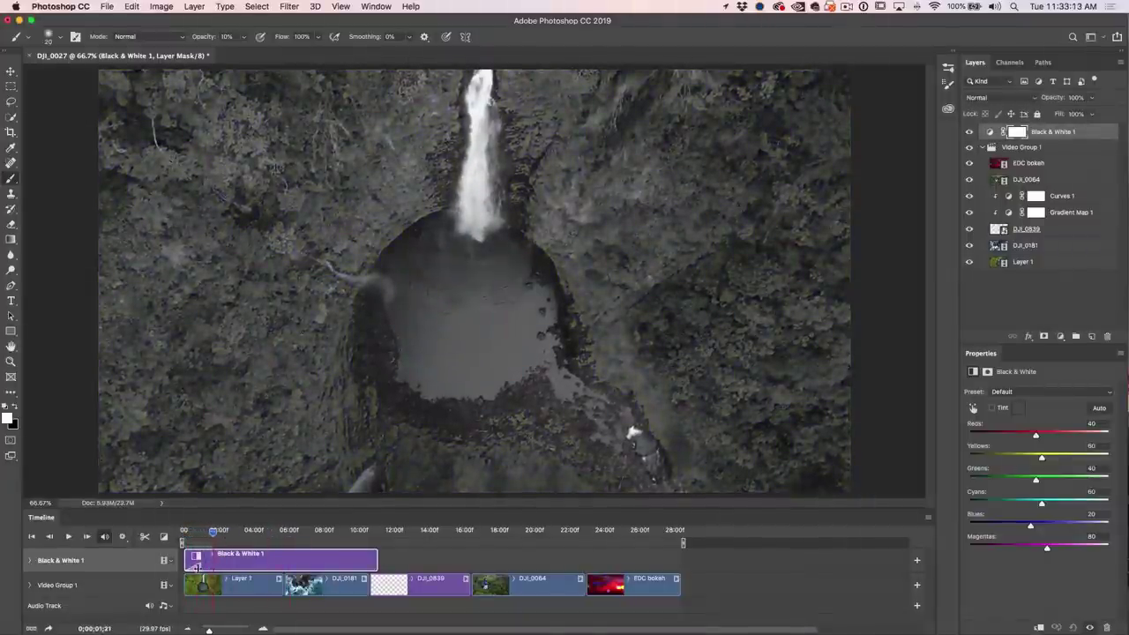
Lengthen the Black & White adjustment's fade-in to about 5.5 seconds, across the Layer 1 clip, and play it from the start
{"action": "left_click", "coordinate": [195, 567]}
{"action": "left_click_drag", "start_coordinate": [197, 566], "coordinate": [310, 571]}
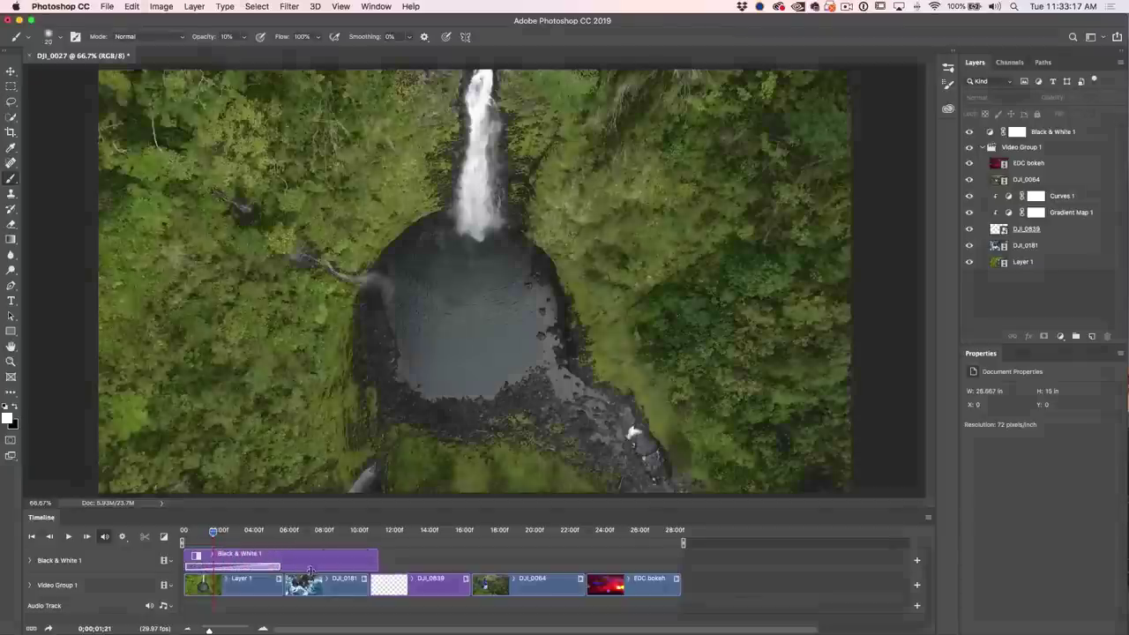
{"action": "left_click", "coordinate": [186, 533]}
{"action": "key", "text": "space"}
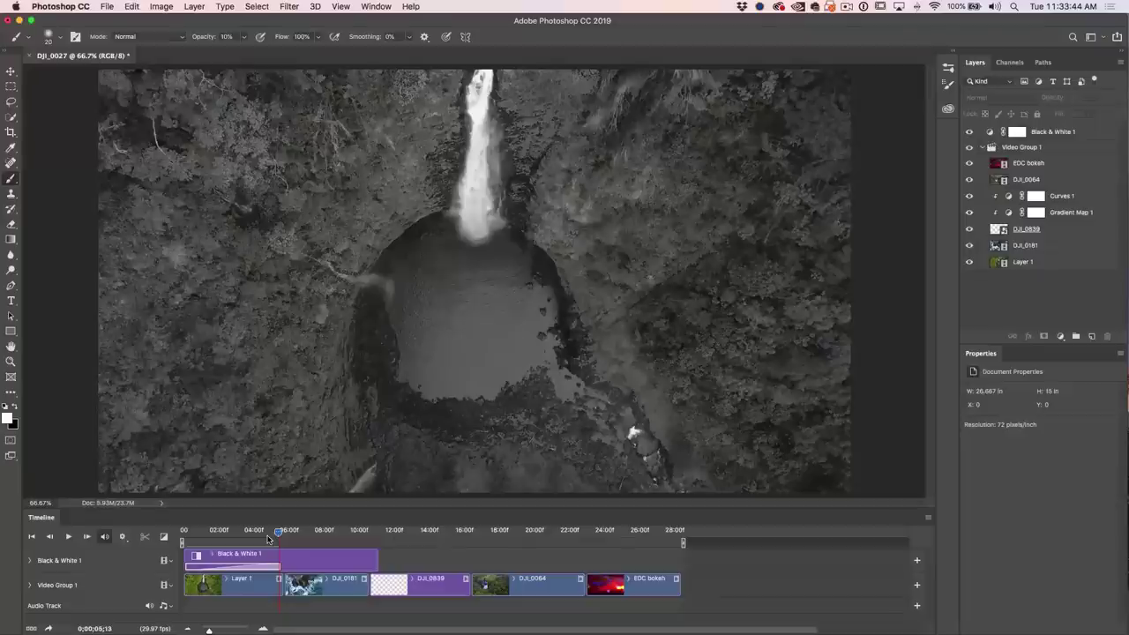
Delete the Black & White adjustment layer and move the playhead to 0;00;04;07 in the Layer 1 clip
{"action": "left_click", "coordinate": [299, 557]}
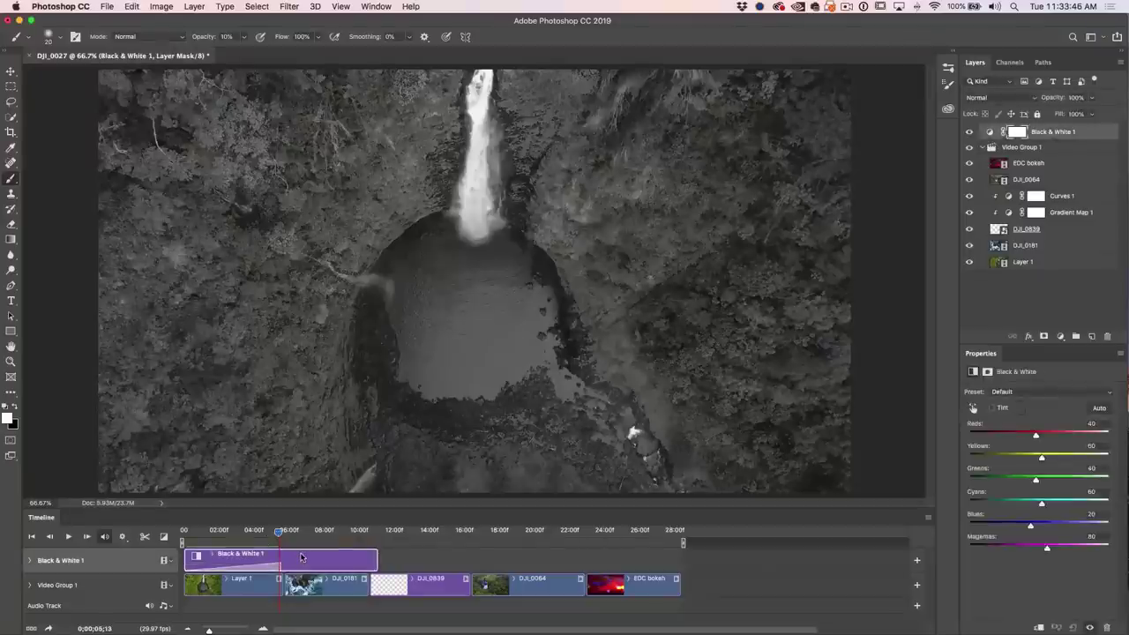
{"action": "key", "text": "Delete"}
{"action": "mouse_move", "coordinate": [278, 530]}
{"action": "left_mouse_down"}
{"action": "mouse_move", "coordinate": [200, 535]}
{"action": "mouse_move", "coordinate": [584, 535]}
{"action": "mouse_move", "coordinate": [258, 529]}
{"action": "left_mouse_up"}
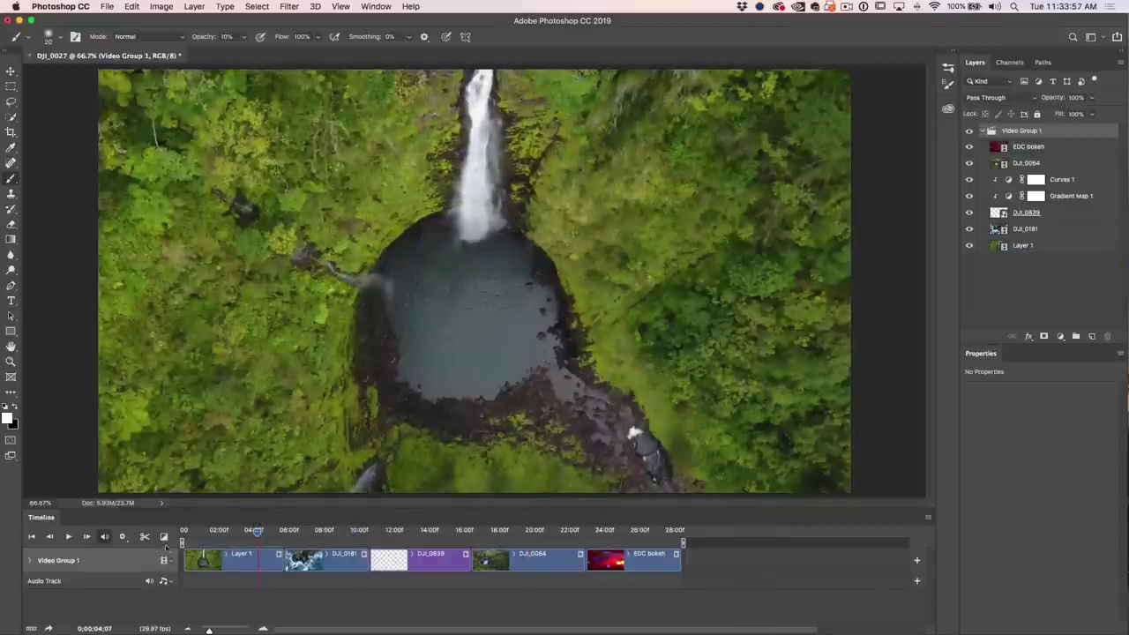
Add 1 s Cross Fade transitions between Layer 1 and DJI_0181, DJI_0181 and DJI_0839, and DJI_0839 and DJI_0064
{"action": "left_click", "coordinate": [164, 538]}
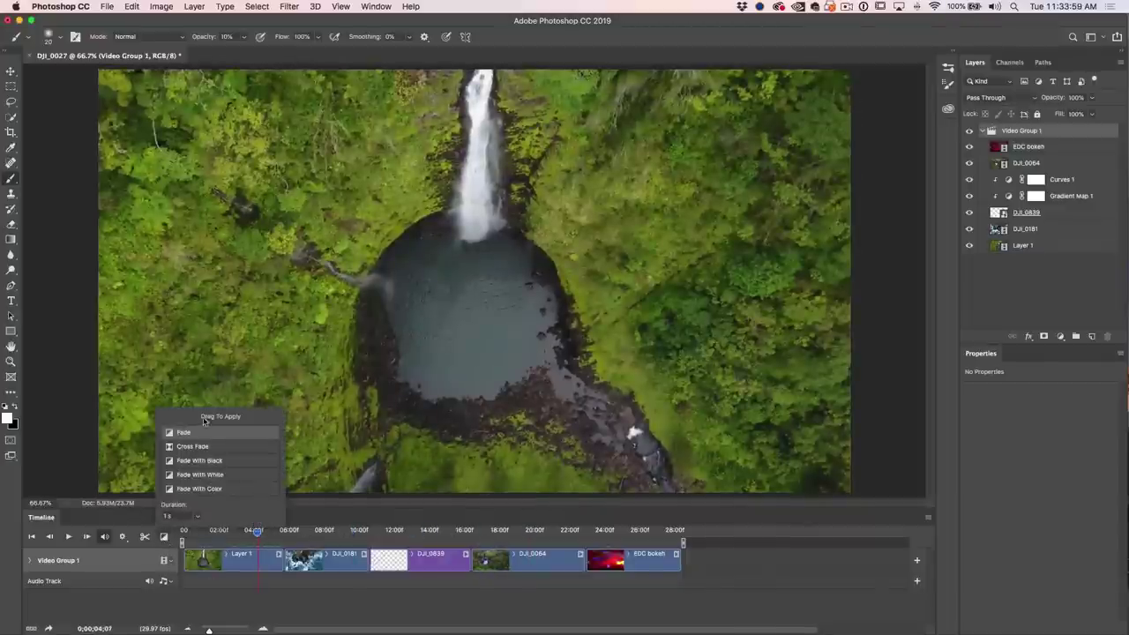
{"action": "left_click", "coordinate": [195, 519]}
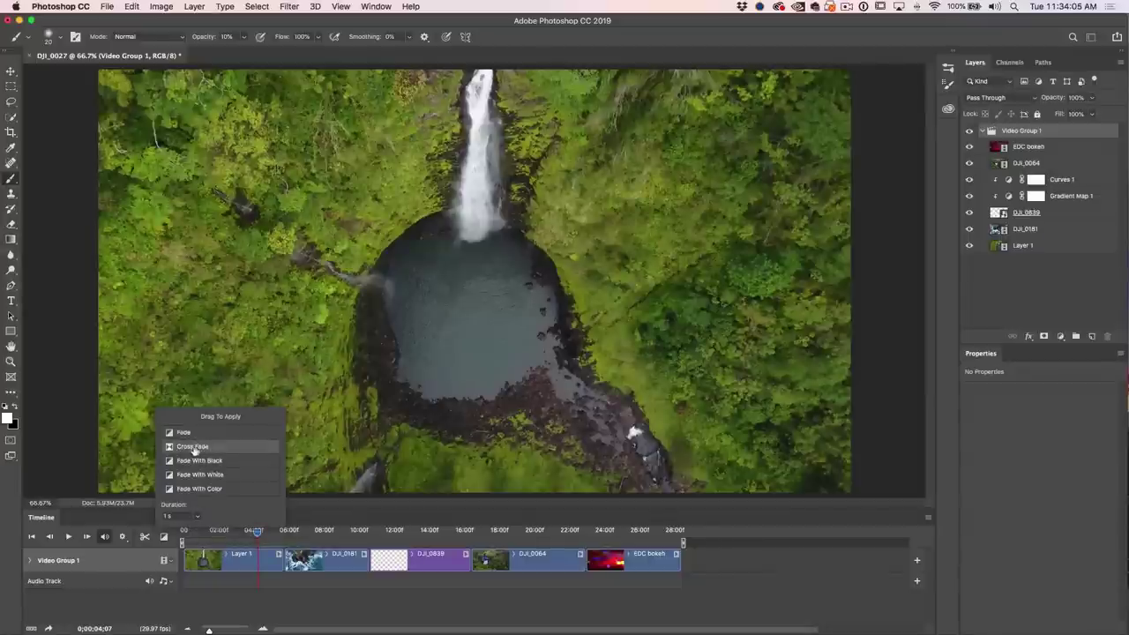
{"action": "left_click_drag", "start_coordinate": [196, 448], "coordinate": [282, 560]}
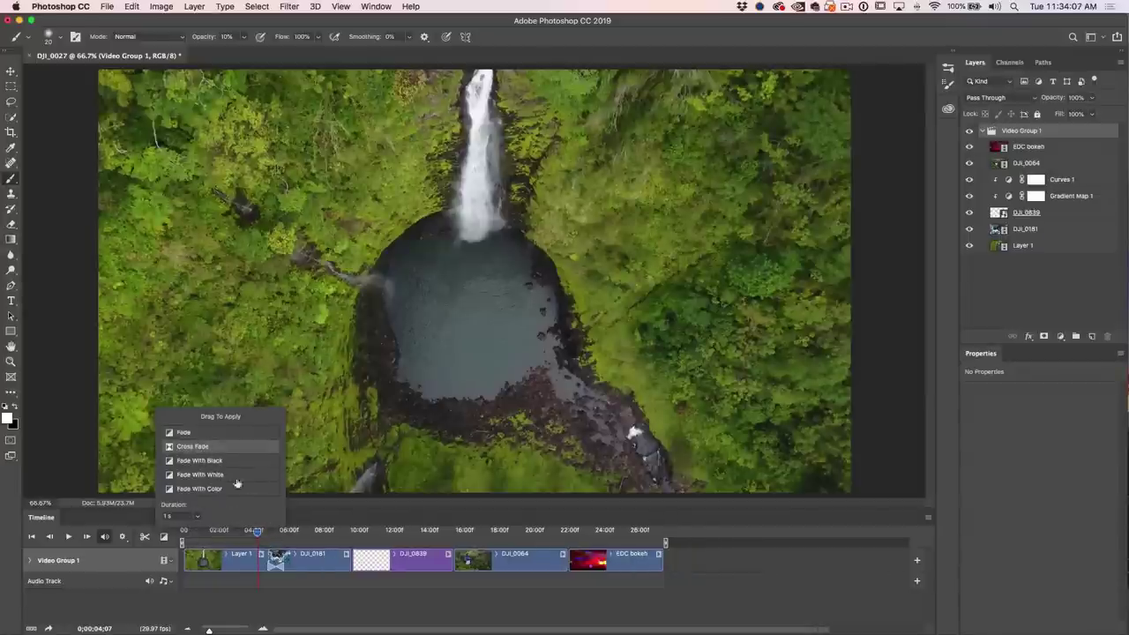
{"action": "left_click_drag", "start_coordinate": [196, 448], "coordinate": [350, 562]}
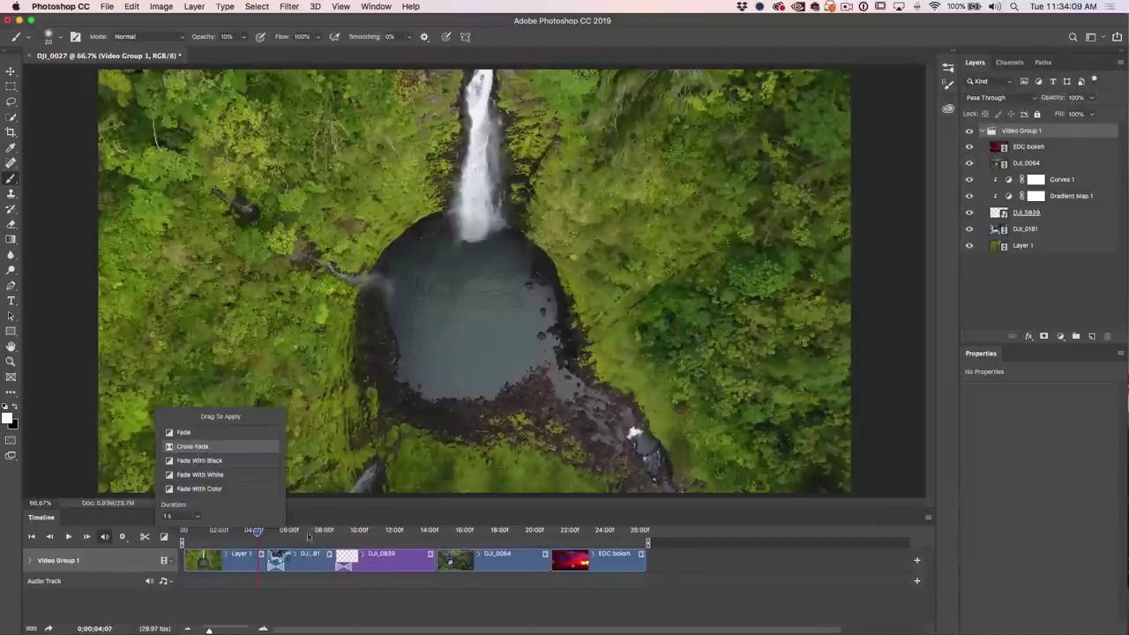
{"action": "left_click_drag", "start_coordinate": [418, 521], "coordinate": [437, 560]}
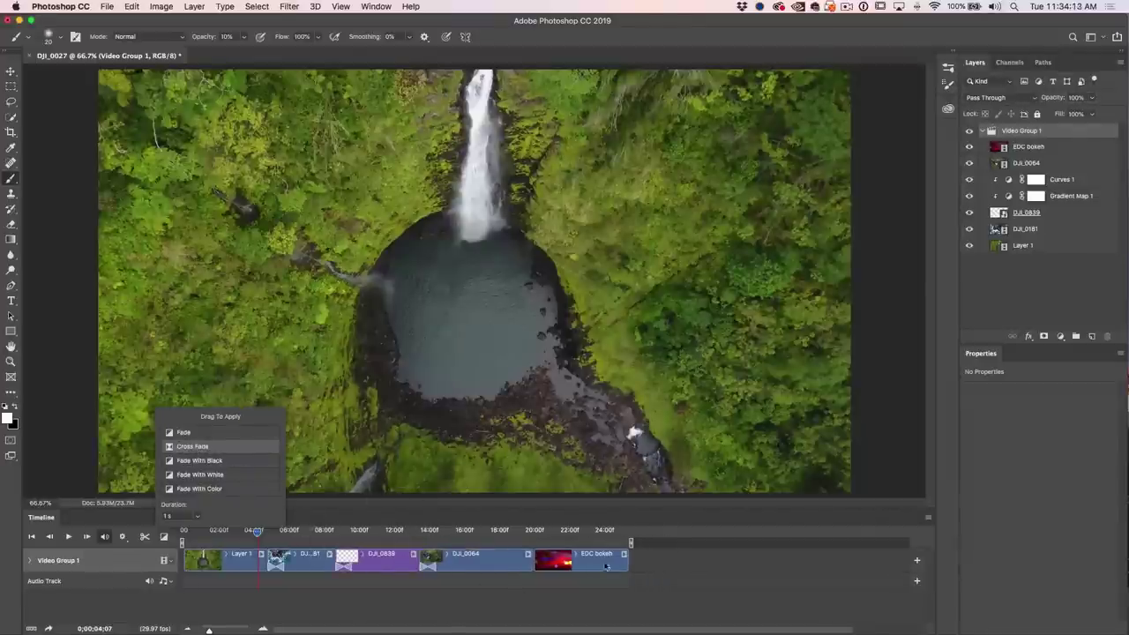
Play back the cross-faded clips and scrub through EDC bokeh and DJI_0064
{"action": "key", "text": "space"}
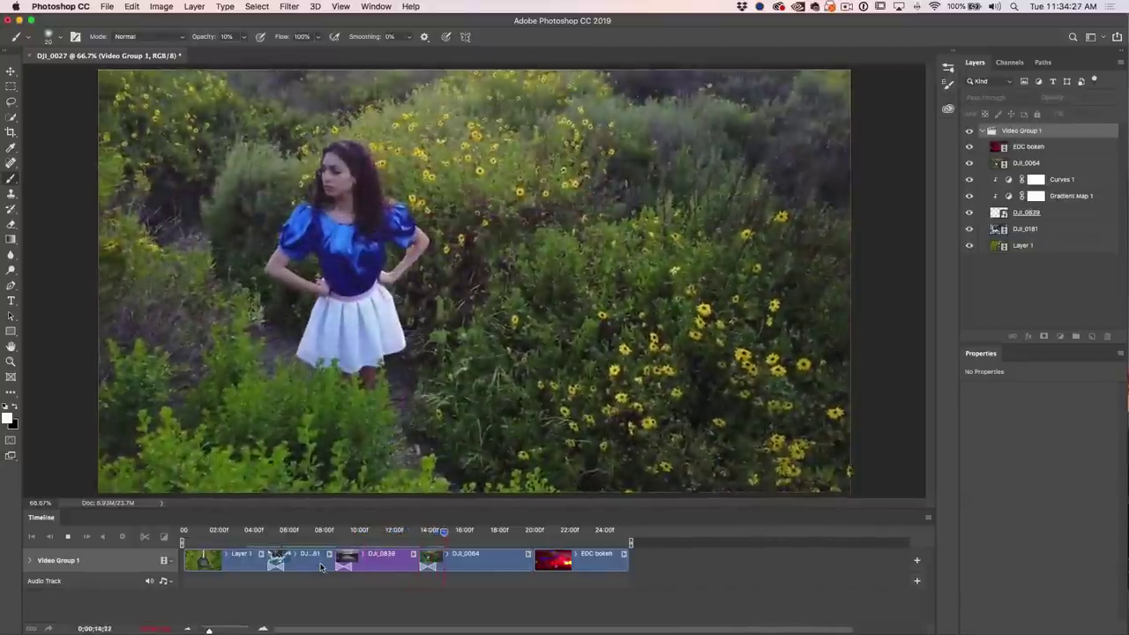
{"action": "key", "text": "space"}
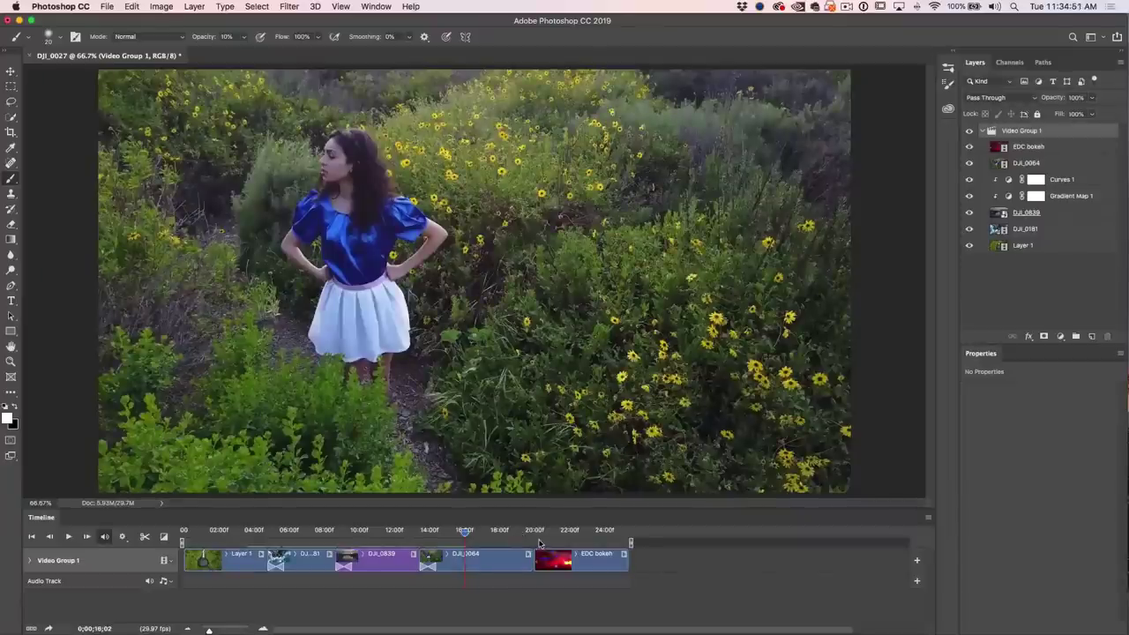
{"action": "left_click_drag", "start_coordinate": [537, 534], "coordinate": [546, 531]}
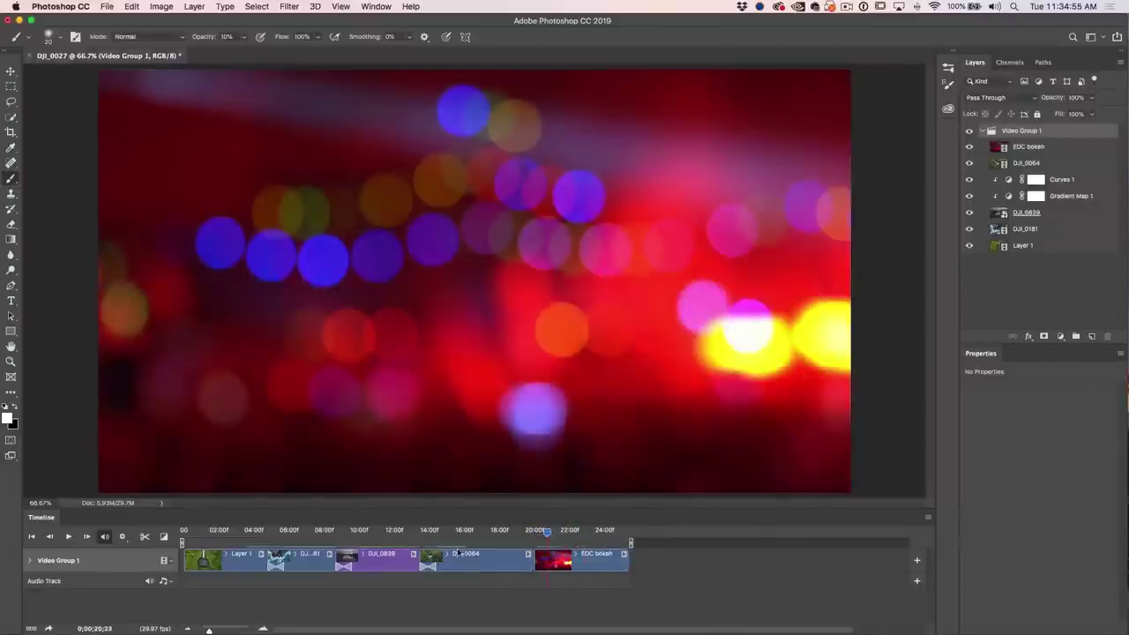
{"action": "left_click_drag", "start_coordinate": [451, 532], "coordinate": [481, 534]}
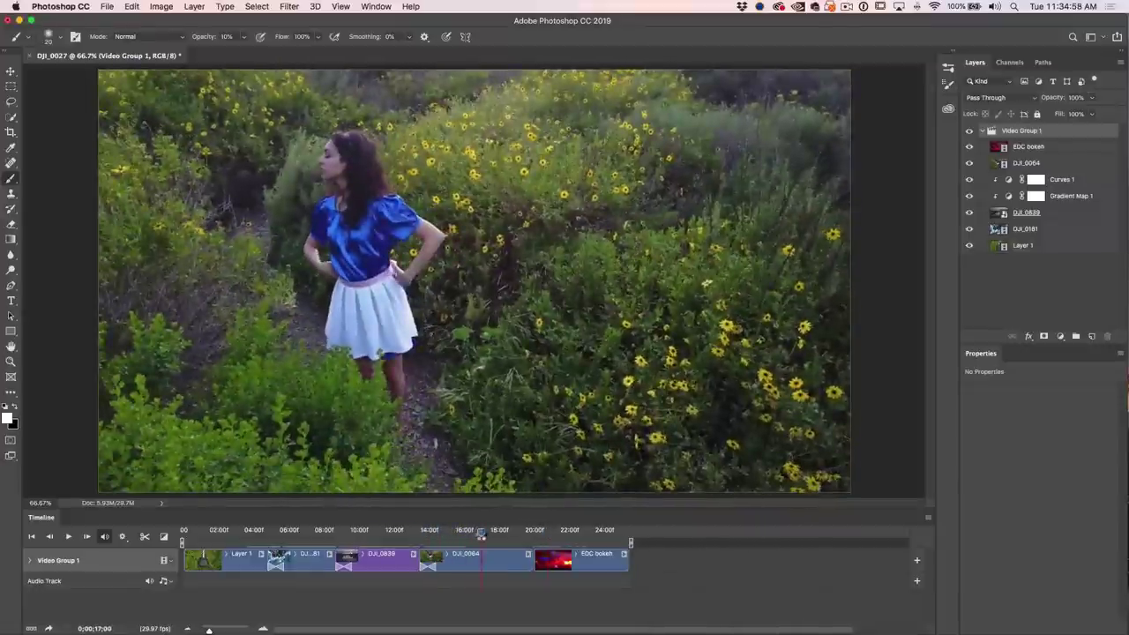
Move EDC bokeh out of Video Group 1 onto its own track and align its start with the DJI_0064 clip below
{"action": "left_click", "coordinate": [586, 564]}
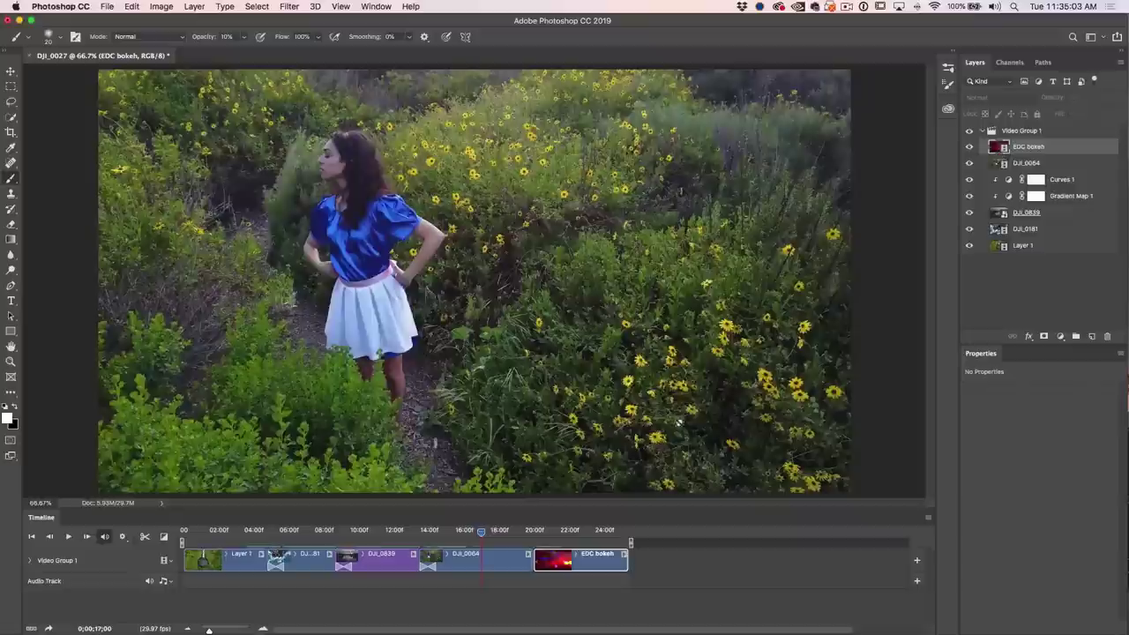
{"action": "mouse_move", "coordinate": [582, 553]}
{"action": "left_mouse_down"}
{"action": "mouse_move", "coordinate": [581, 582]}
{"action": "mouse_move", "coordinate": [578, 551]}
{"action": "mouse_move", "coordinate": [580, 568]}
{"action": "left_mouse_up"}
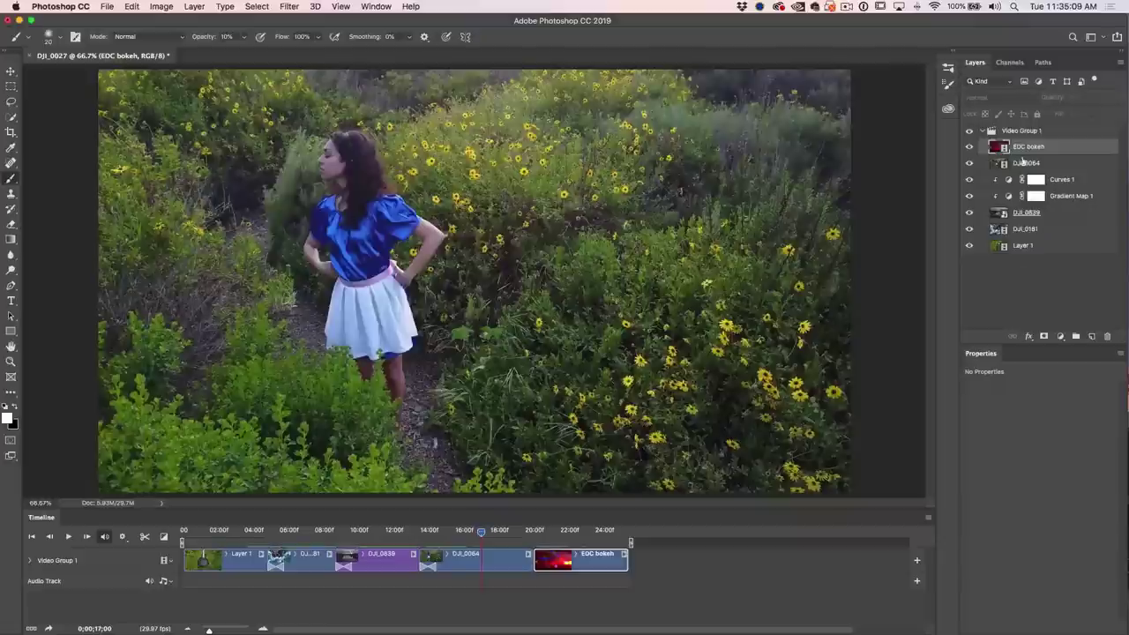
{"action": "left_click_drag", "start_coordinate": [1018, 146], "coordinate": [1018, 129]}
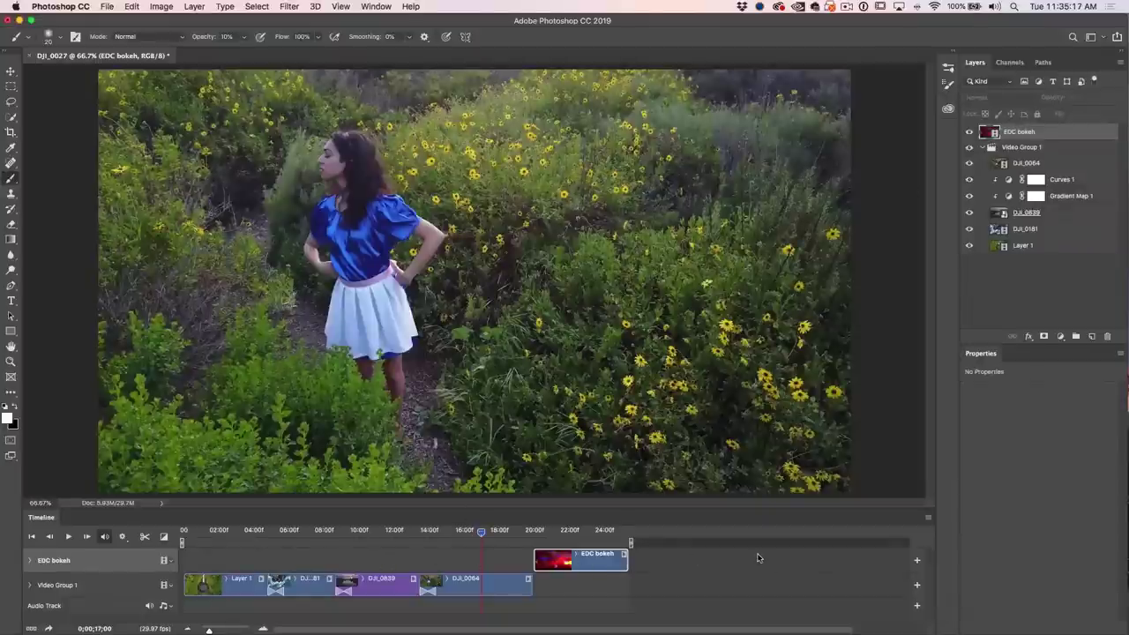
{"action": "left_click_drag", "start_coordinate": [596, 562], "coordinate": [473, 556]}
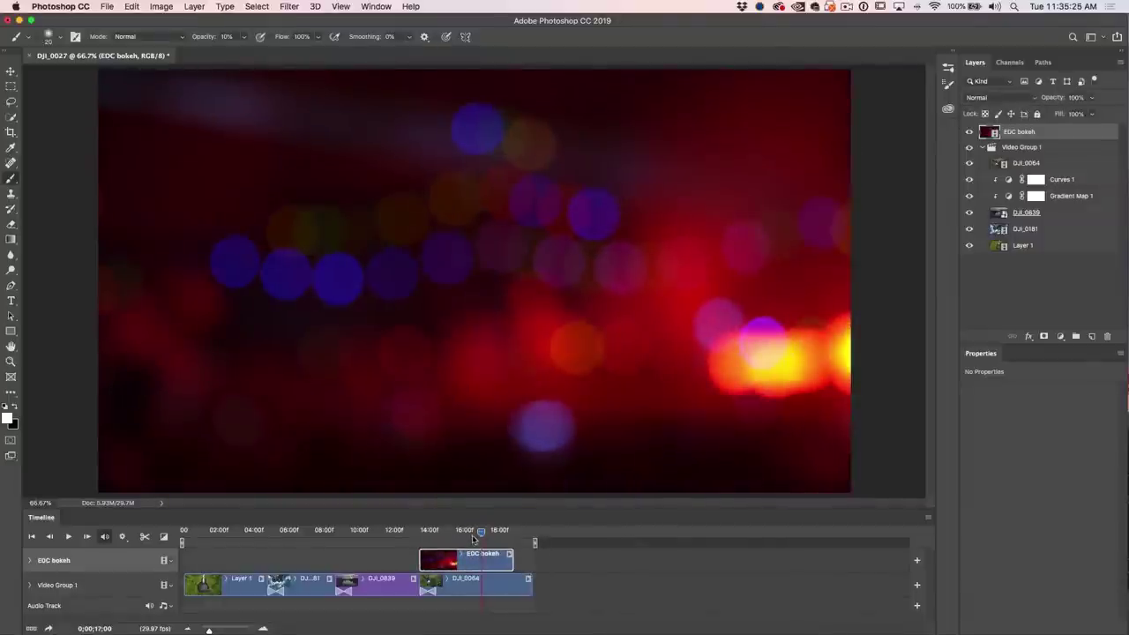
Set the EDC bokeh layer's blend mode to Screen and play the overlay from about 14 seconds
{"action": "left_click", "coordinate": [1035, 98]}
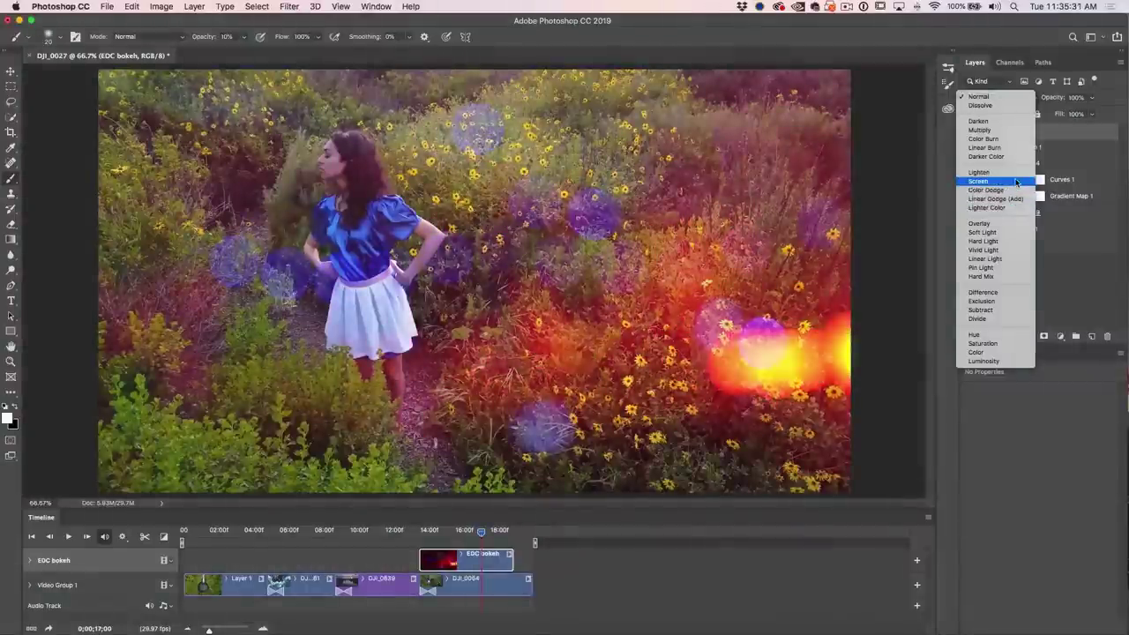
{"action": "left_click", "coordinate": [1016, 181]}
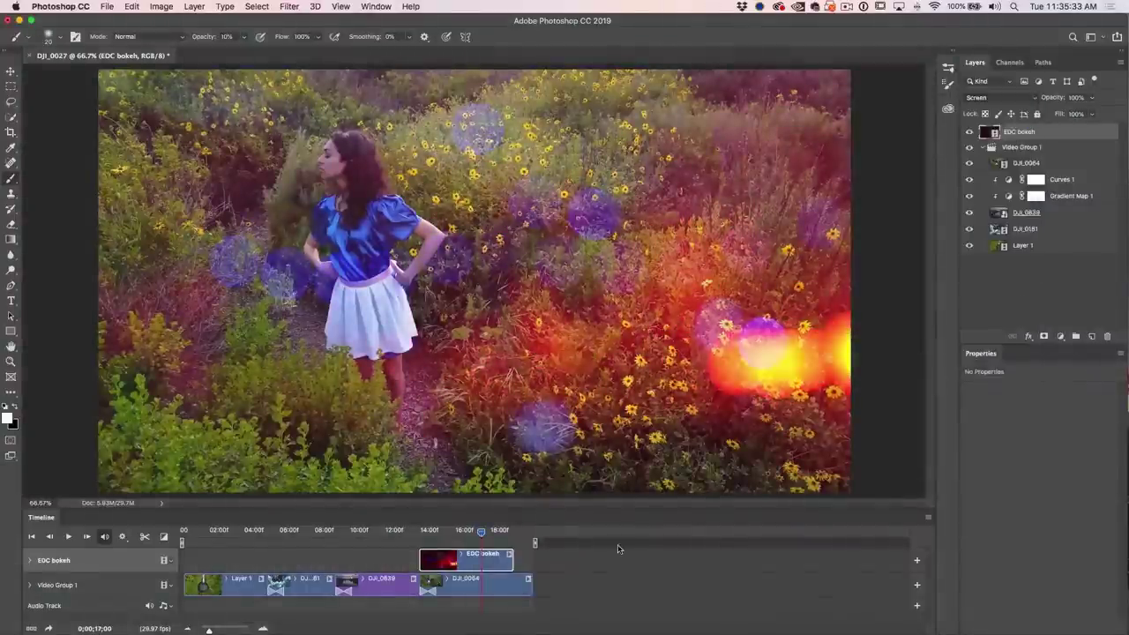
{"action": "left_click", "coordinate": [426, 533]}
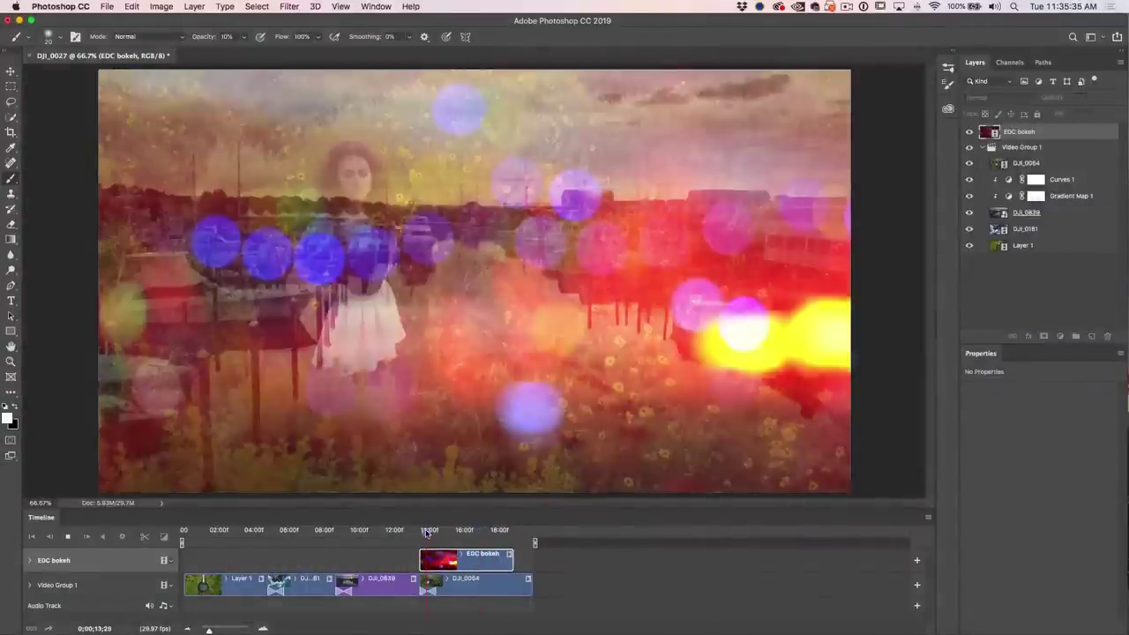
{"action": "key", "text": "space"}
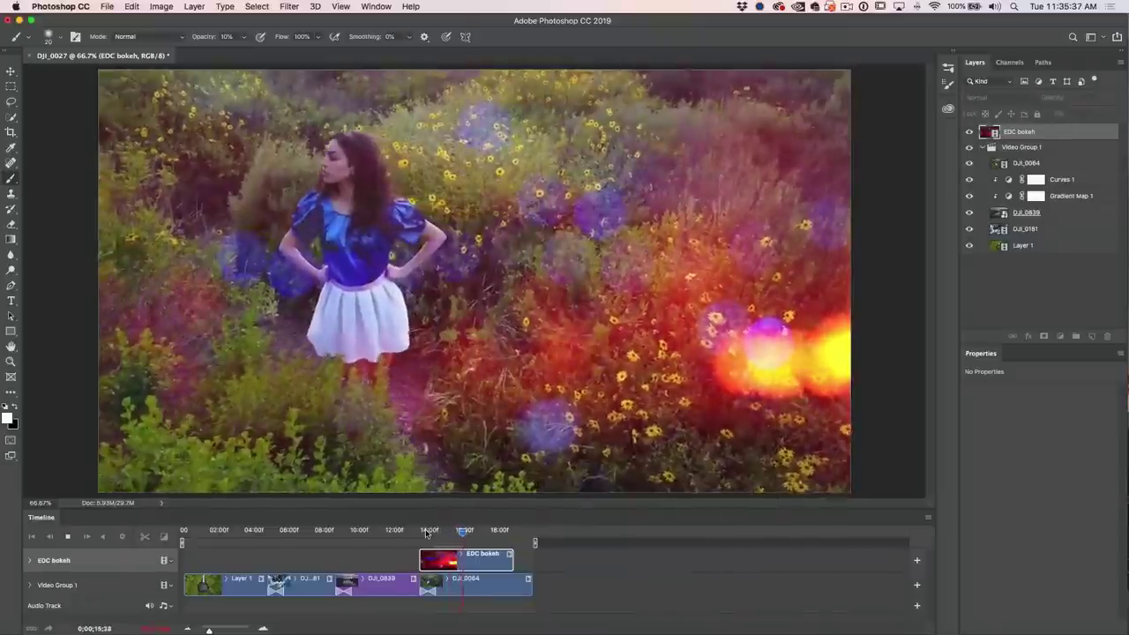
{"action": "key", "text": "space"}
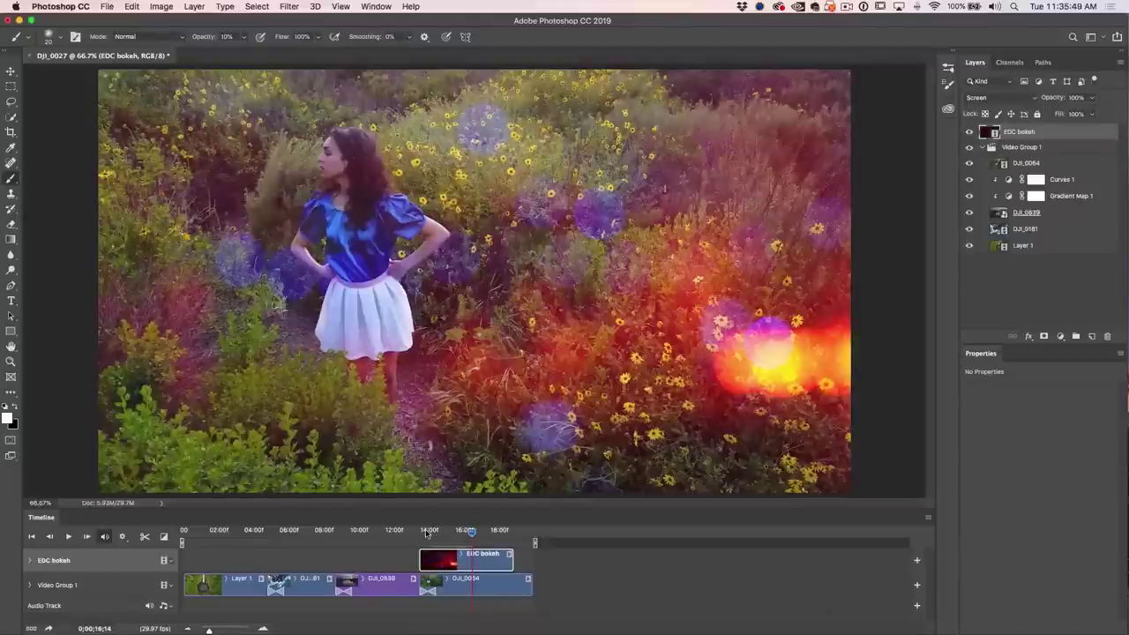
Set the DJI_0064 clip's playback speed to 50% in its video settings
{"action": "left_click", "coordinate": [480, 583]}
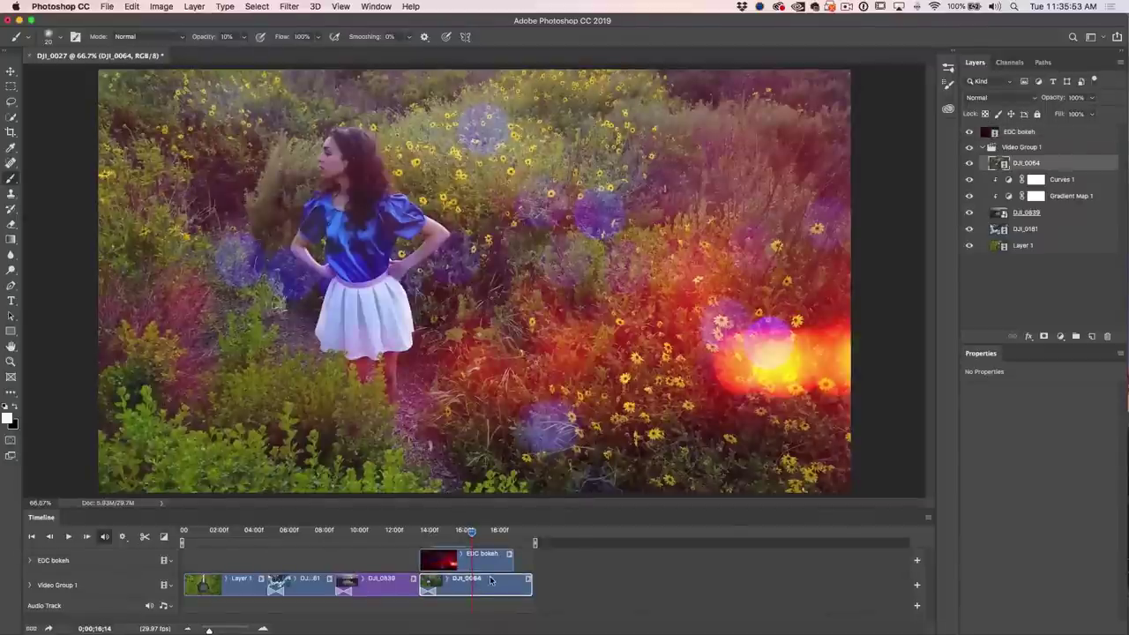
{"action": "right_click", "coordinate": [491, 579]}
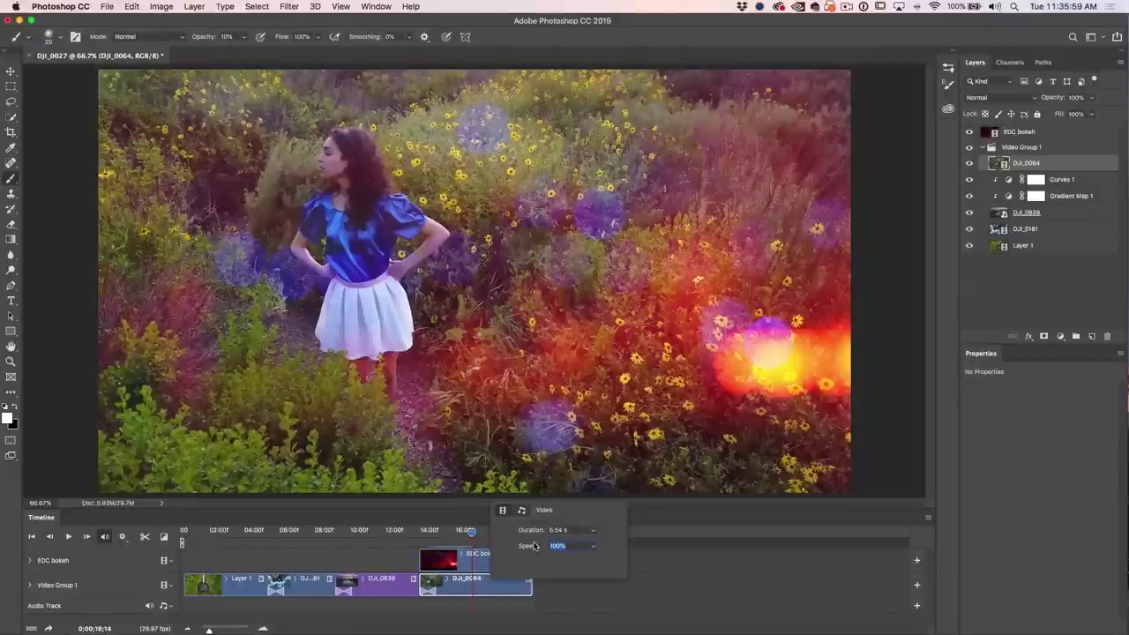
{"action": "type", "text": "50"}
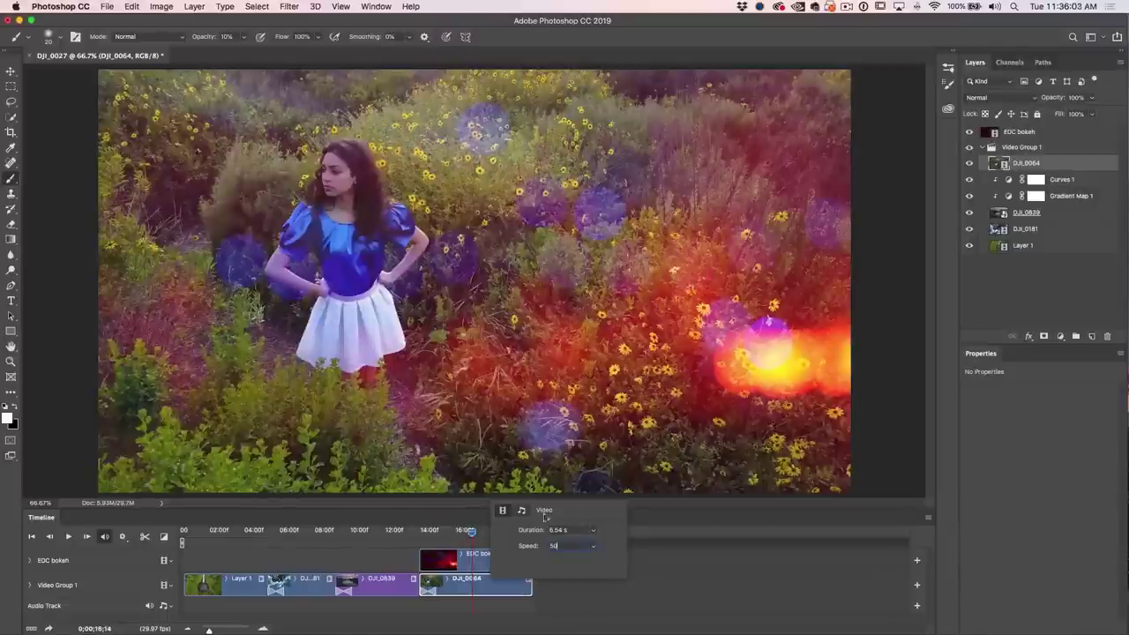
{"action": "key", "text": "Return"}
{"action": "left_click", "coordinate": [555, 579]}
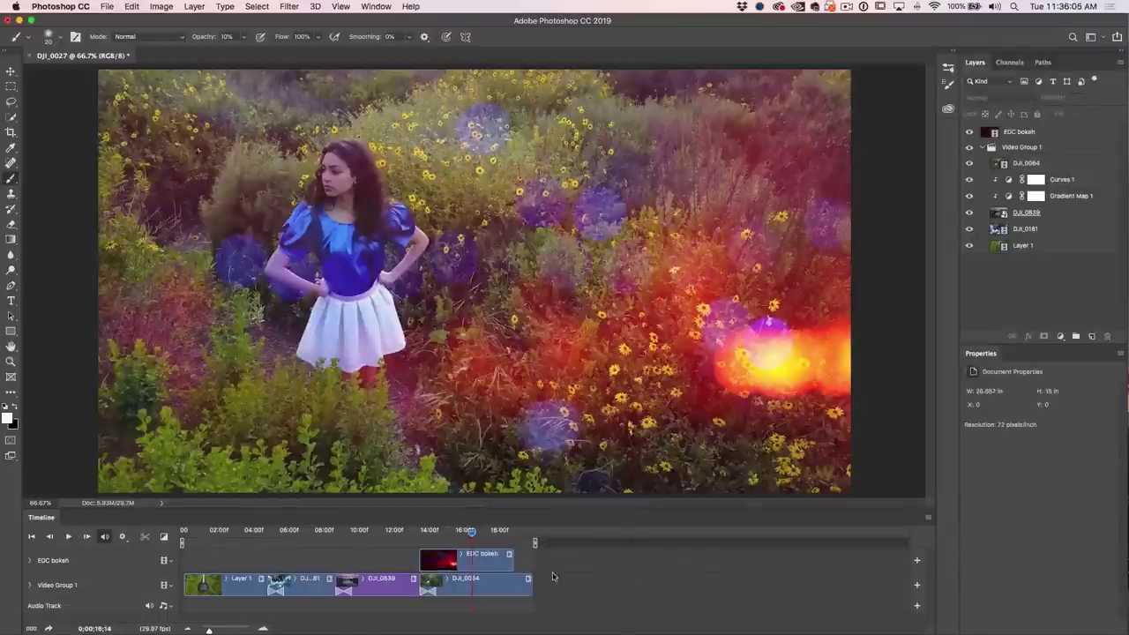
Play back the overlaid ending from about 13 seconds and trim the end of DJI_0064 to line up with the end of EDC bokeh
{"action": "left_click_drag", "start_coordinate": [471, 534], "coordinate": [417, 532]}
{"action": "key", "text": "space"}
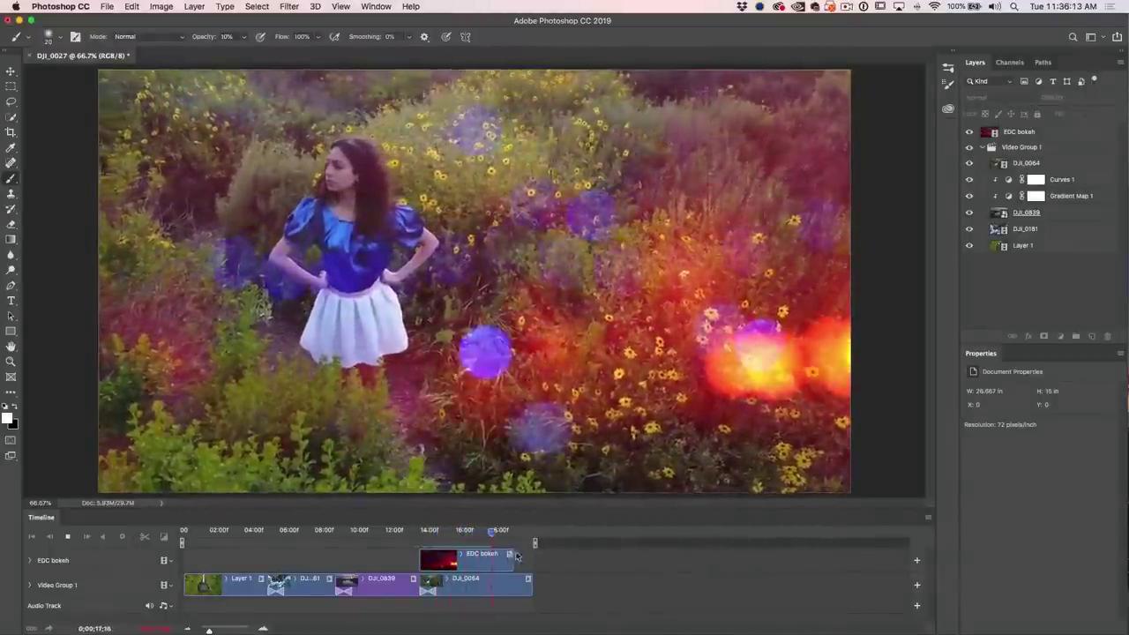
{"action": "key", "text": "space"}
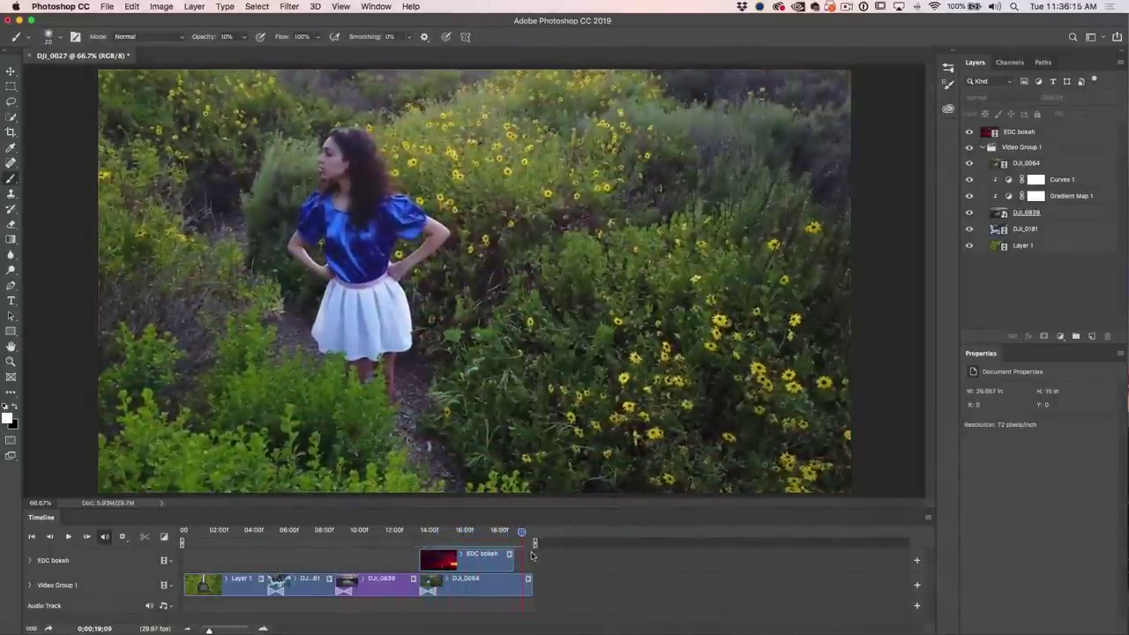
{"action": "left_click_drag", "start_coordinate": [530, 578], "coordinate": [513, 581]}
{"action": "left_click_drag", "start_coordinate": [512, 531], "coordinate": [495, 539]}
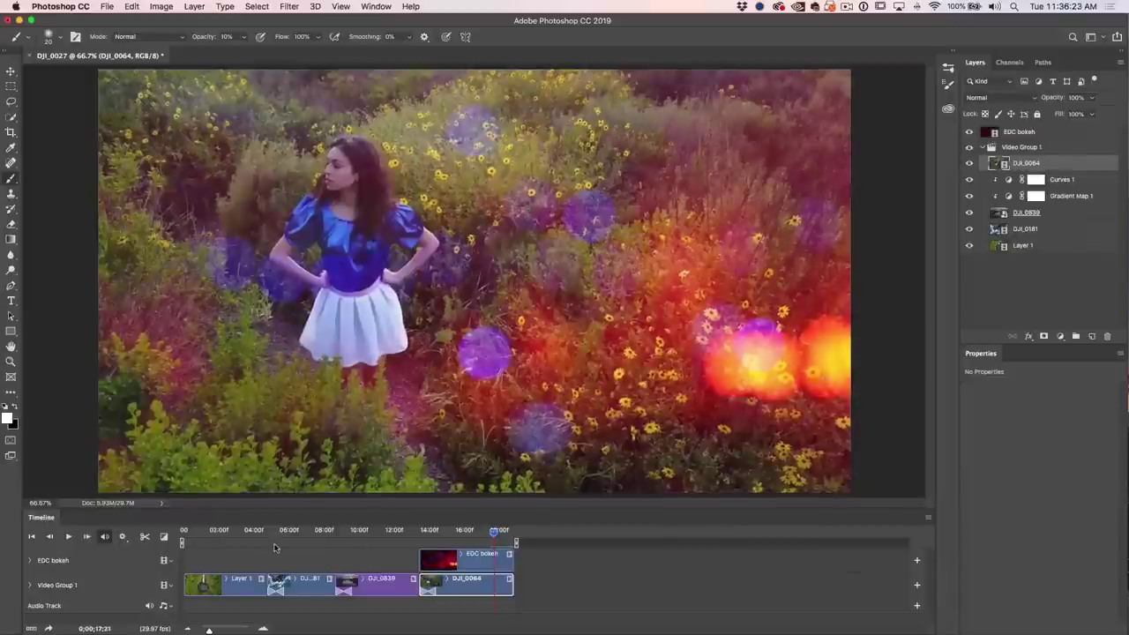
Add 1 s Fade With Black transitions to the ends of EDC bokeh and DJI_0064 and play the fade-out
{"action": "left_click", "coordinate": [163, 540]}
{"action": "left_click_drag", "start_coordinate": [177, 465], "coordinate": [501, 565]}
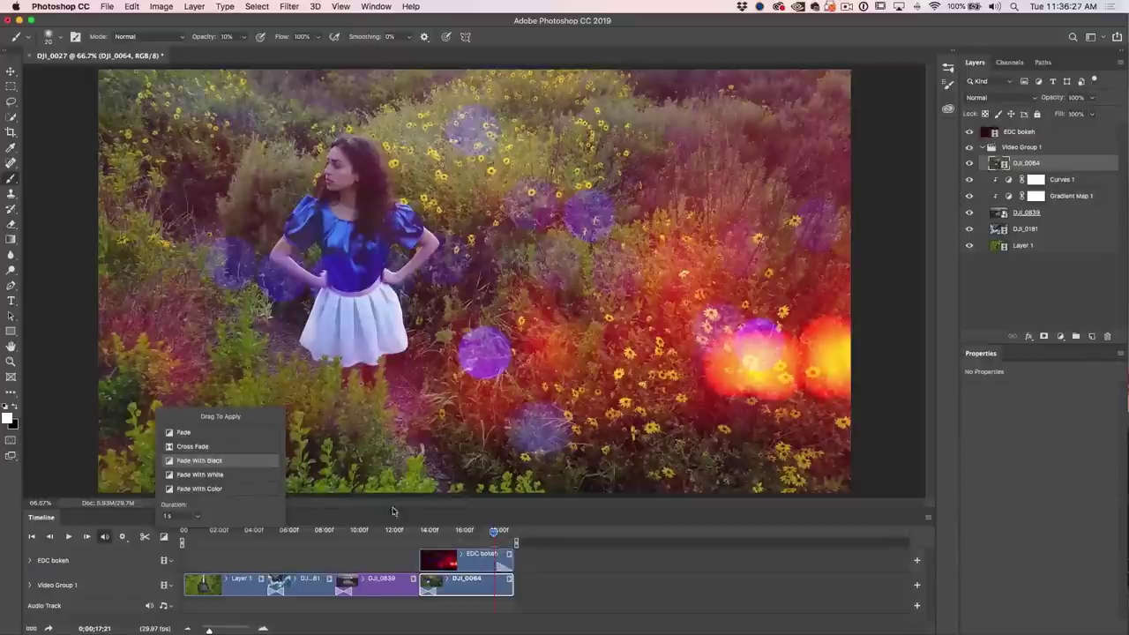
{"action": "left_click_drag", "start_coordinate": [212, 460], "coordinate": [511, 589]}
{"action": "key", "text": "space"}
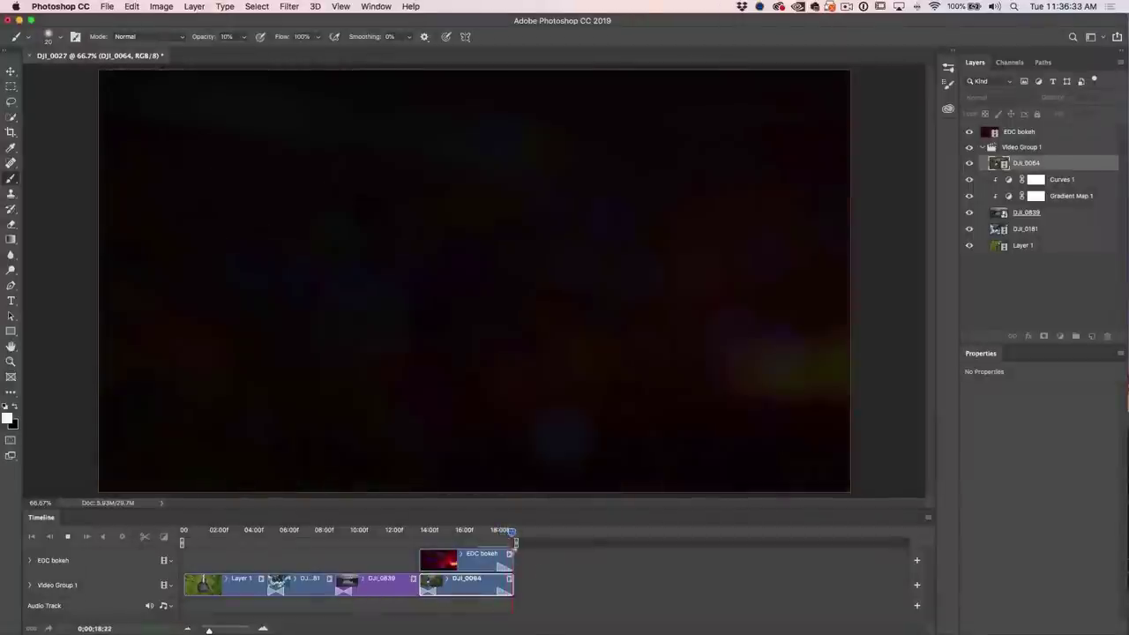
Add a 1 s Fade With Black transition to the start of the Layer 1 clip
{"action": "left_click_drag", "start_coordinate": [512, 535], "coordinate": [183, 535]}
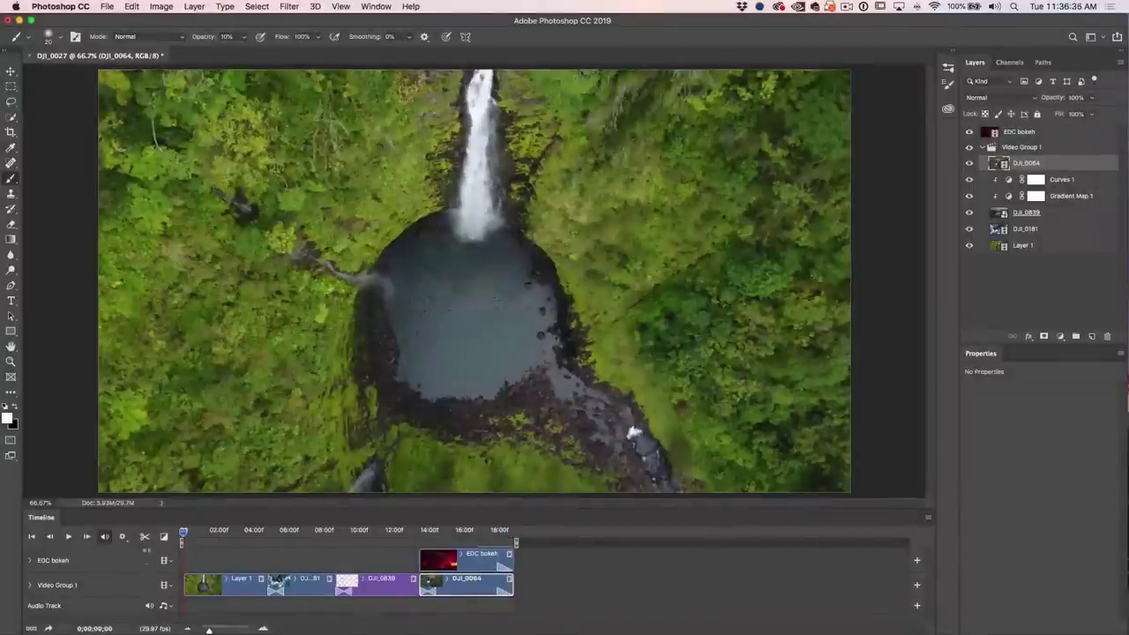
{"action": "left_click", "coordinate": [163, 536]}
{"action": "left_click_drag", "start_coordinate": [196, 500], "coordinate": [198, 580]}
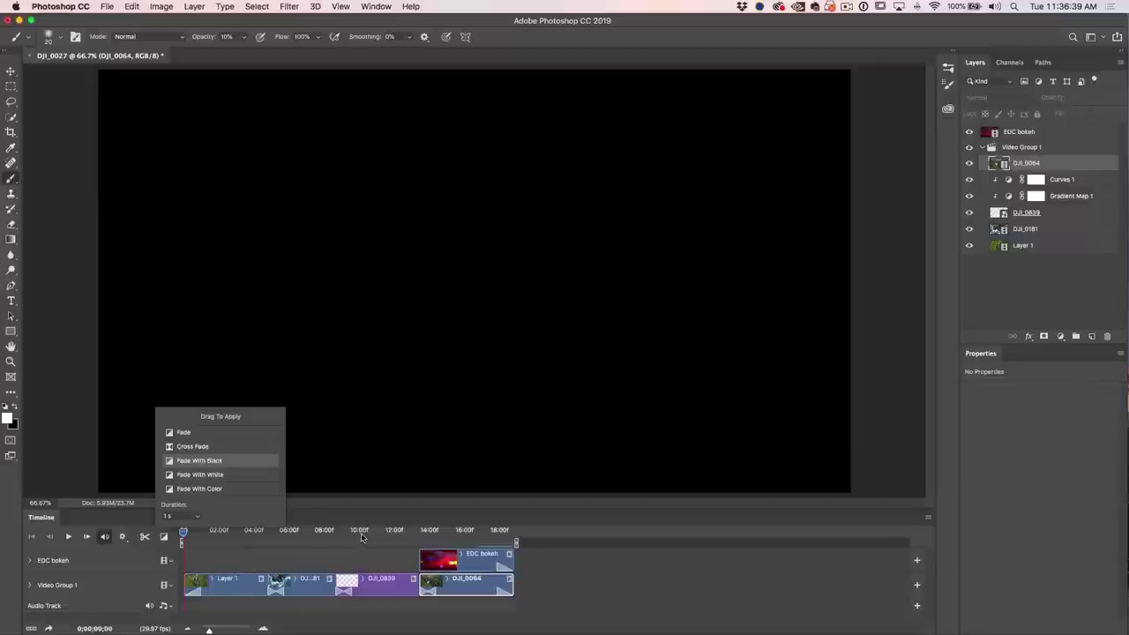
{"action": "left_click", "coordinate": [394, 515]}
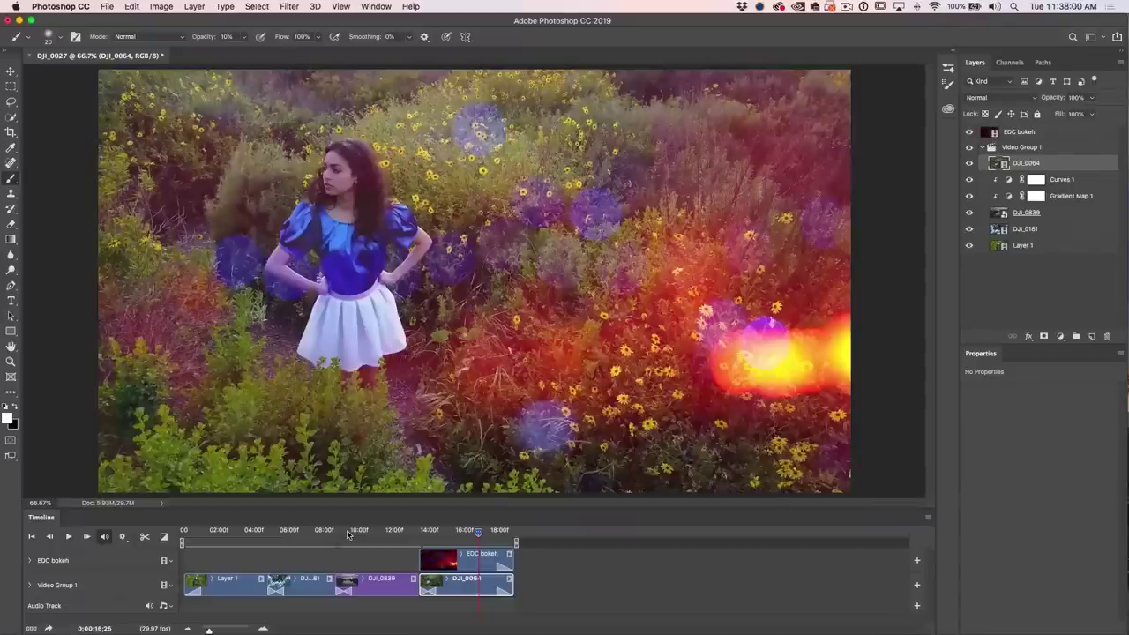
Add the "ES_Sleeping In My Head" MP3 from the video folder to the audio track
{"action": "left_click", "coordinate": [164, 606]}
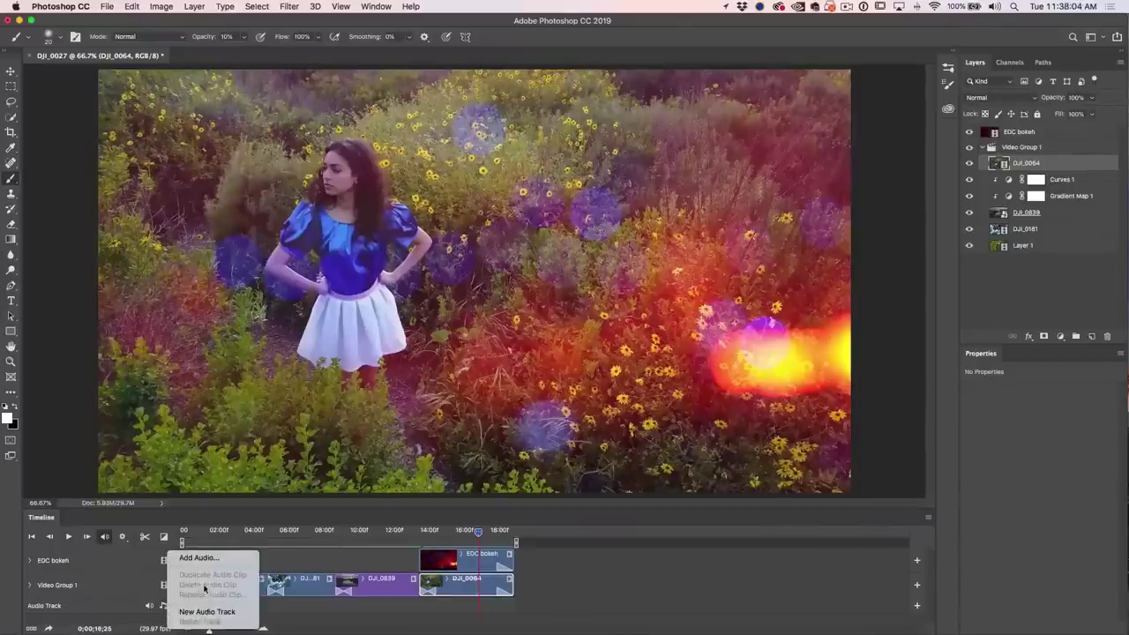
{"action": "left_click", "coordinate": [199, 558]}
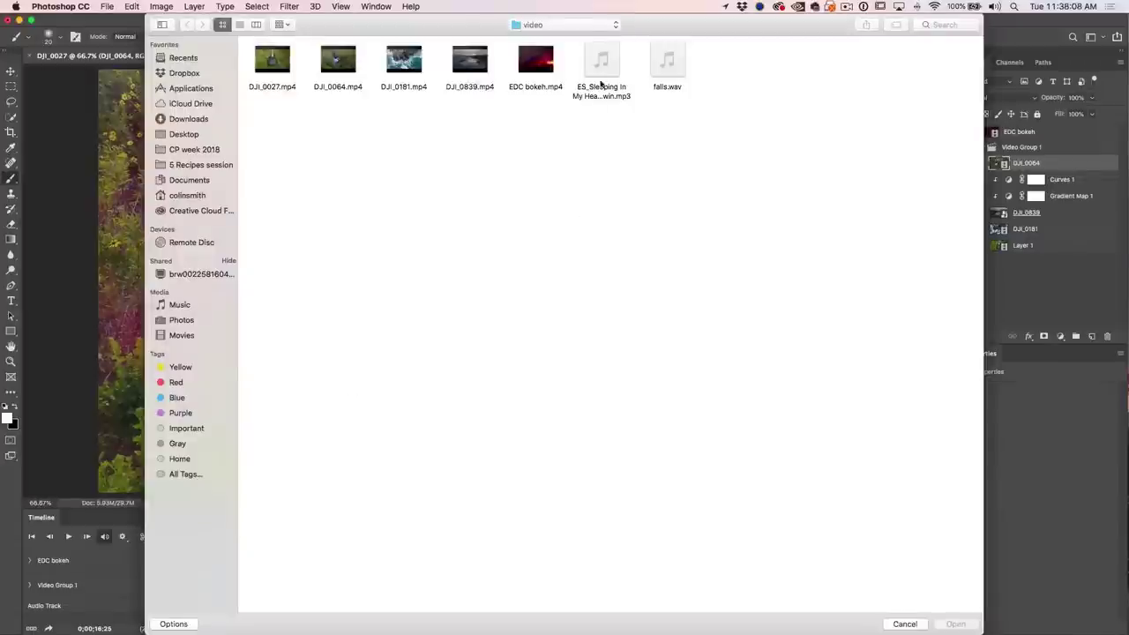
{"action": "left_click", "coordinate": [601, 83]}
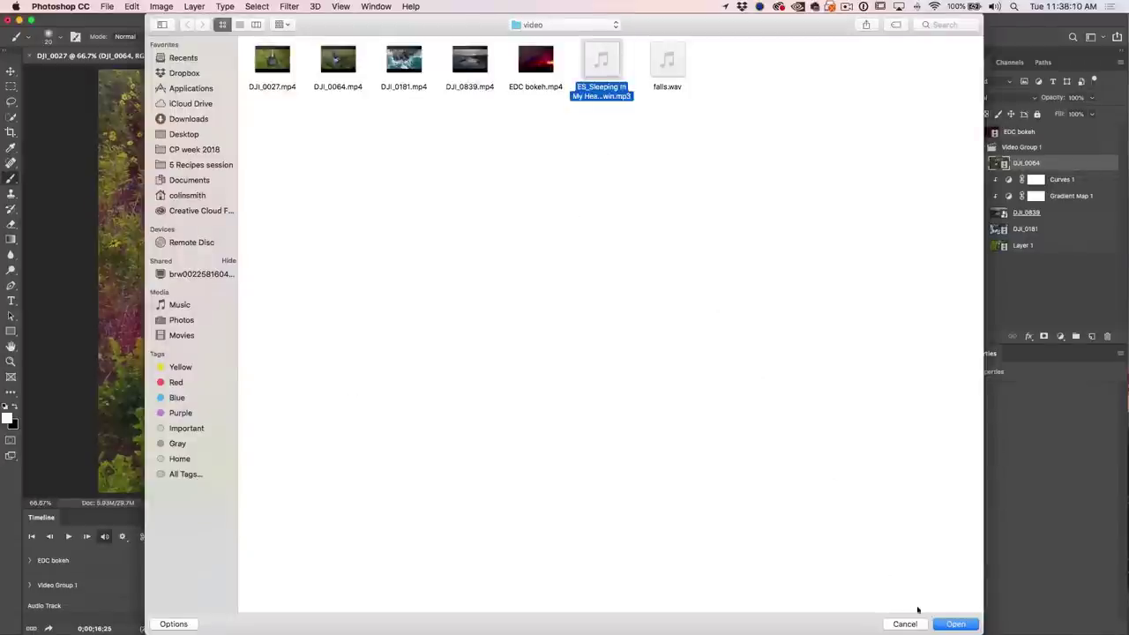
{"action": "left_click", "coordinate": [952, 625]}
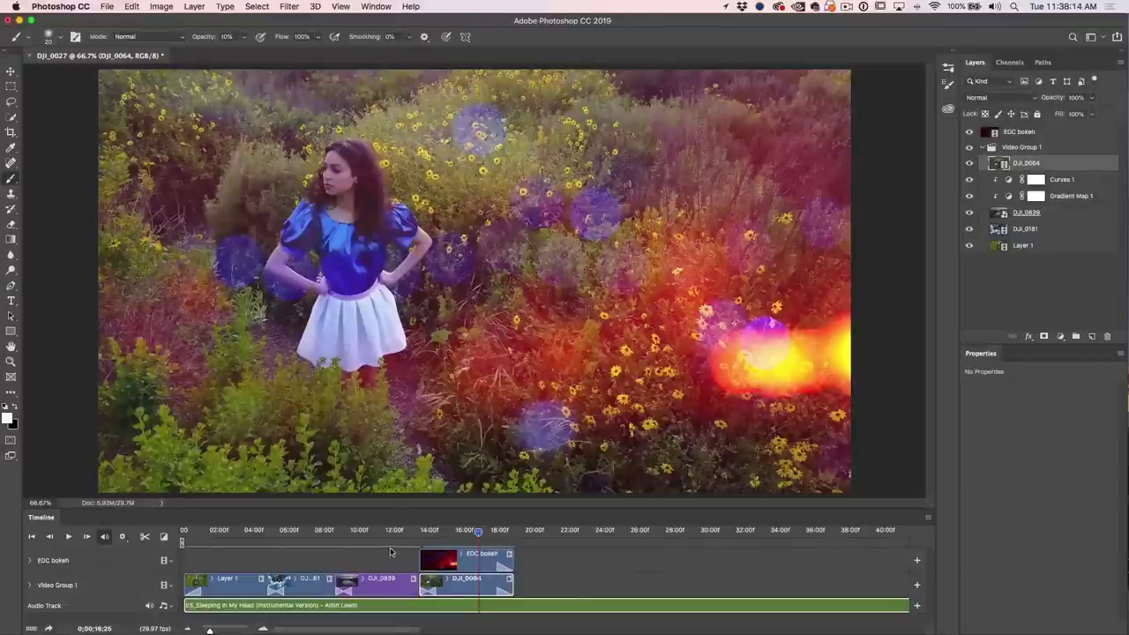
Lower the music clip's volume to 65% and play the whole video with it from the start
{"action": "right_click", "coordinate": [314, 605]}
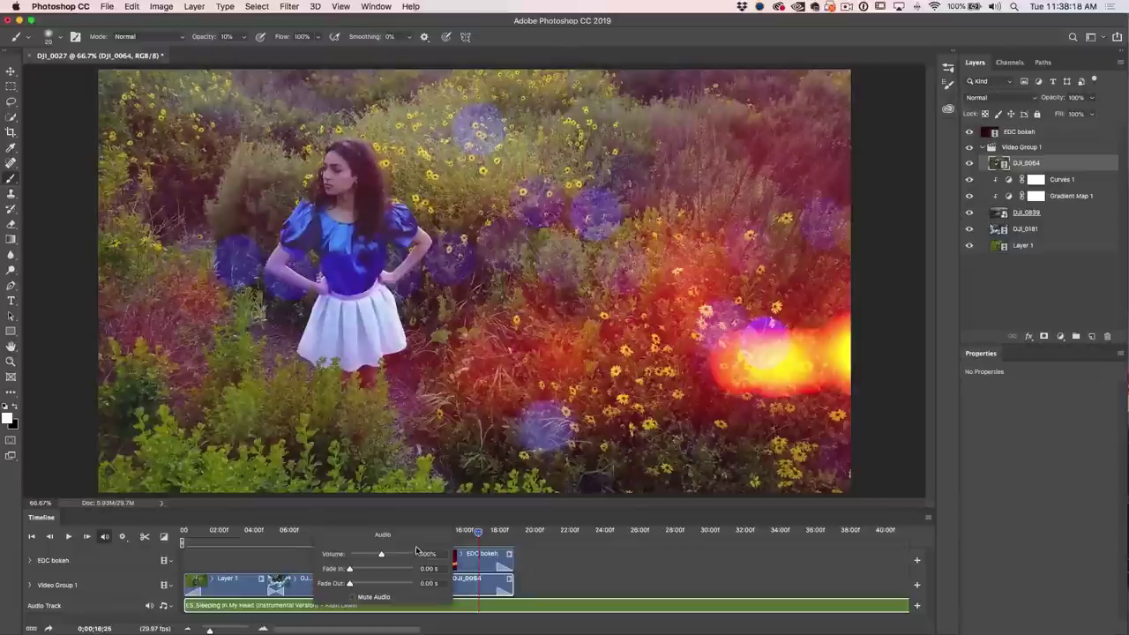
{"action": "left_click_drag", "start_coordinate": [384, 556], "coordinate": [370, 555]}
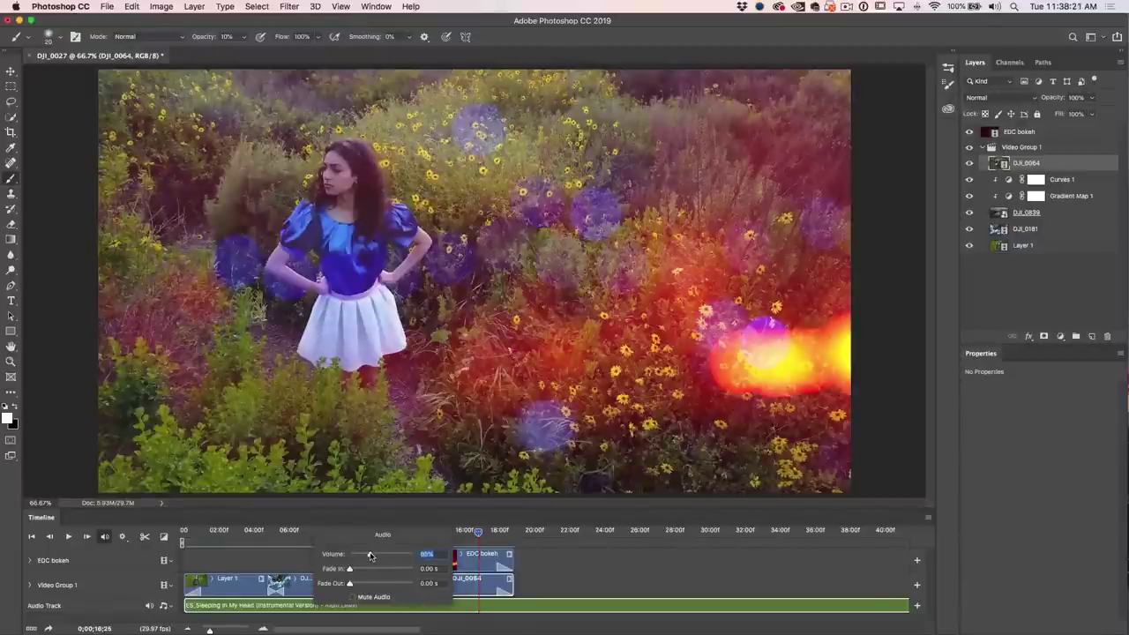
{"action": "left_click", "coordinate": [223, 542]}
{"action": "left_click", "coordinate": [175, 529]}
{"action": "key", "text": "space"}
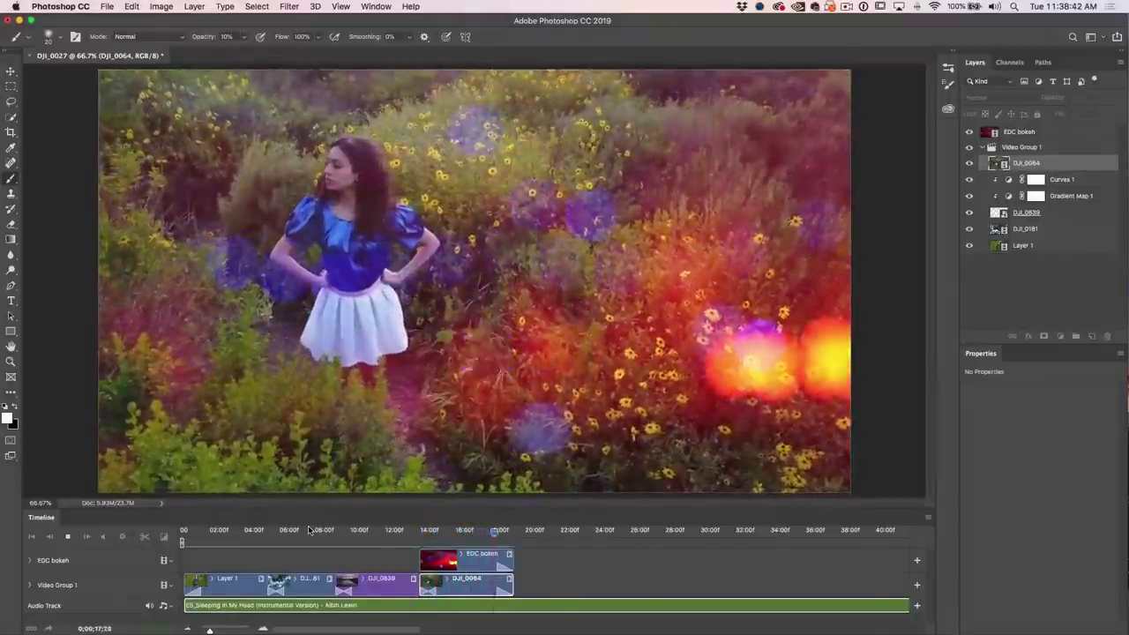
{"action": "key", "text": "space"}
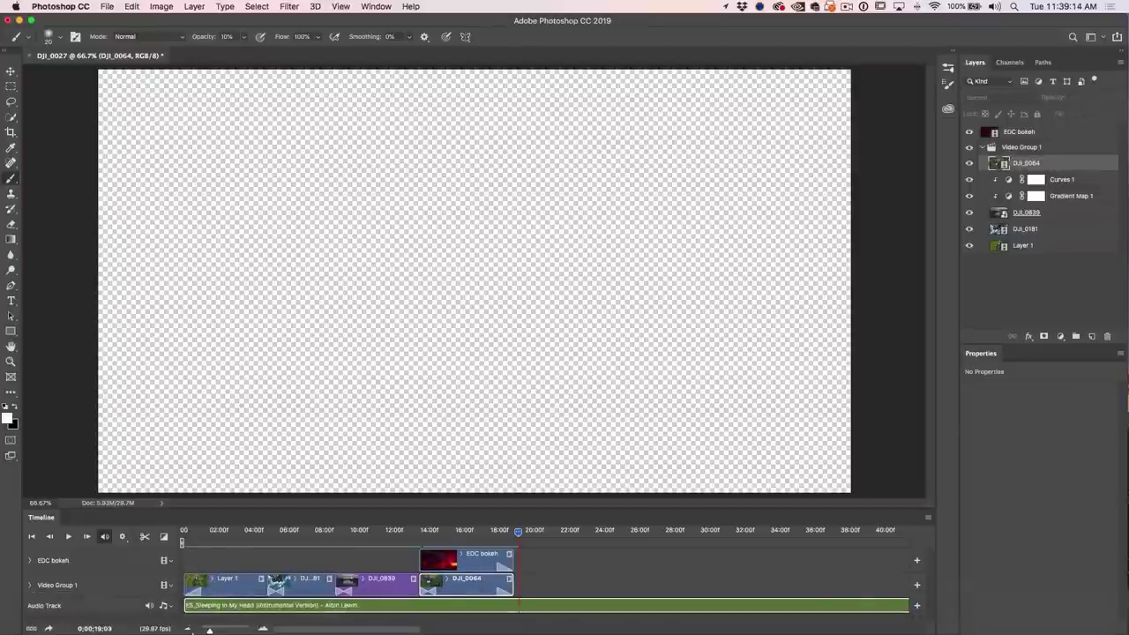
Trim the end of the music clip to line up with the end of the EDC bokeh and DJI_0064 clips
{"action": "left_click", "coordinate": [188, 630]}
{"action": "left_click", "coordinate": [188, 629]}
{"action": "left_click", "coordinate": [188, 630]}
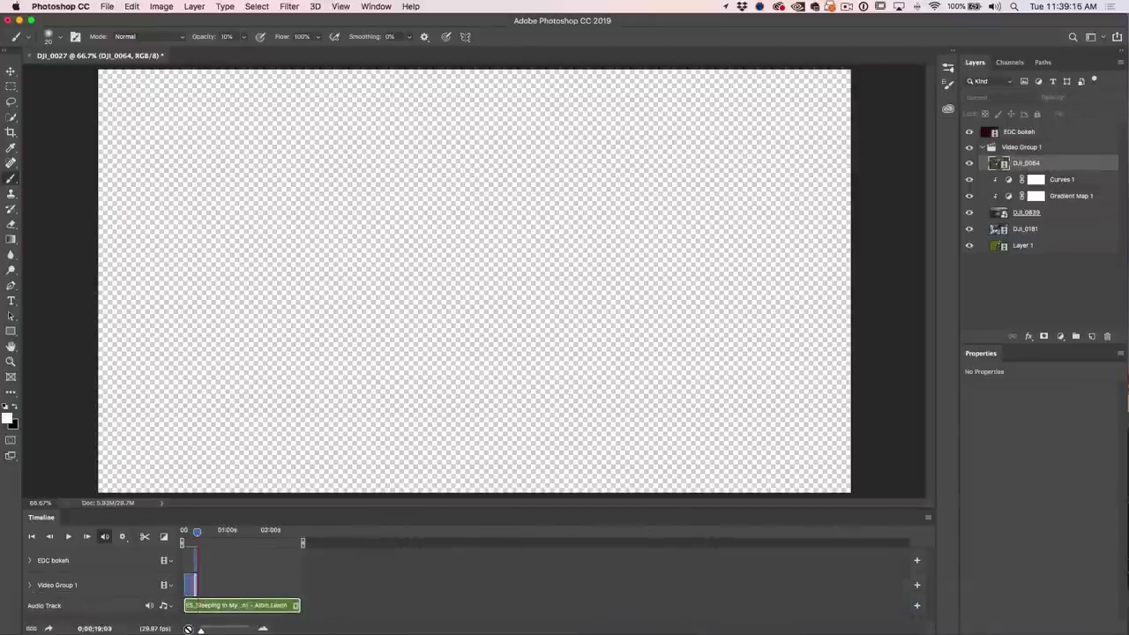
{"action": "left_click_drag", "start_coordinate": [297, 605], "coordinate": [197, 606]}
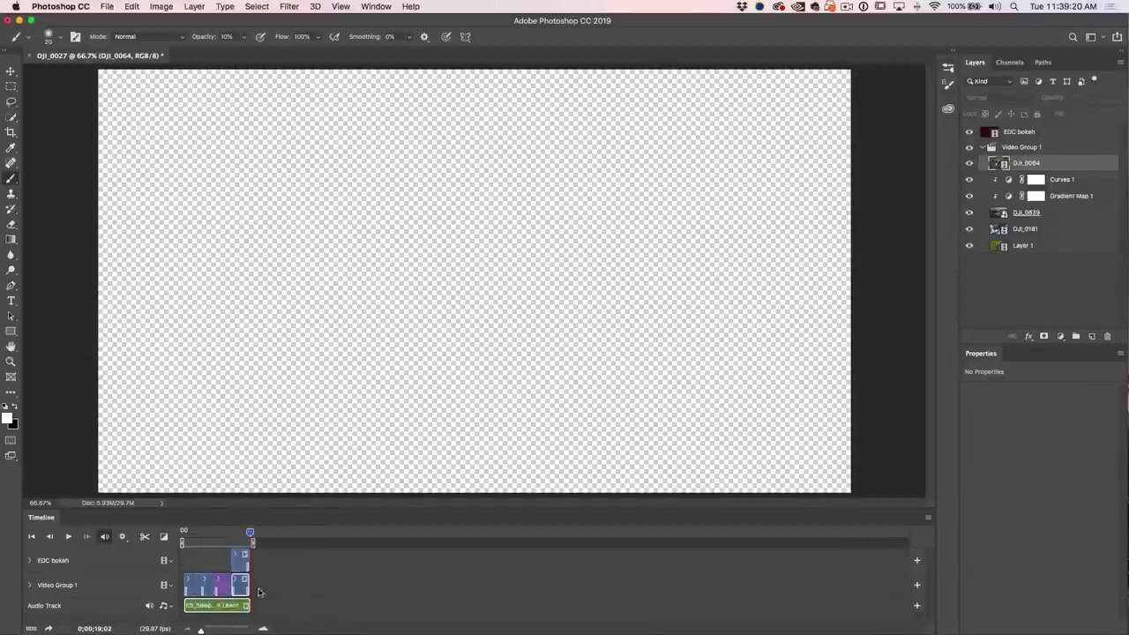
{"action": "left_click_drag", "start_coordinate": [201, 629], "coordinate": [212, 630]}
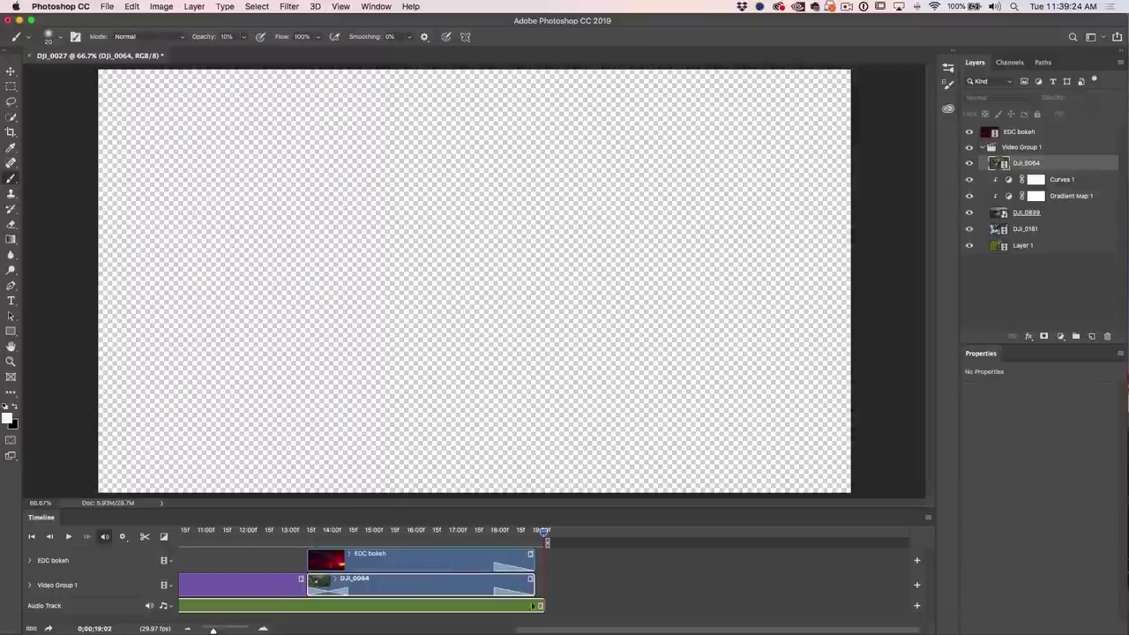
{"action": "left_click_drag", "start_coordinate": [541, 605], "coordinate": [535, 609]}
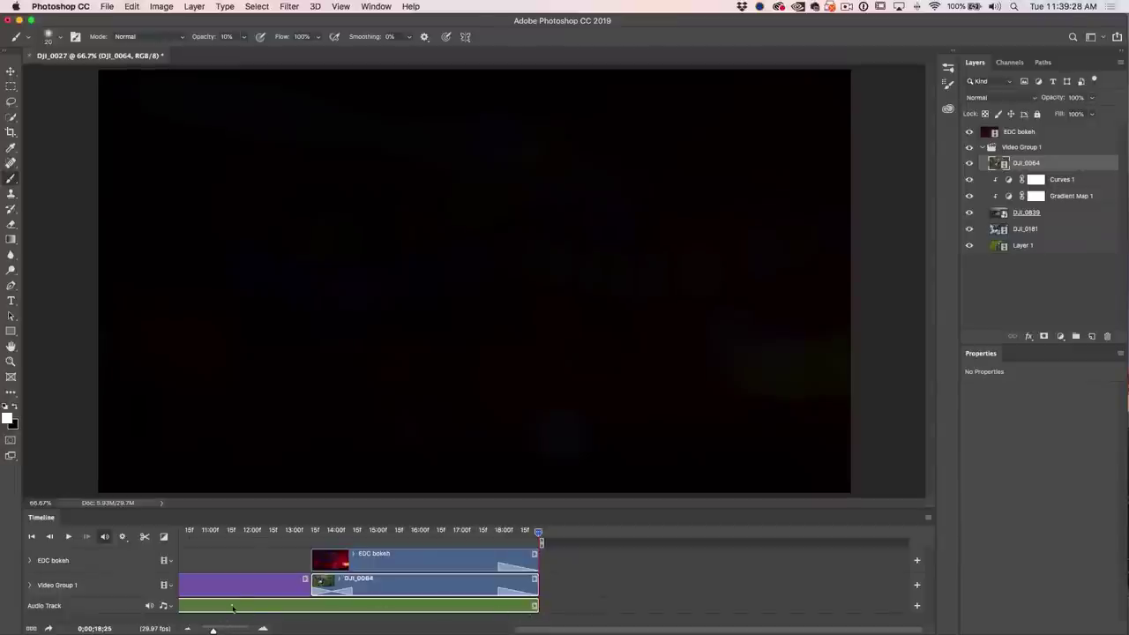
{"action": "key", "text": "space"}
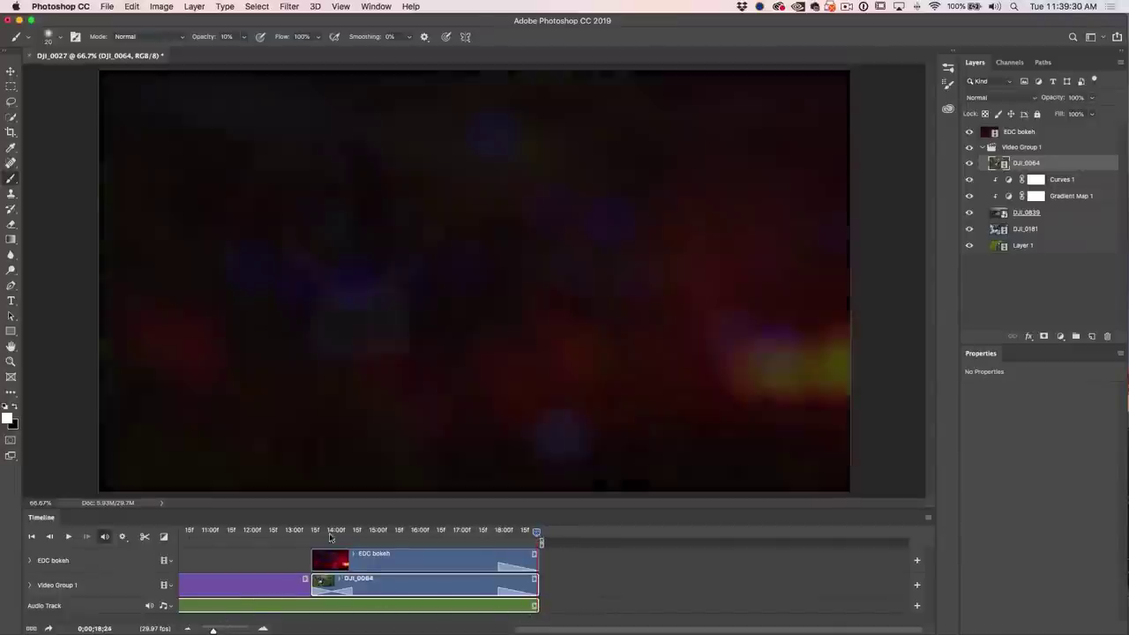
Set the music clip's fade in to 3 s and its fade out to 2 s
{"action": "key", "text": "Home"}
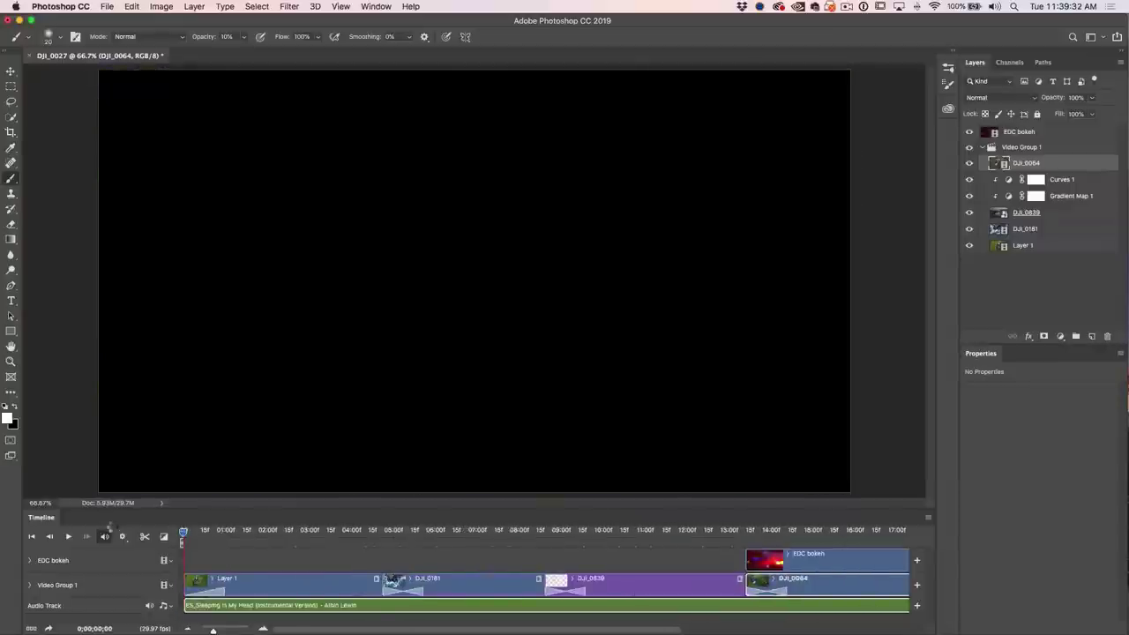
{"action": "left_click_drag", "start_coordinate": [215, 631], "coordinate": [212, 631]}
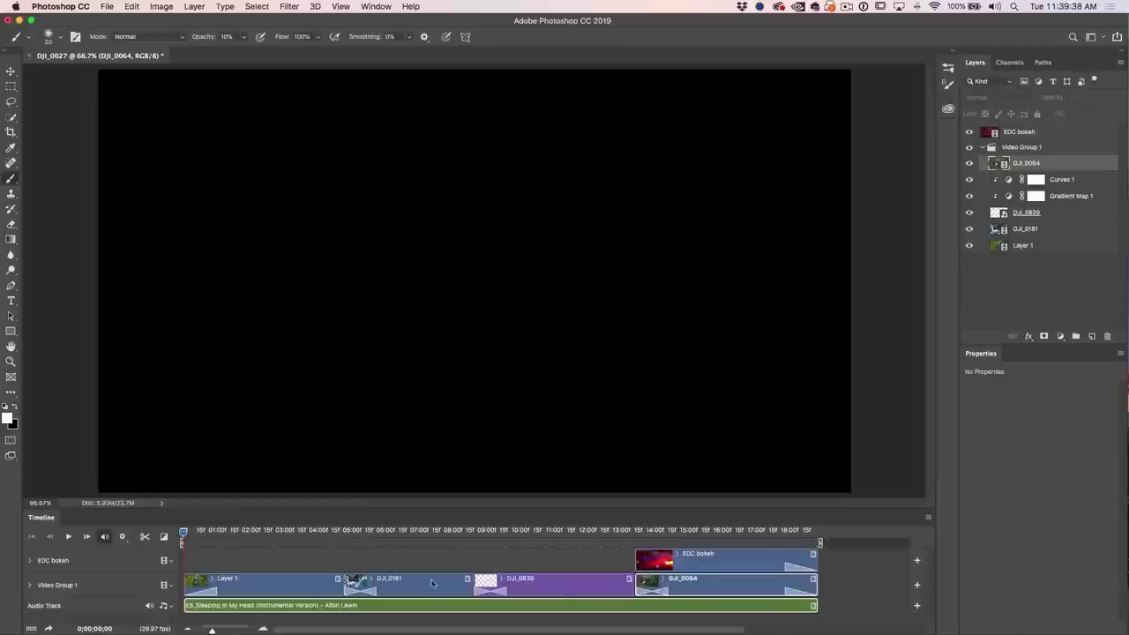
{"action": "right_click", "coordinate": [217, 607]}
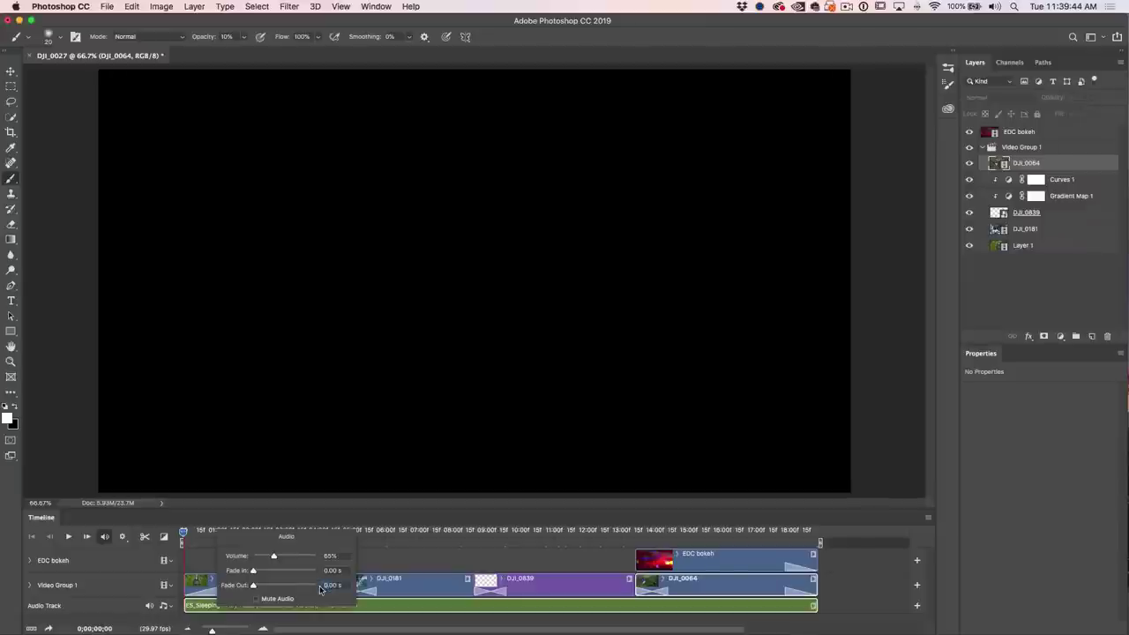
{"action": "left_click_drag", "start_coordinate": [321, 588], "coordinate": [330, 588]}
{"action": "left_click_drag", "start_coordinate": [319, 569], "coordinate": [330, 570]}
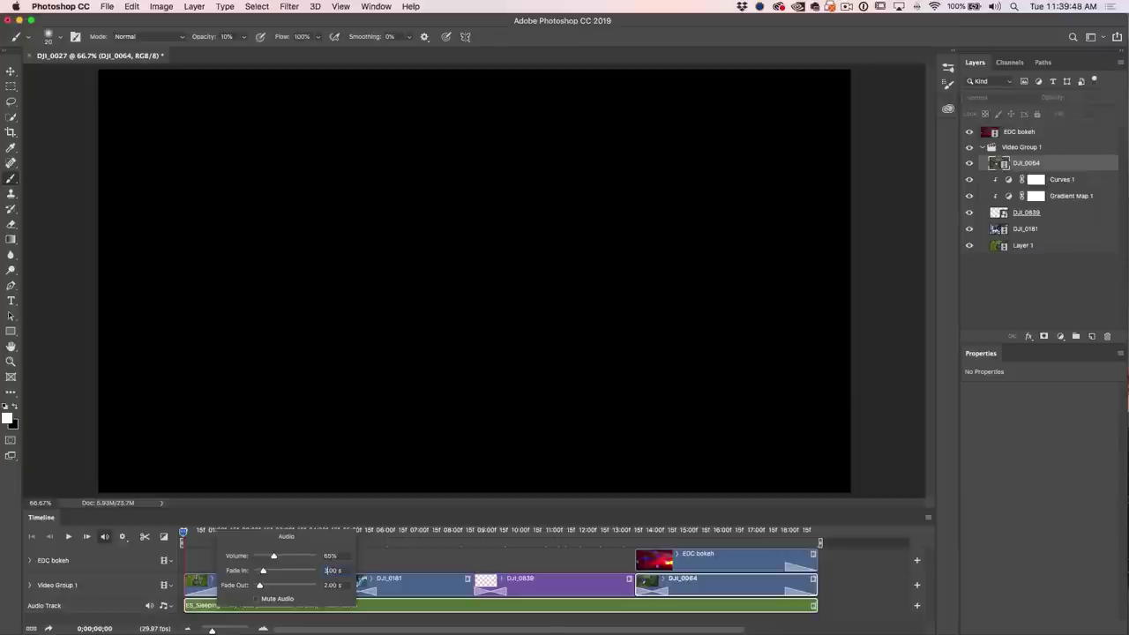
{"action": "left_click", "coordinate": [418, 518]}
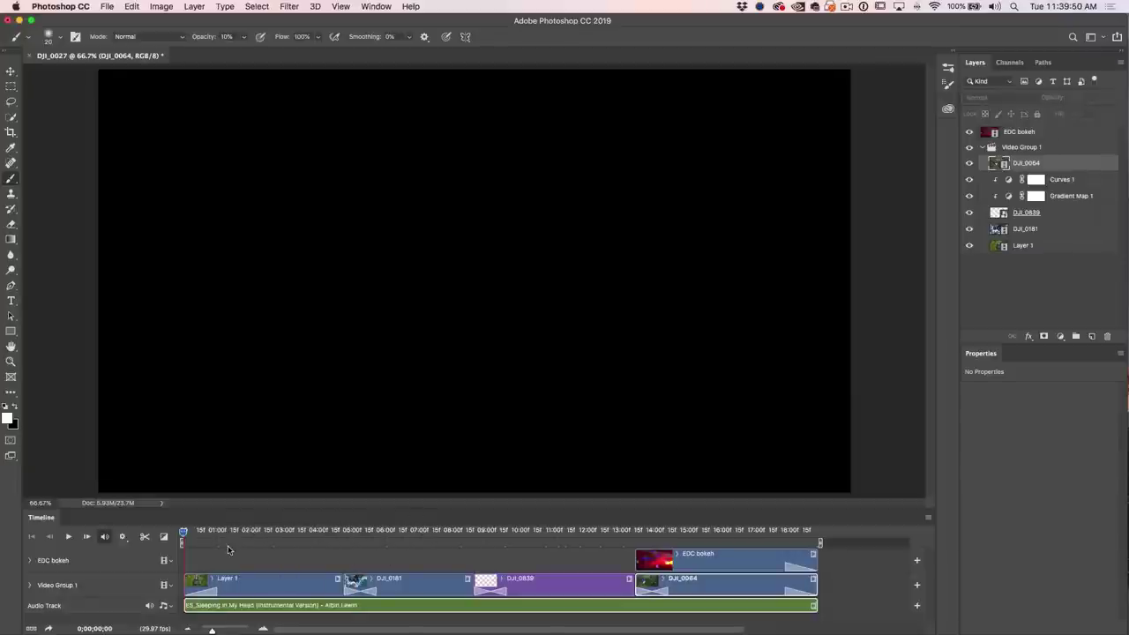
Play the opening and the last two seconds of the video to check the music fades
{"action": "key", "text": "space"}
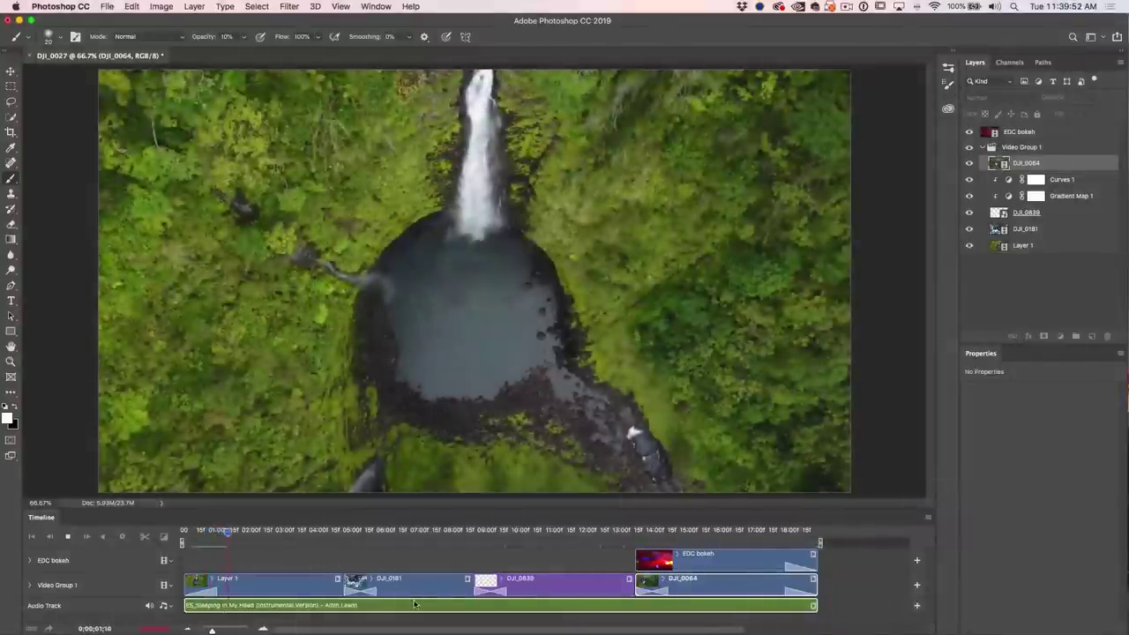
{"action": "left_click", "coordinate": [763, 530]}
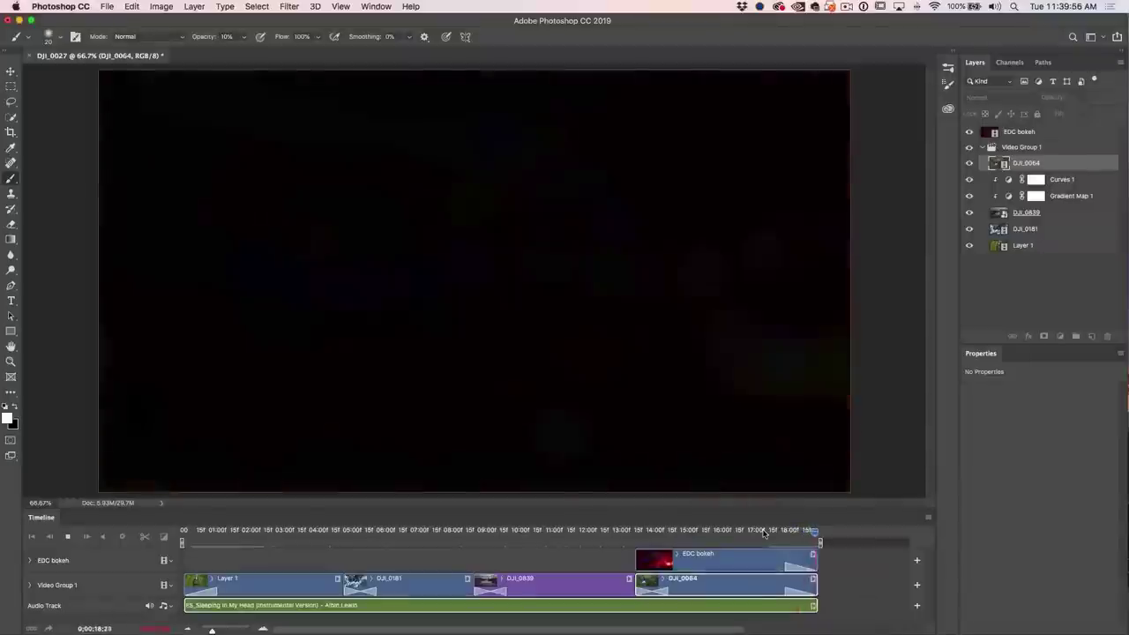
{"action": "key", "text": "space"}
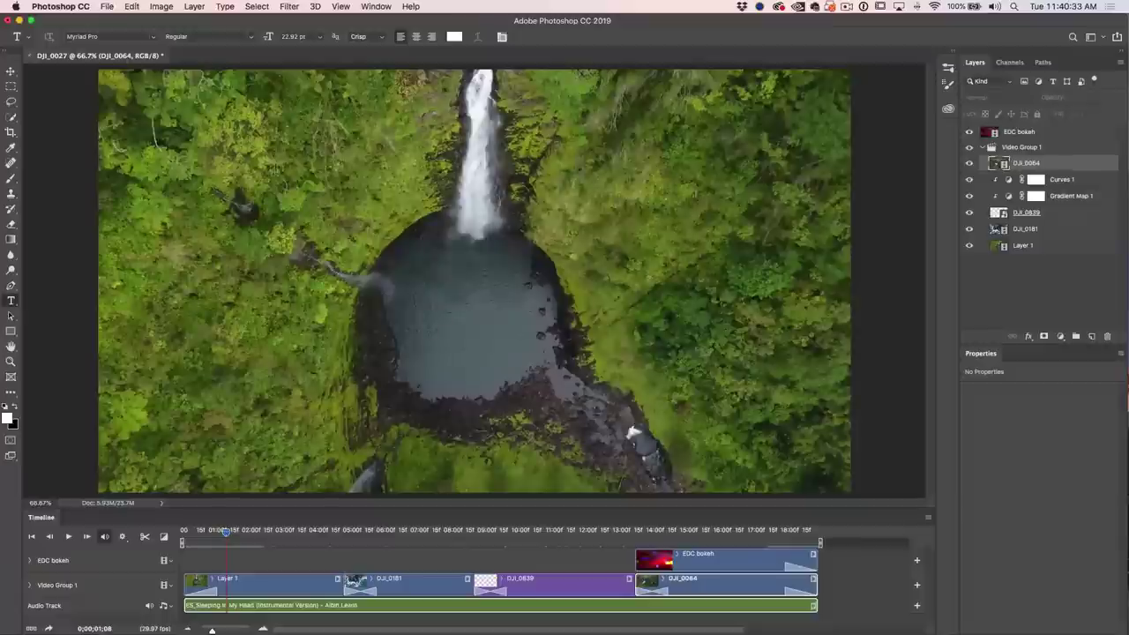
Add a white title reading "LOVING MY DRONE SHOTS" on a new text layer above the EDC bokeh layer
{"action": "left_click", "coordinate": [1019, 132]}
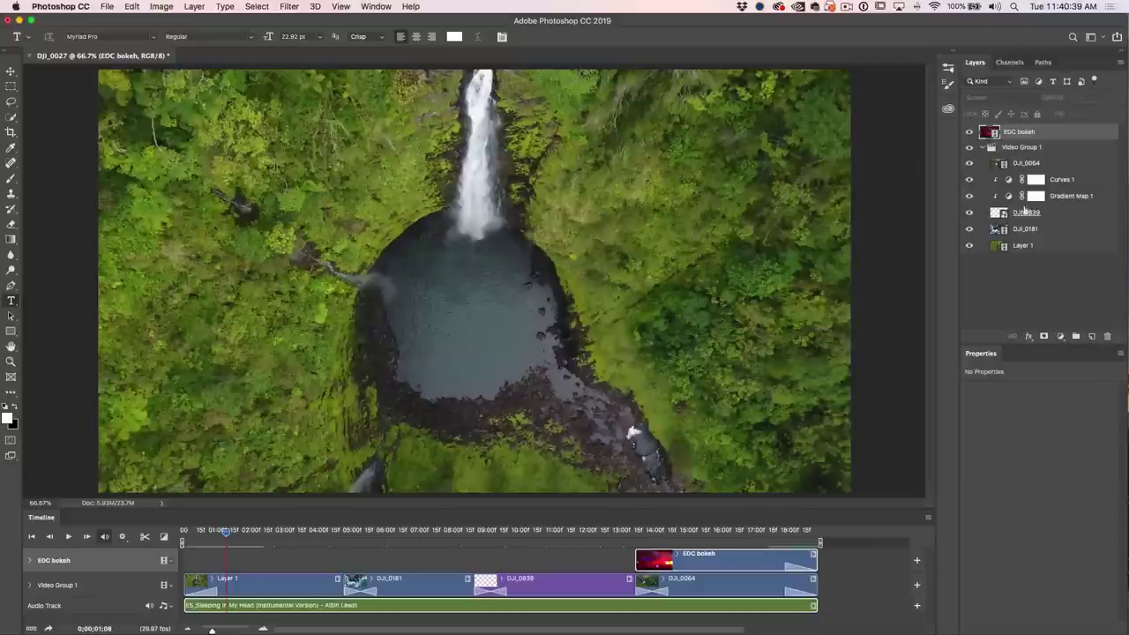
{"action": "left_click", "coordinate": [223, 176]}
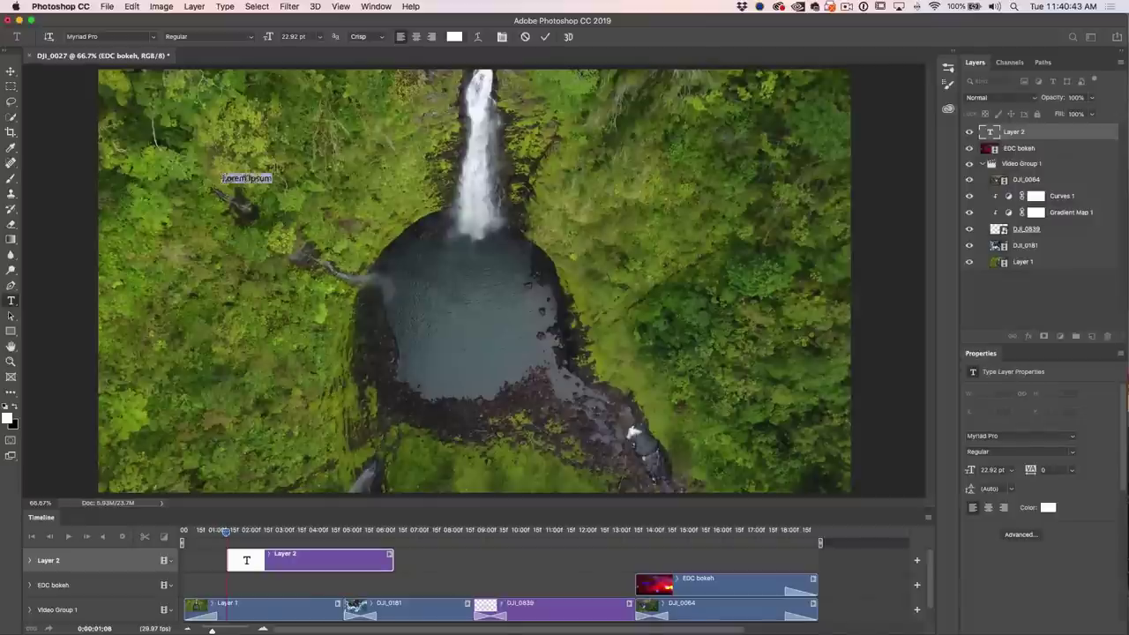
{"action": "type", "text": "DV"}
{"action": "type", "text": "ING MY D"}
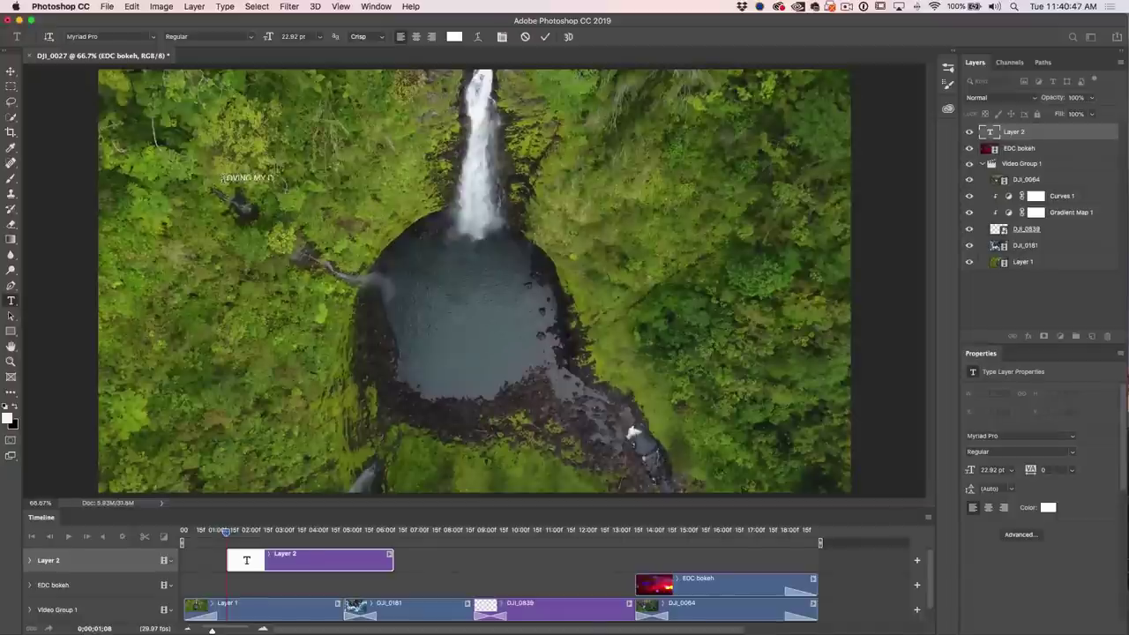
{"action": "type", "text": "RONE SHOTS"}
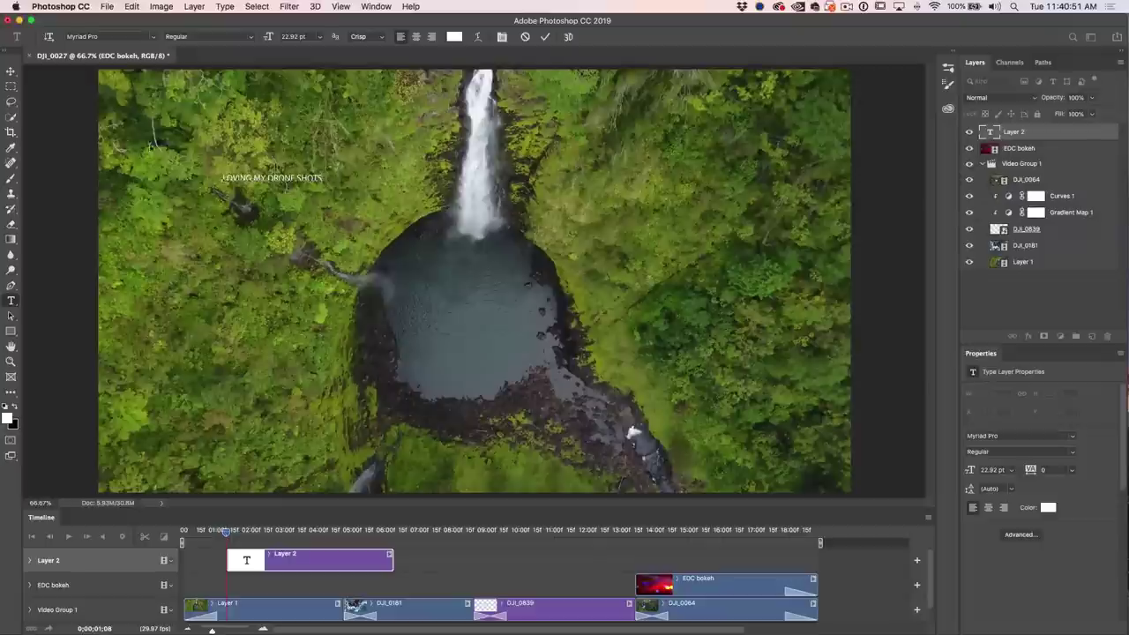
{"action": "left_click", "coordinate": [12, 71]}
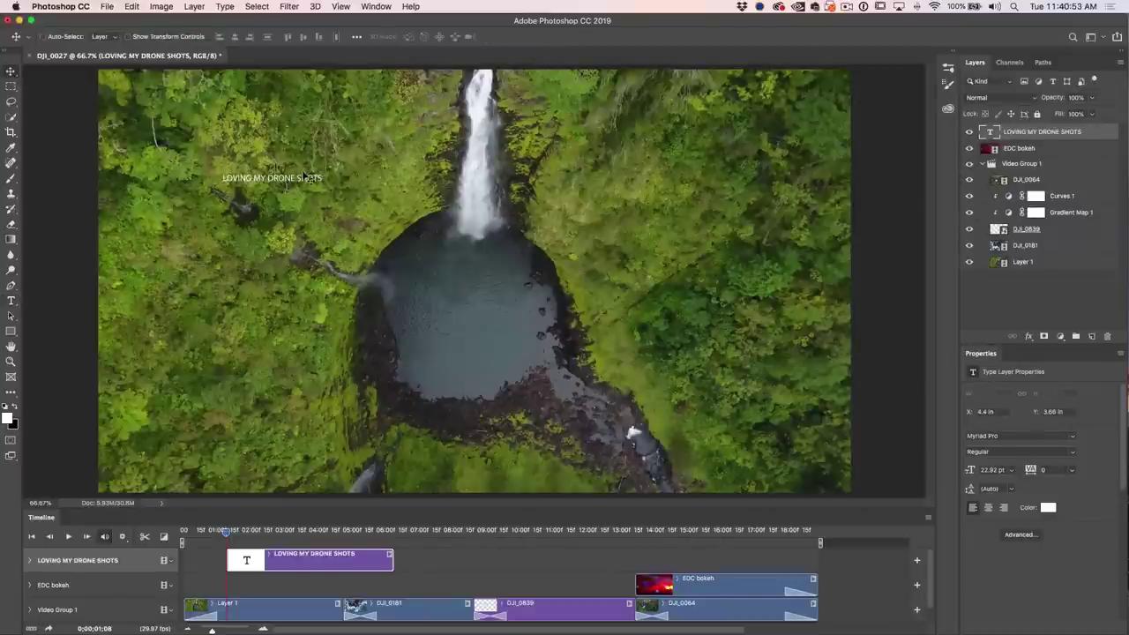
Scale the title up to about 66.45 pt and move it to the upper-left area of the frame, beside the waterfall
{"action": "key", "text": "super+t"}
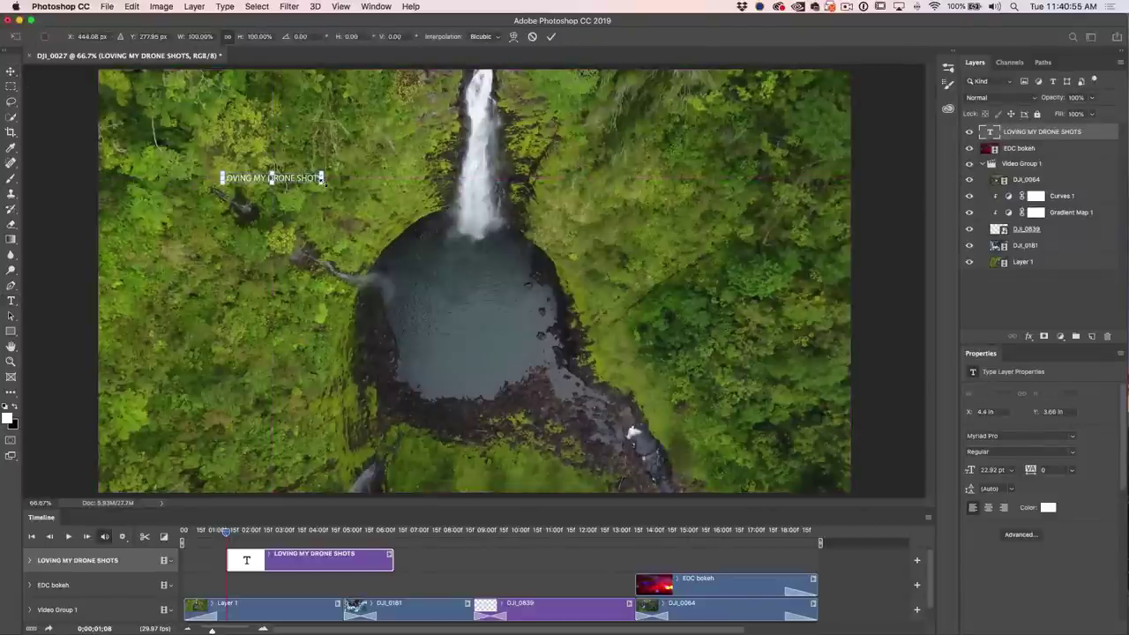
{"action": "left_click_drag", "start_coordinate": [321, 180], "coordinate": [508, 224]}
{"action": "key", "text": "Return"}
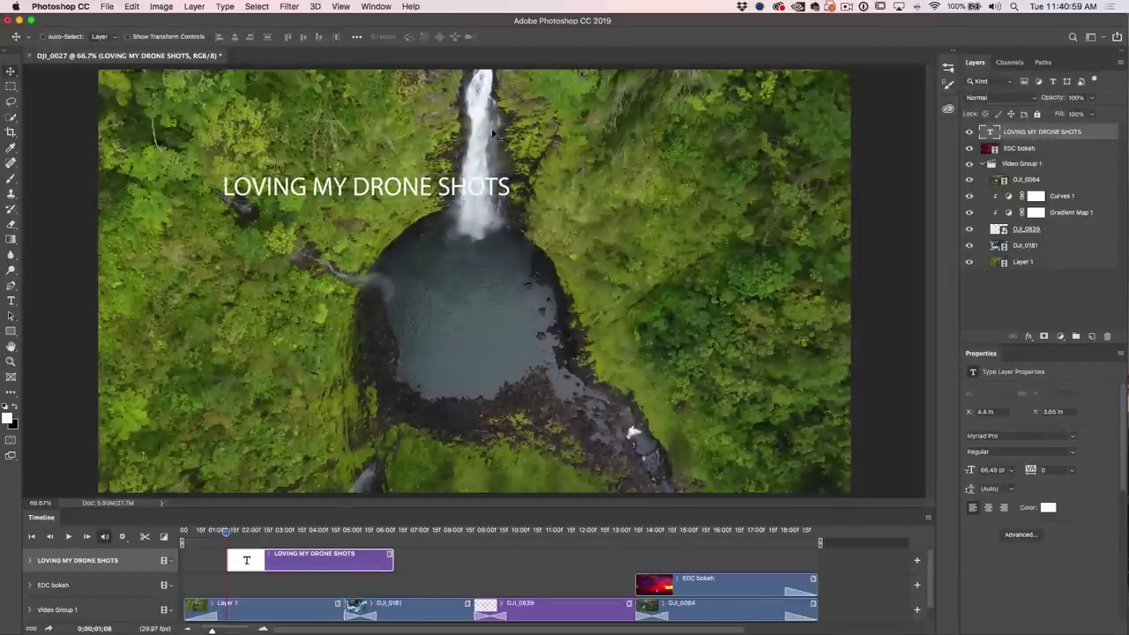
{"action": "left_click_drag", "start_coordinate": [435, 190], "coordinate": [350, 135]}
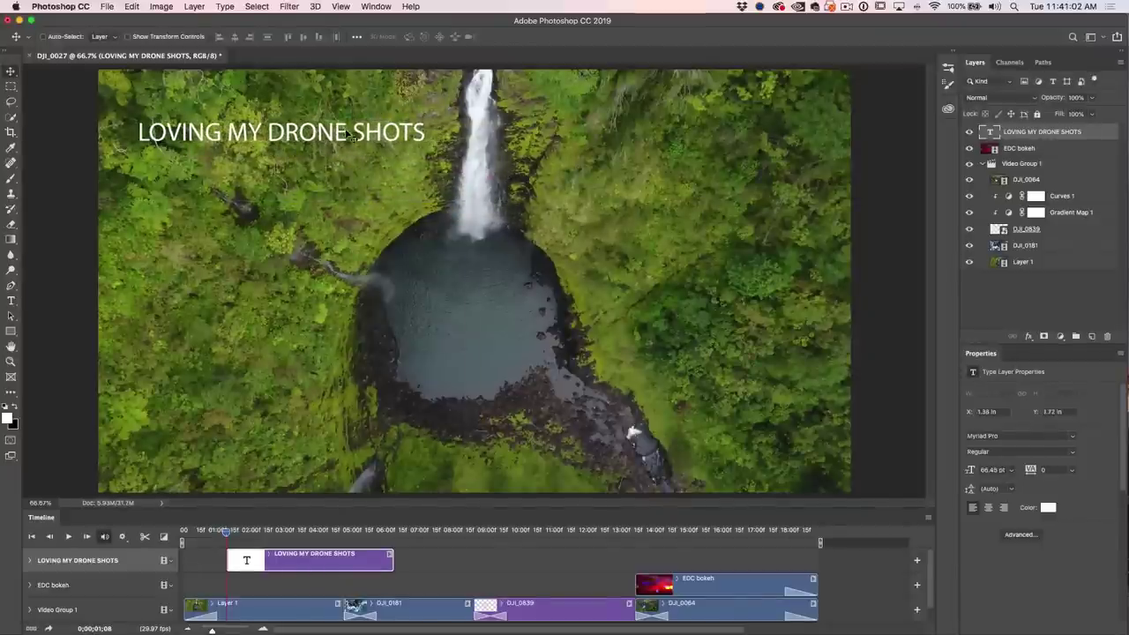
Set the title's font style to Bold and shift it slightly right and up, to about X 2.2 in, Y 1.4 in
{"action": "double_click", "coordinate": [201, 137]}
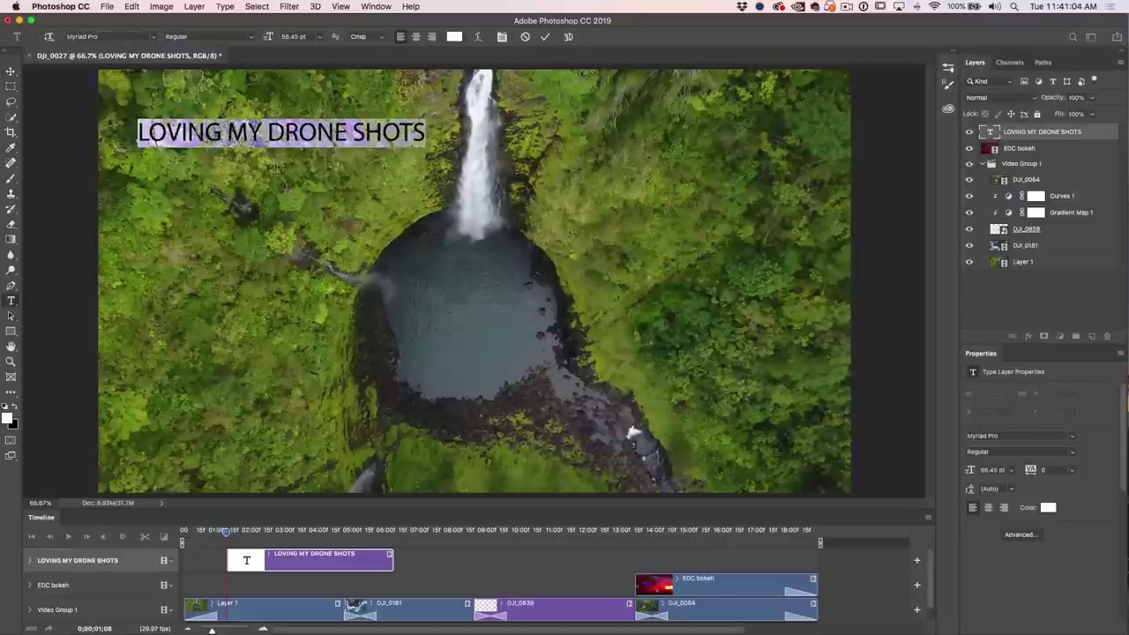
{"action": "left_click", "coordinate": [255, 38]}
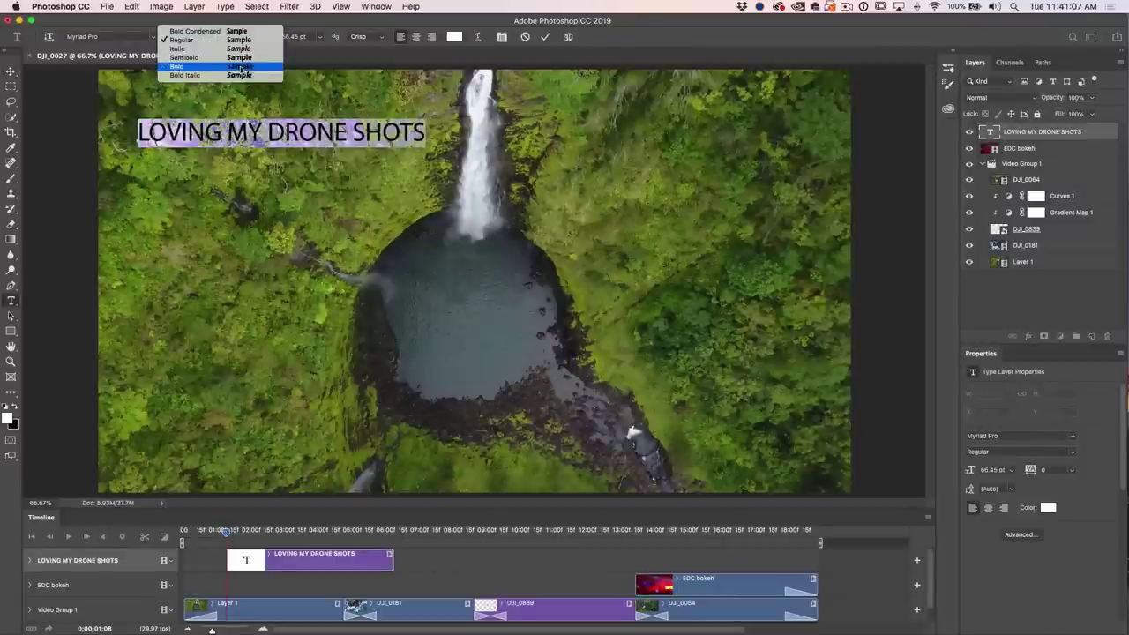
{"action": "left_click", "coordinate": [245, 66]}
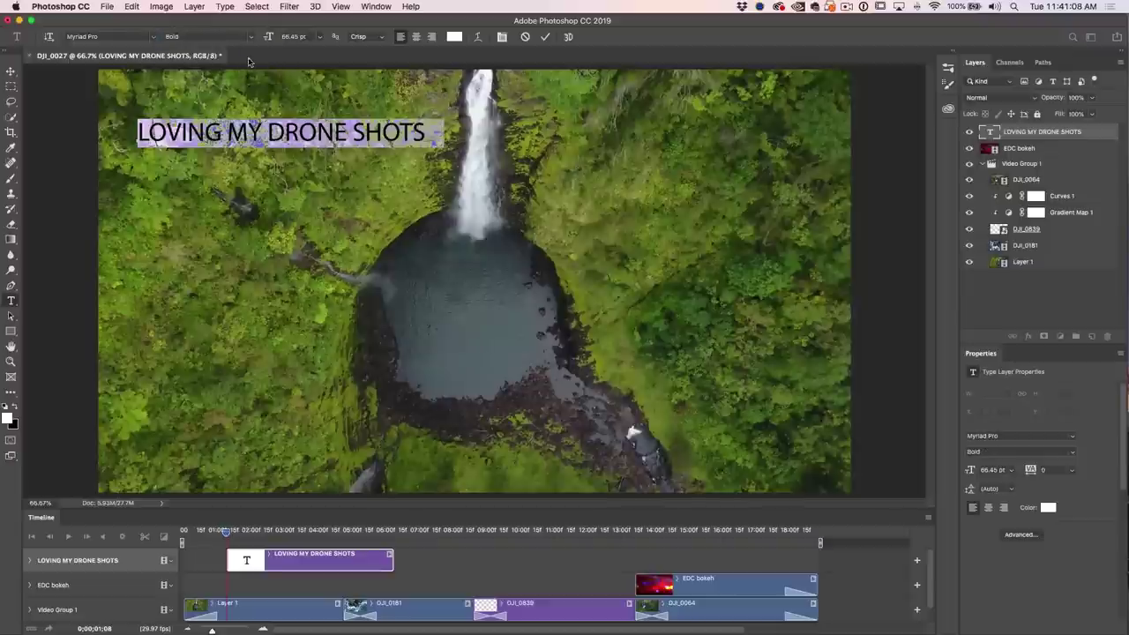
{"action": "left_click", "coordinate": [10, 72]}
{"action": "left_click_drag", "start_coordinate": [268, 139], "coordinate": [290, 131]}
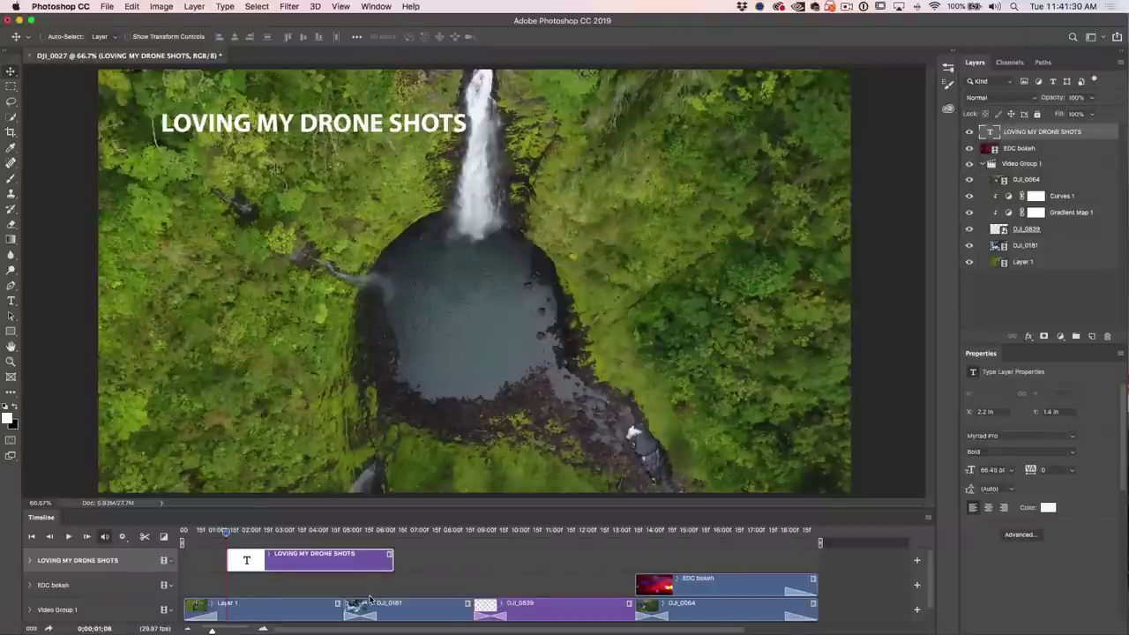
Add a Transform keyframe at the title clip's start and move the title straight out past the frame's left edge, to about X -10.86 in
{"action": "left_click", "coordinate": [30, 561]}
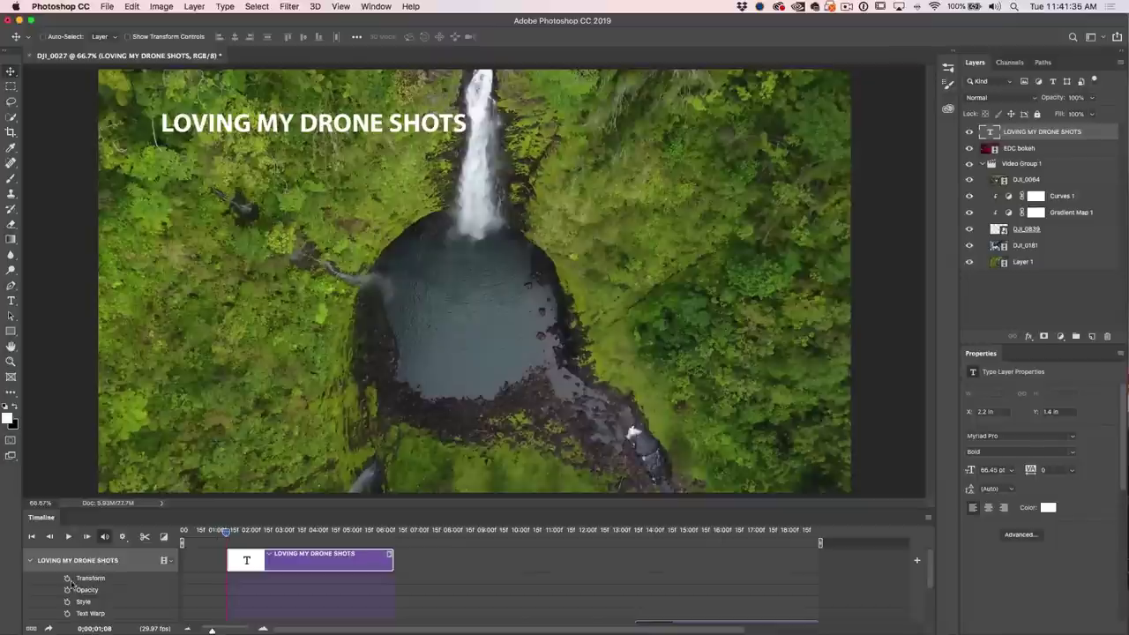
{"action": "left_click", "coordinate": [66, 579]}
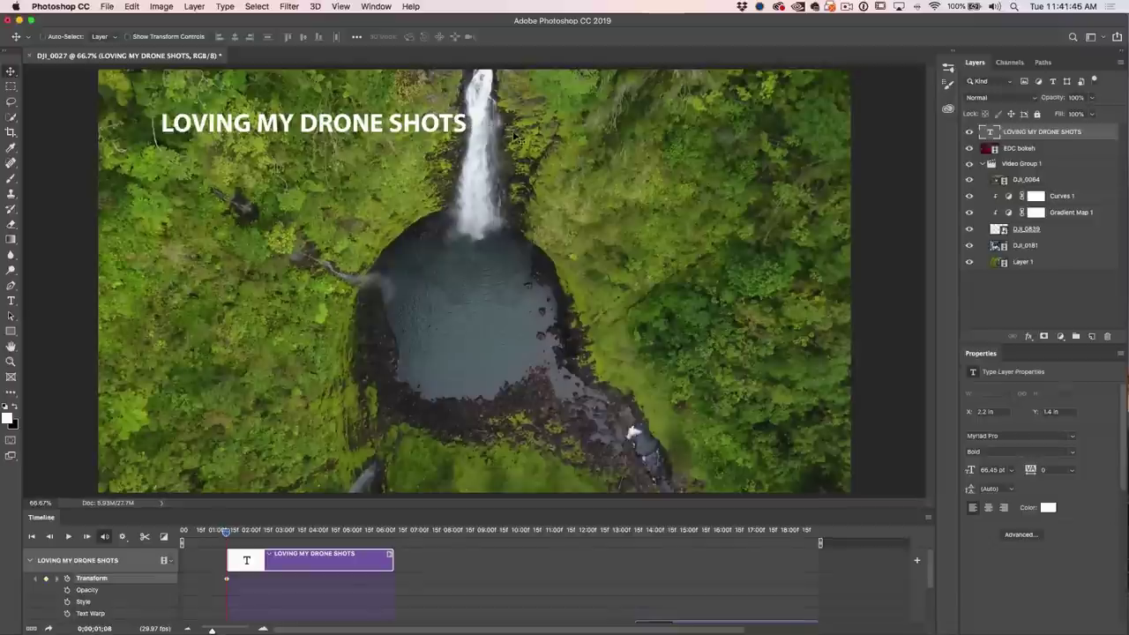
{"action": "left_click_drag", "start_coordinate": [520, 126], "coordinate": [146, 124]}
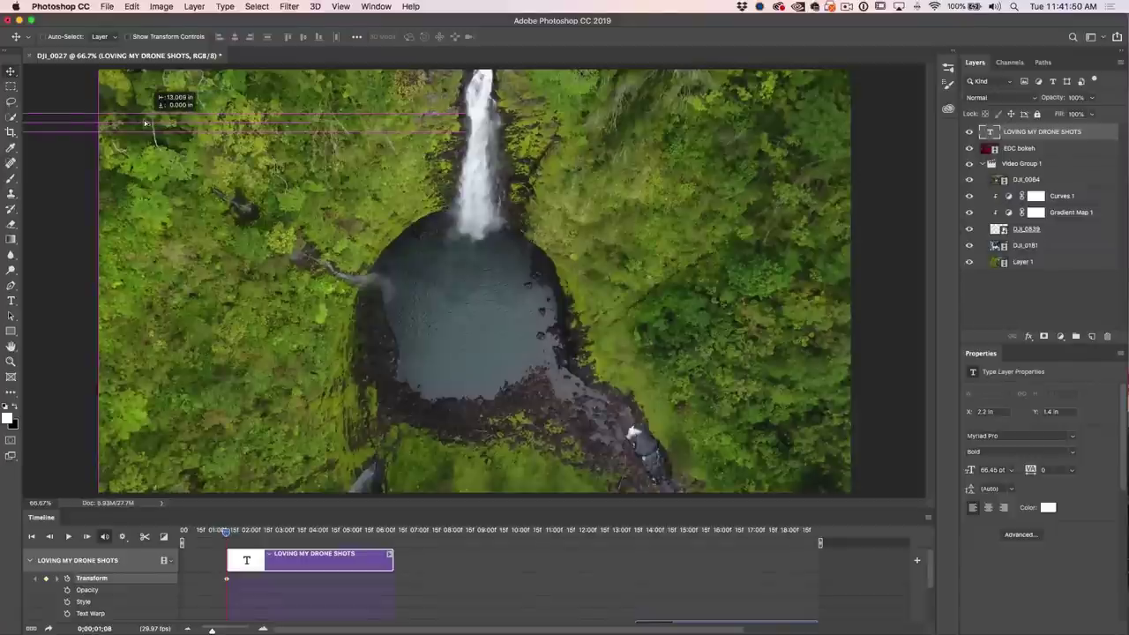
{"action": "left_click_drag", "start_coordinate": [145, 123], "coordinate": [152, 127]}
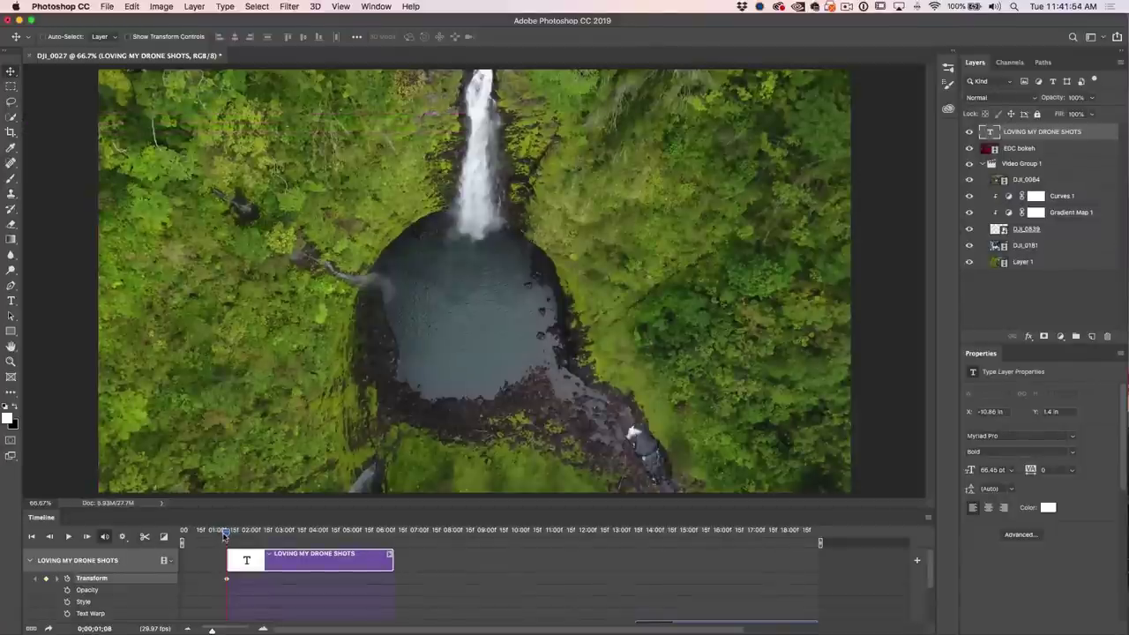
At 0;00;02;25, move the title horizontally back into the frame to about X 1.43 in to set a second Transform keyframe
{"action": "key", "text": "space"}
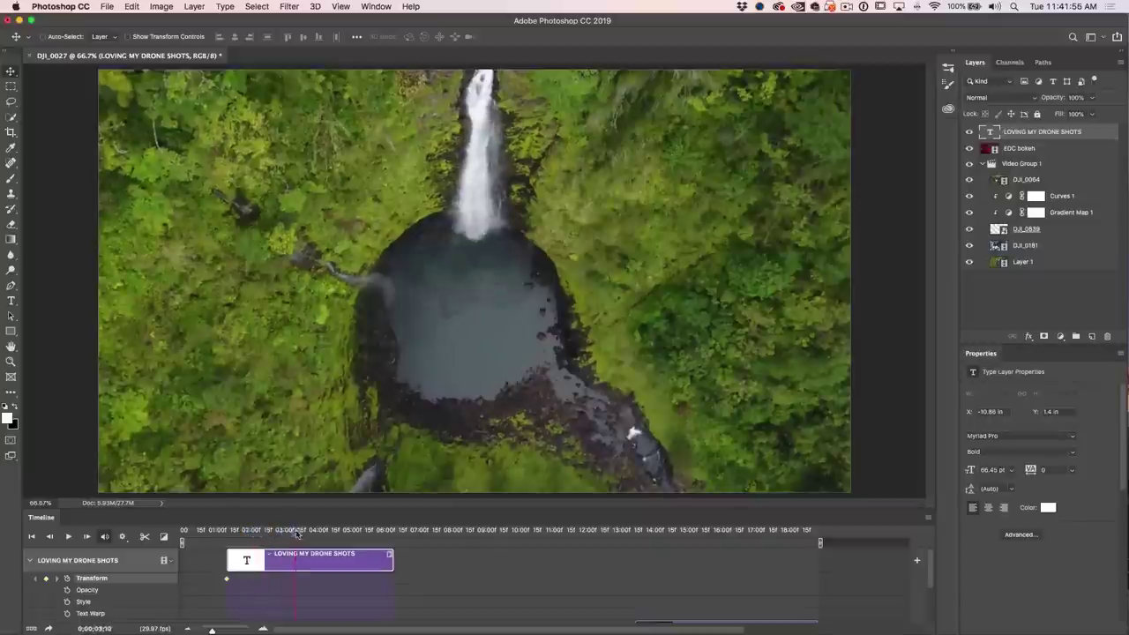
{"action": "left_click_drag", "start_coordinate": [238, 534], "coordinate": [278, 534]}
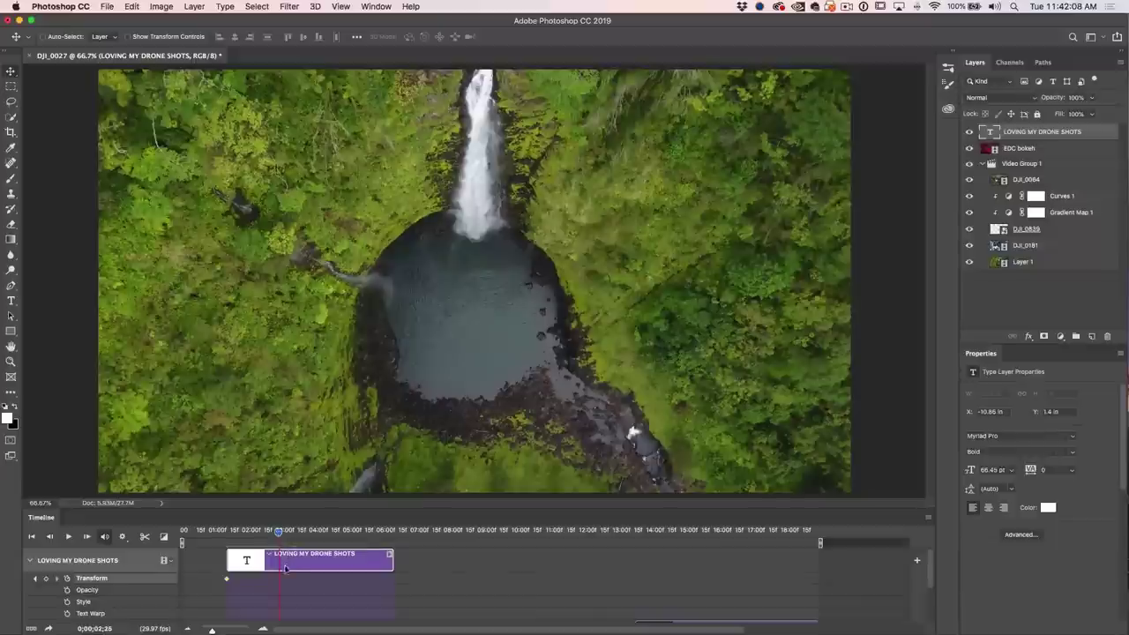
{"action": "left_click_drag", "start_coordinate": [94, 182], "coordinate": [276, 175]}
{"action": "left_click_drag", "start_coordinate": [319, 207], "coordinate": [434, 219]}
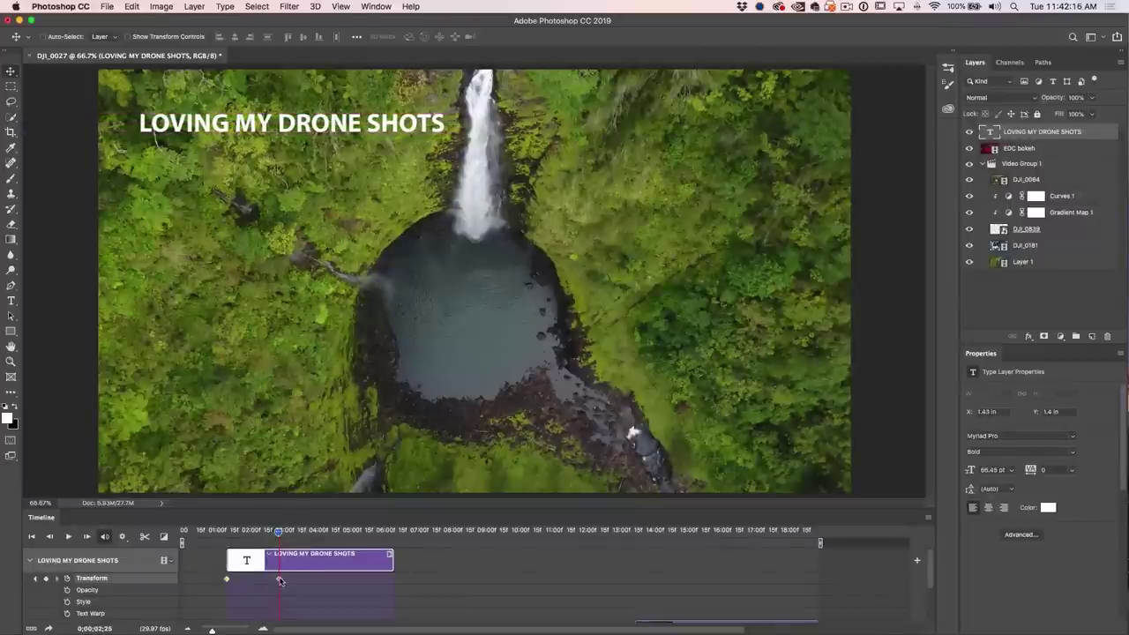
Play the video from just before the title clip to check the title's slide-in animation
{"action": "left_click_drag", "start_coordinate": [279, 532], "coordinate": [215, 532]}
{"action": "key", "text": "space"}
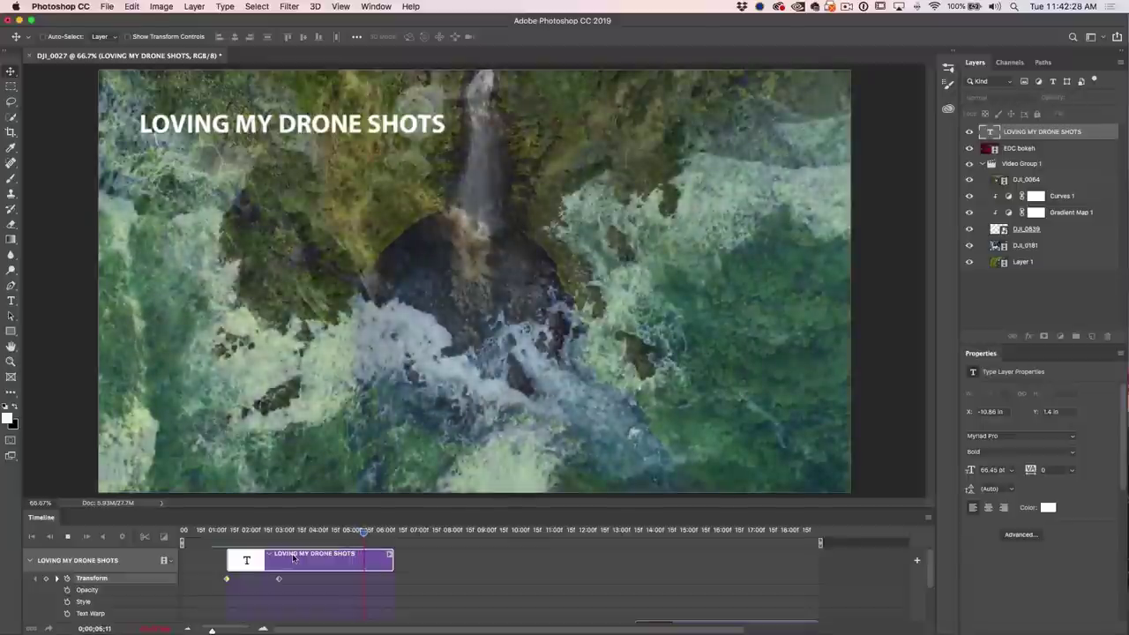
{"action": "key", "text": "space"}
Apply a 1 s Fade to the end of the title clip and play the video from the start
{"action": "left_click", "coordinate": [165, 538]}
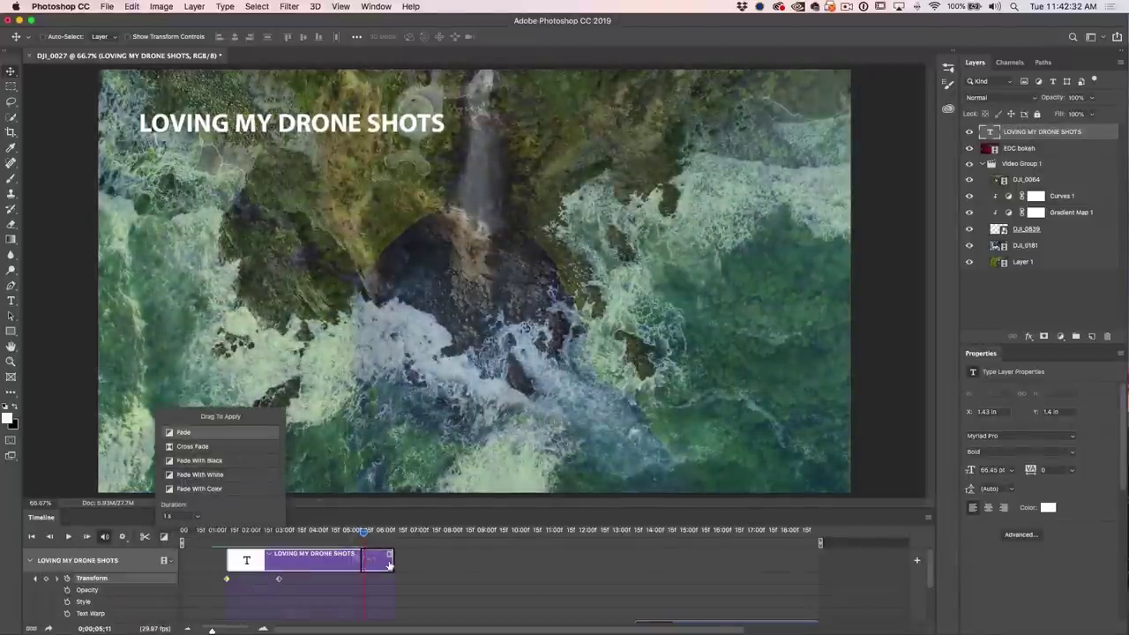
{"action": "left_click", "coordinate": [363, 533]}
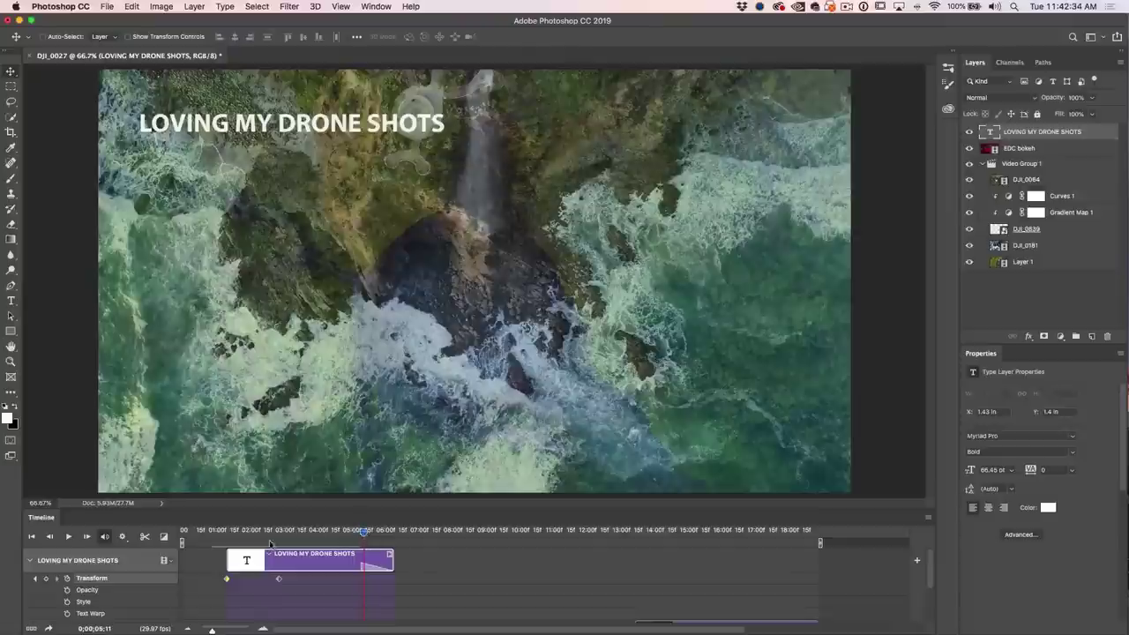
{"action": "key", "text": "Home"}
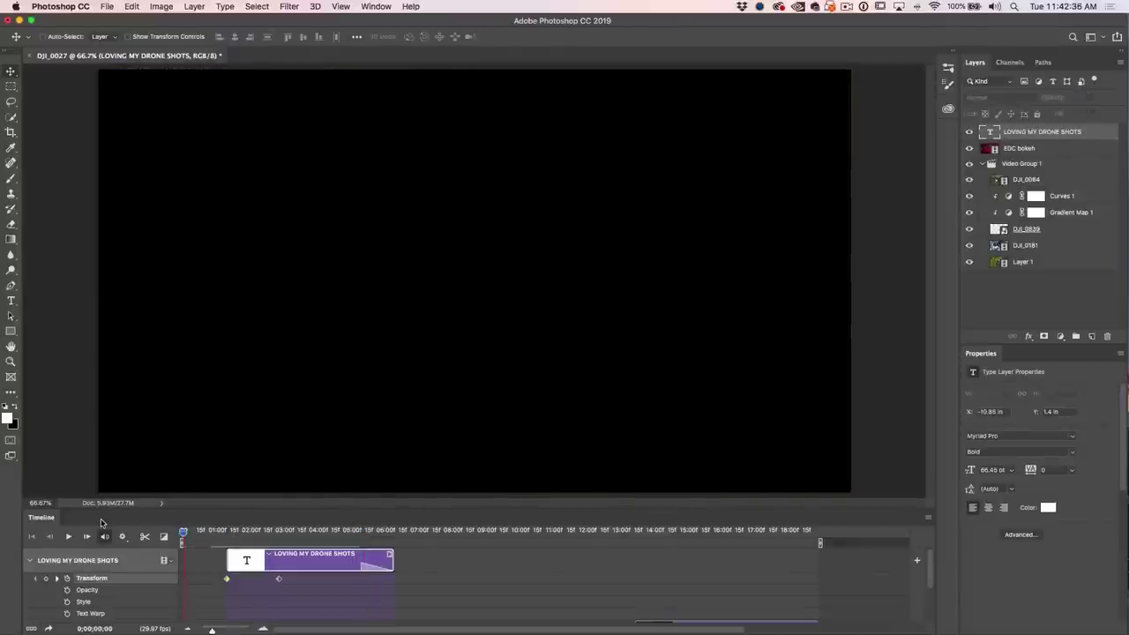
{"action": "key", "text": "space"}
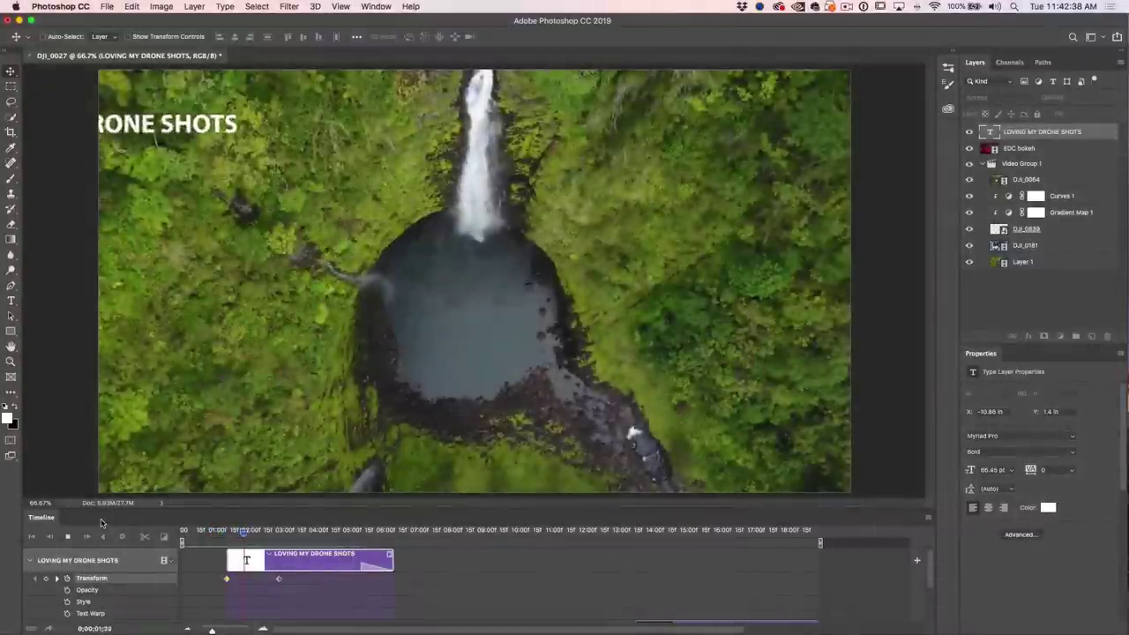